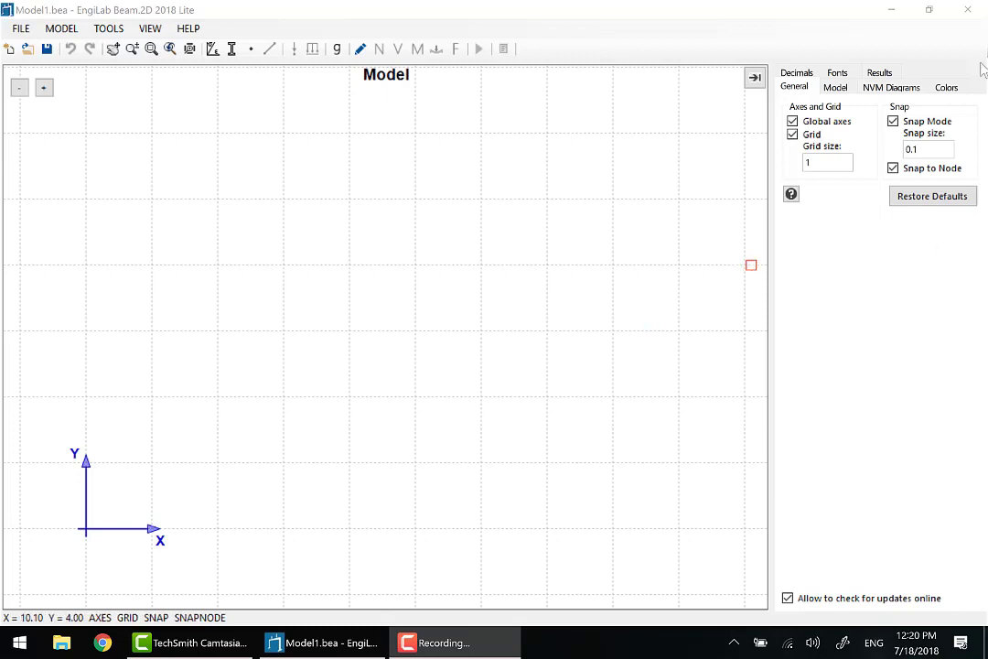
Define a new material named mat1 with density 1 and elastic modulus 1
{"action": "left_click", "coordinate": [212, 51]}
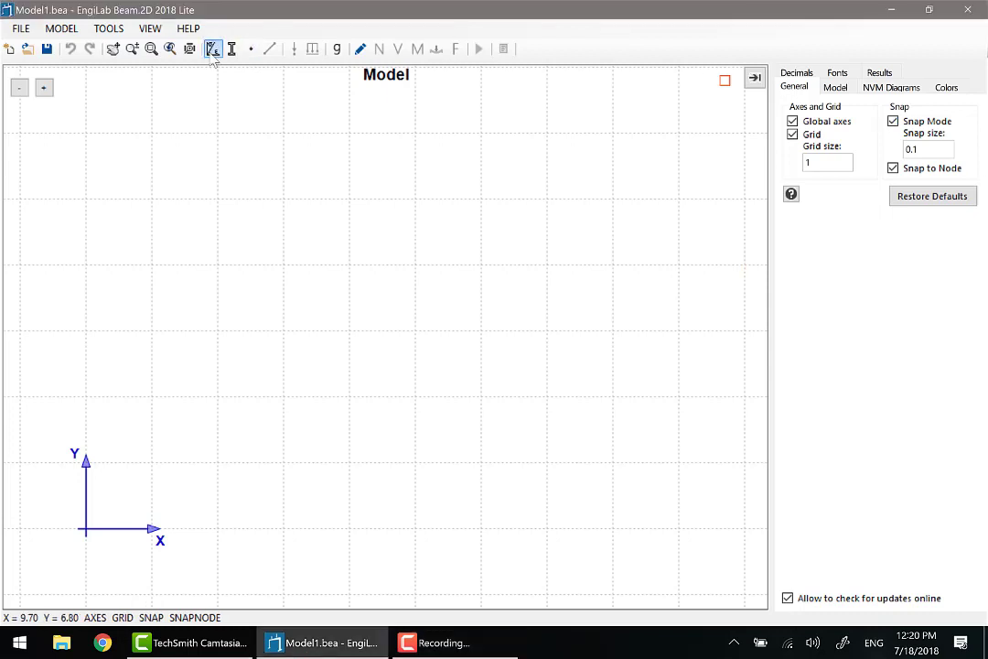
{"action": "left_click", "coordinate": [213, 50]}
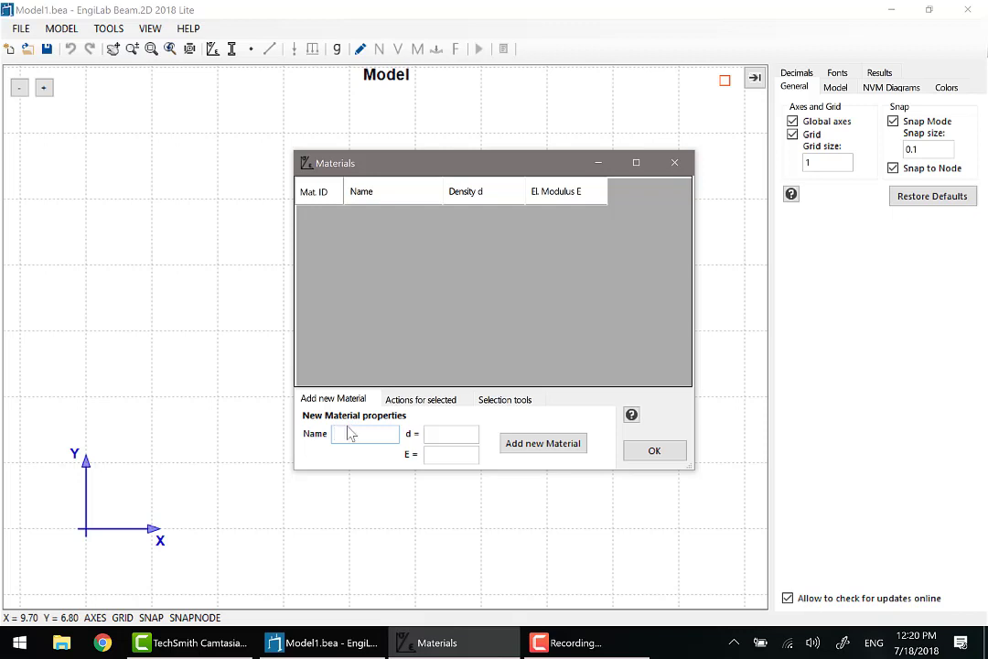
{"action": "type", "text": "mat1"}
{"action": "left_click", "coordinate": [431, 435]}
{"action": "type", "text": "1"}
{"action": "left_click", "coordinate": [449, 449]}
{"action": "type", "text": "1"}
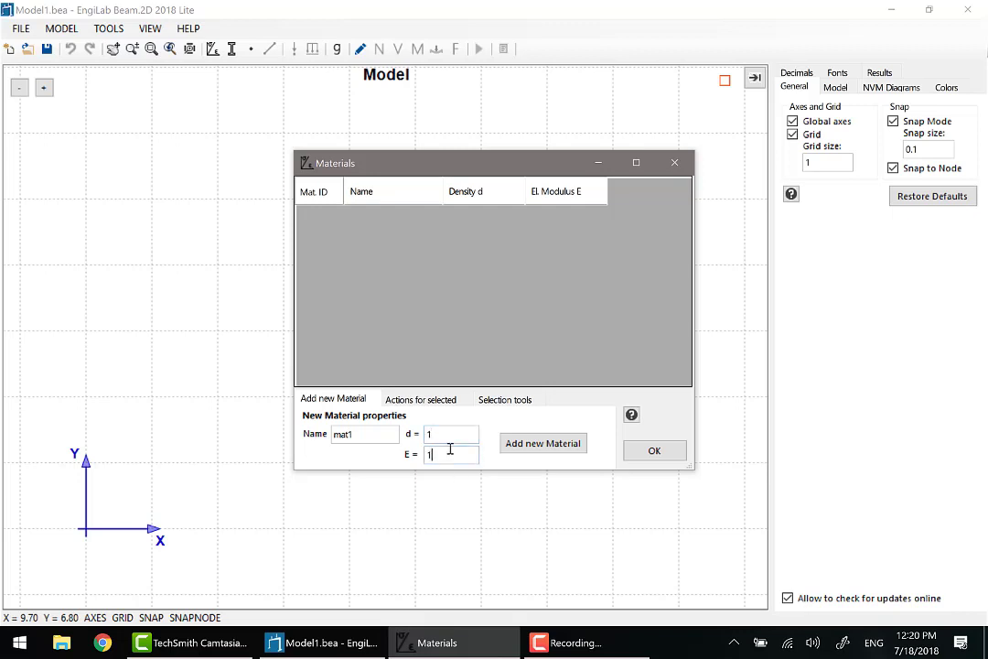
{"action": "left_click", "coordinate": [548, 445]}
{"action": "left_click", "coordinate": [651, 456]}
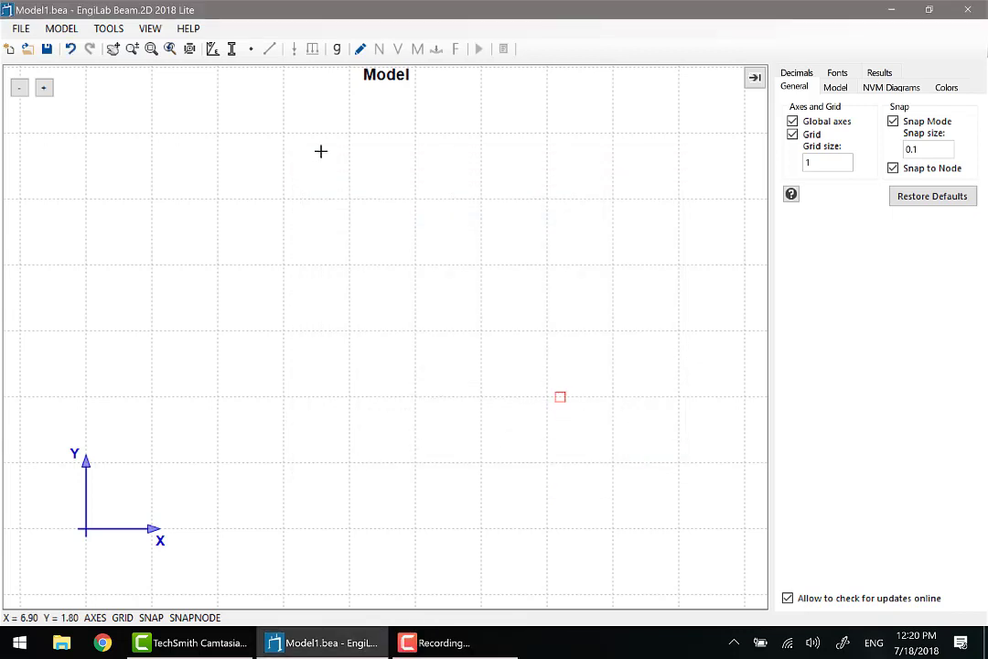
Try to define a section named sec1 with area 1 and moment of inertia 1
{"action": "left_click", "coordinate": [232, 48]}
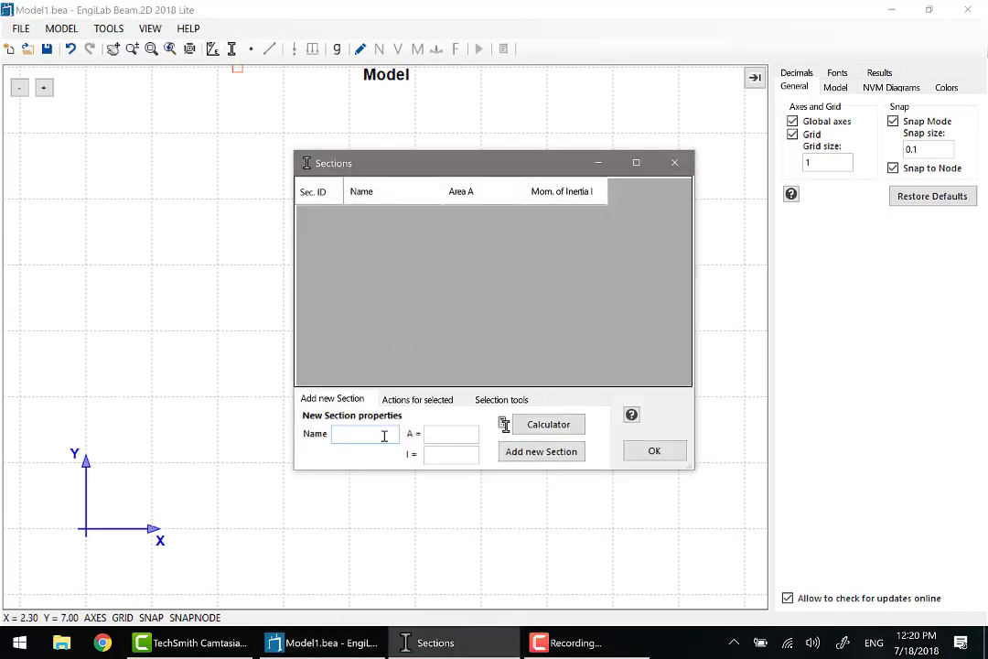
{"action": "type", "text": "sec1"}
{"action": "left_click", "coordinate": [446, 433]}
{"action": "type", "text": "1"}
{"action": "left_click", "coordinate": [448, 458]}
{"action": "type", "text": "1"}
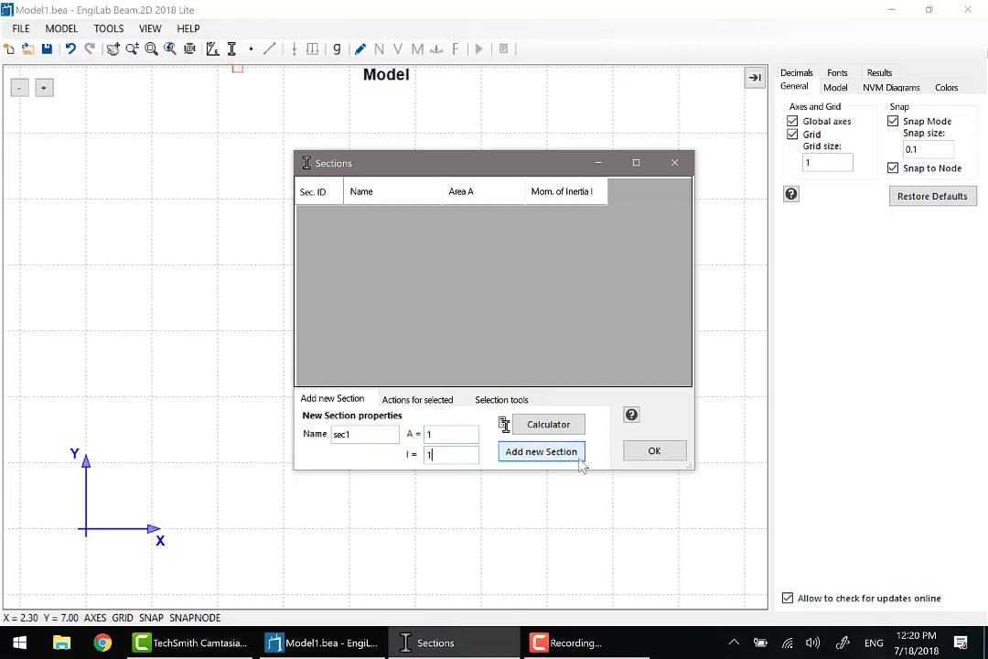
{"action": "left_click", "coordinate": [660, 455]}
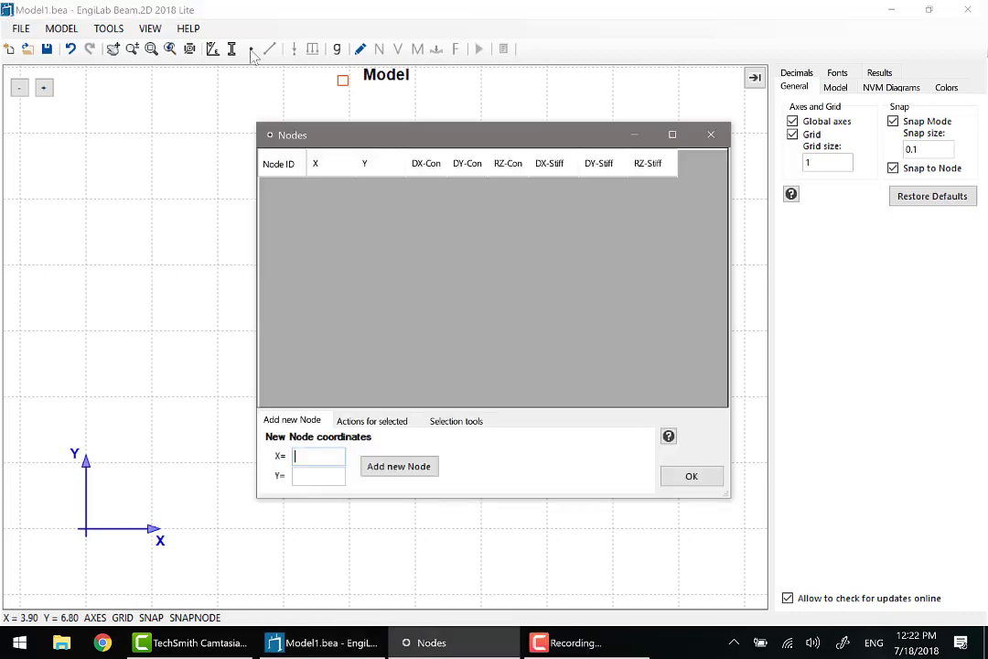
Add the first node at the origin, X = 0 and Y = 0
{"action": "type", "text": "0"}
{"action": "key", "text": "Tab"}
{"action": "type", "text": "0"}
{"action": "key", "text": "Tab"}
{"action": "key", "text": "Return"}
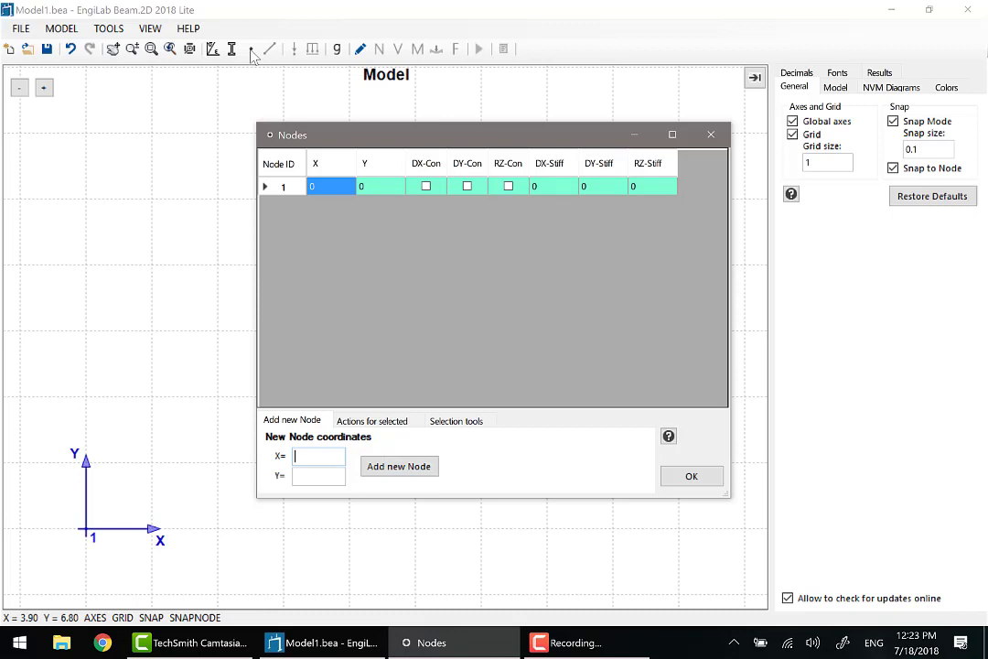
Add a second node at X = 6, Y = 0
{"action": "type", "text": "6"}
{"action": "key", "text": "Tab"}
{"action": "type", "text": "0"}
{"action": "key", "text": "Tab"}
{"action": "key", "text": "Return"}
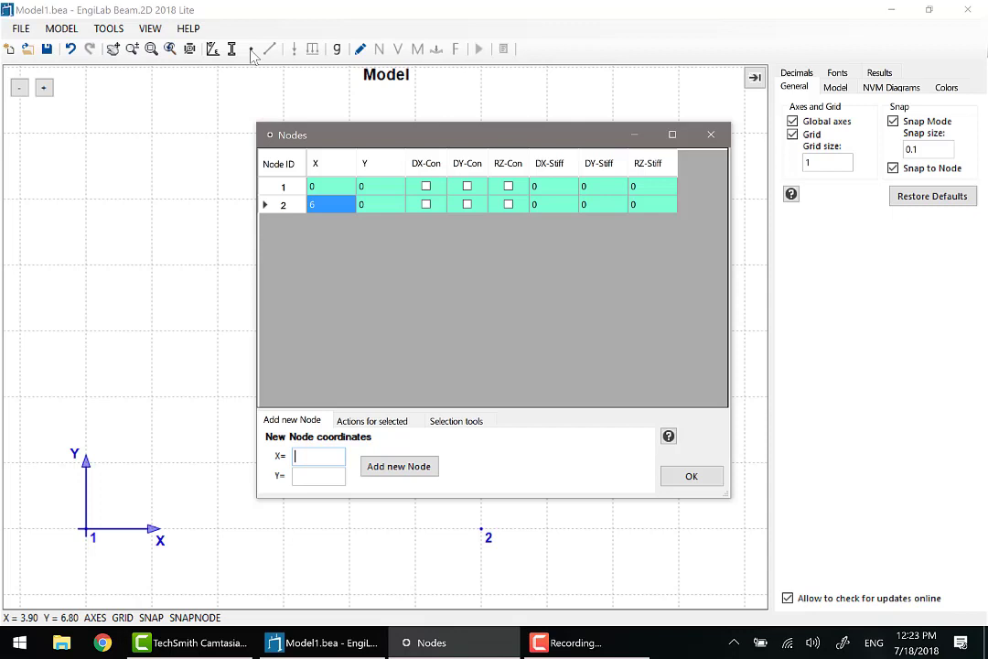
Add a third node at X = 6, Y = 4
{"action": "type", "text": "6"}
{"action": "key", "text": "Tab"}
{"action": "type", "text": "4"}
{"action": "key", "text": "Tab"}
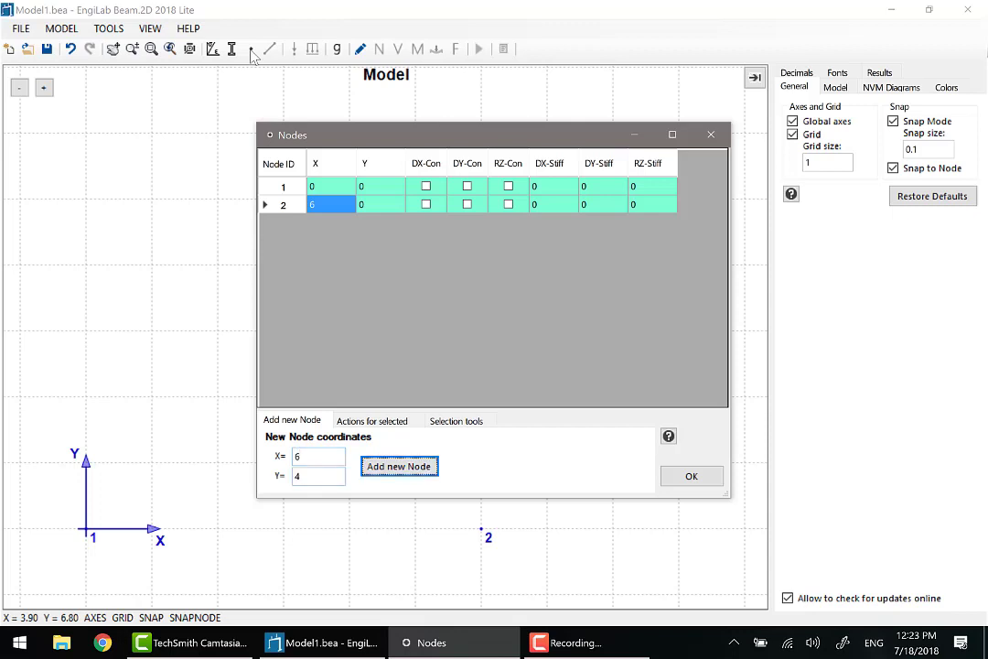
{"action": "key", "text": "Return"}
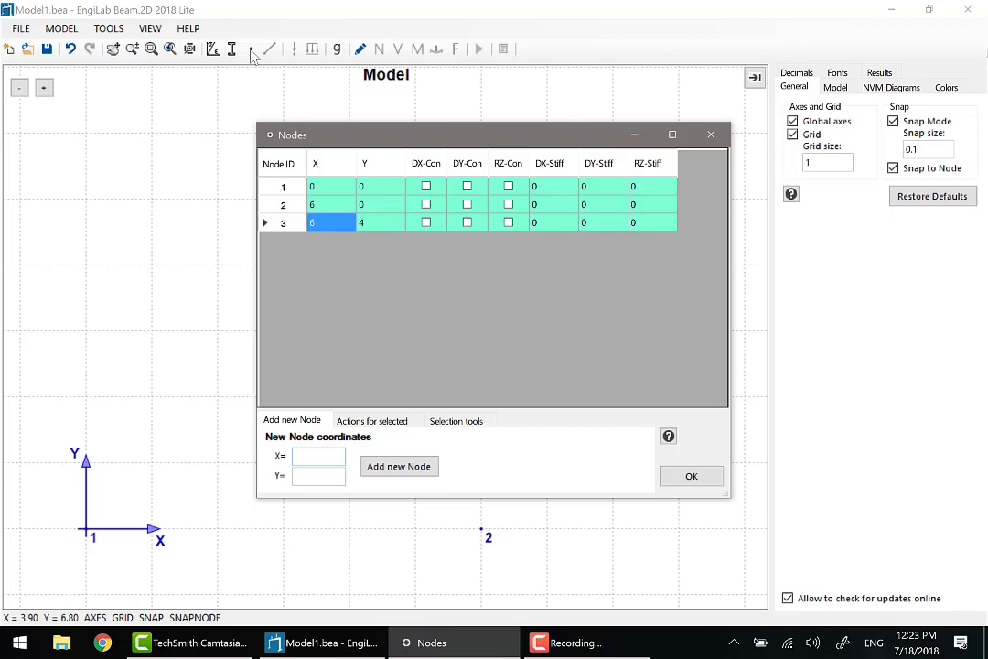
Add a fourth node at X = 6, Y = 8
{"action": "type", "text": "6"}
{"action": "key", "text": "Tab"}
{"action": "type", "text": "8"}
{"action": "key", "text": "Tab"}
{"action": "key", "text": "Return"}
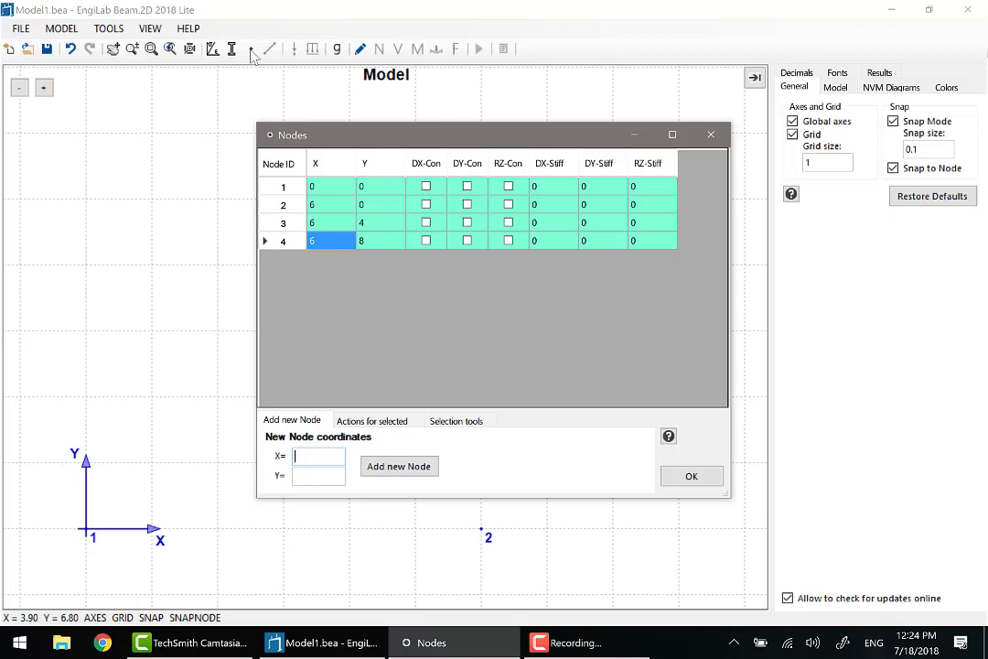
Add a fifth node at X = 3, Y = 4 and finish the node definitions
{"action": "type", "text": "3"}
{"action": "key", "text": "Tab"}
{"action": "type", "text": "4"}
{"action": "key", "text": "Tab"}
{"action": "key", "text": "Return"}
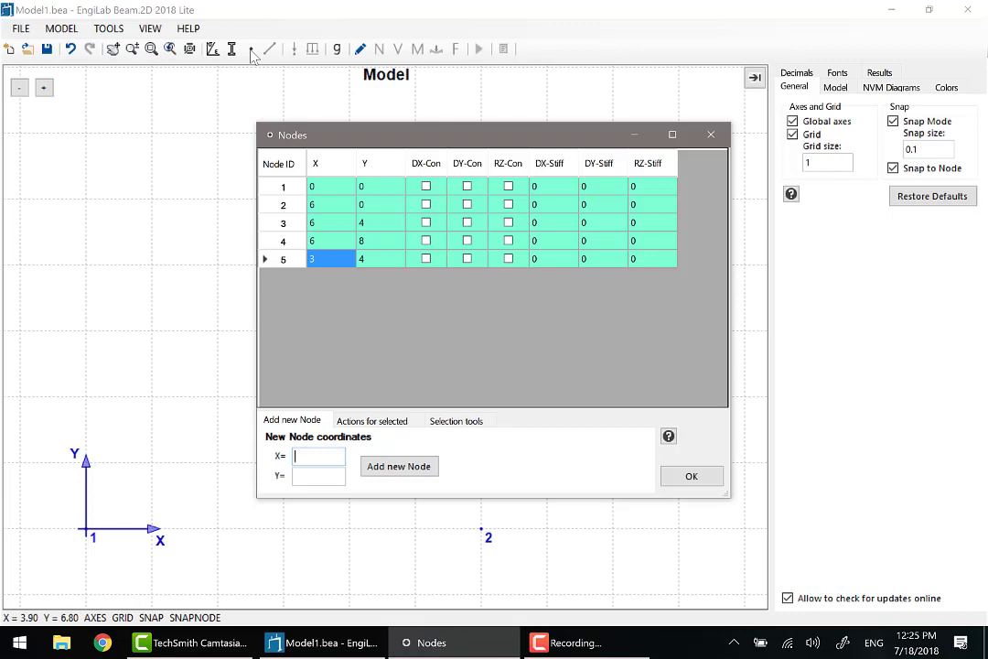
{"action": "left_click", "coordinate": [682, 485]}
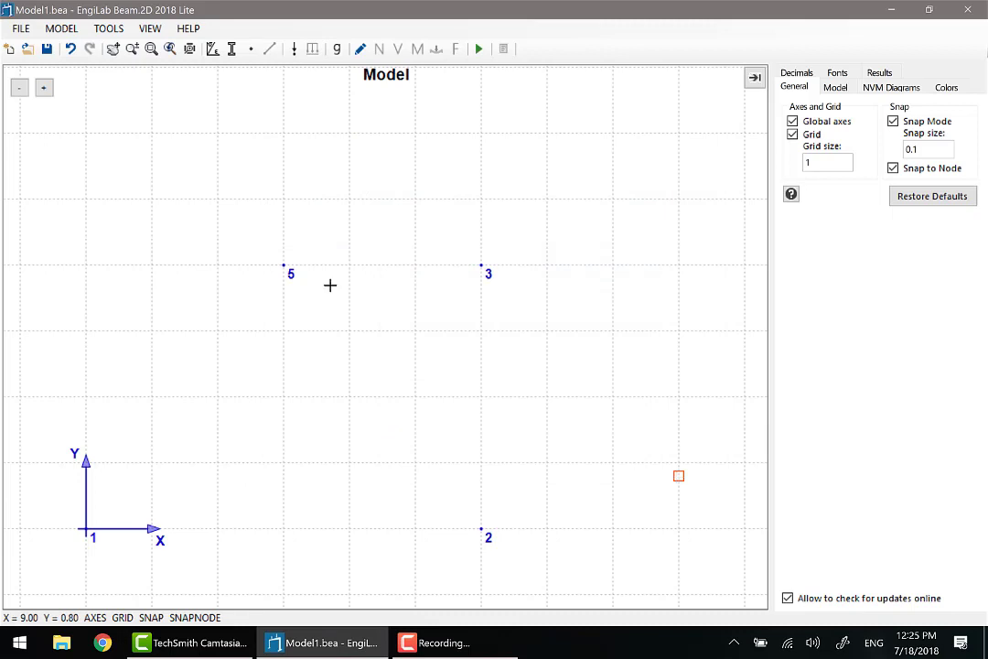
{"action": "left_click", "coordinate": [189, 48]}
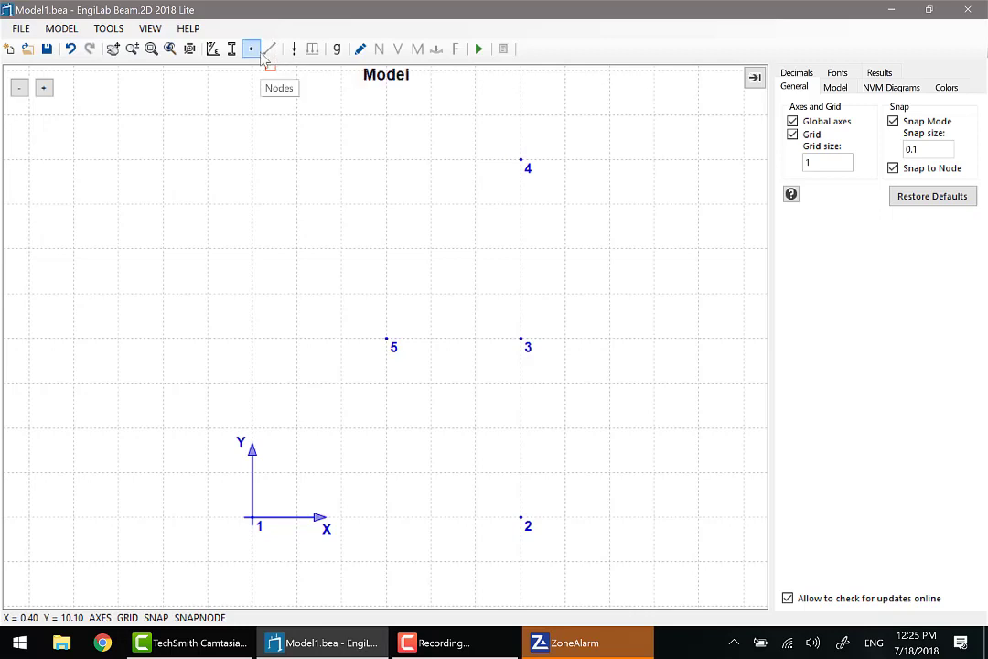
Add a new section named sec1 with area 1 and moment of inertia 1
{"action": "left_click", "coordinate": [232, 48]}
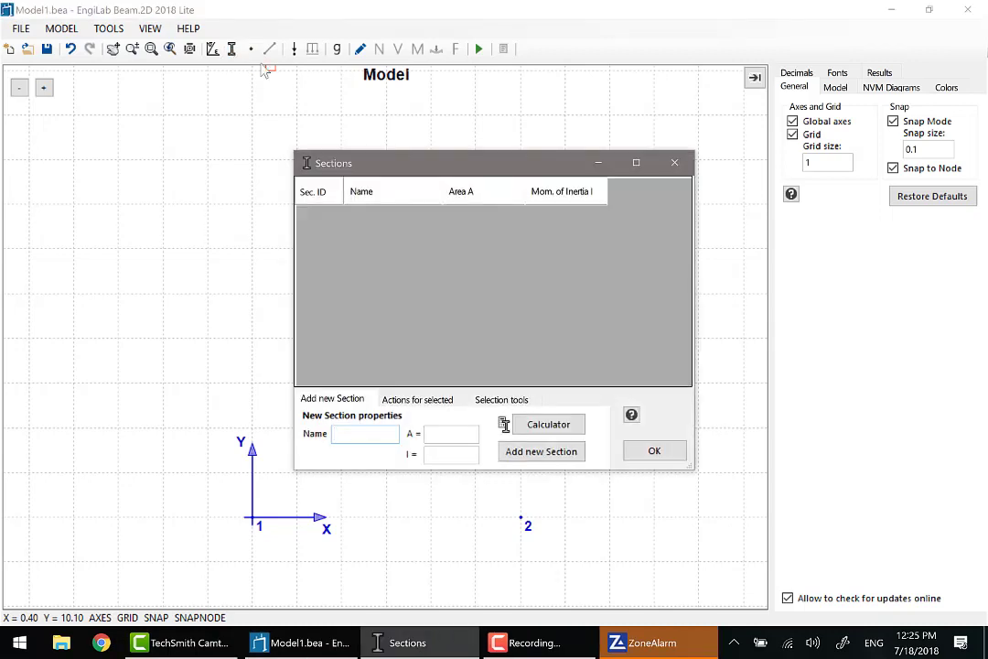
{"action": "type", "text": "sec1"}
{"action": "key", "text": "Tab"}
{"action": "type", "text": "1"}
{"action": "key", "text": "Tab"}
{"action": "type", "text": "1"}
{"action": "key", "text": "Tab"}
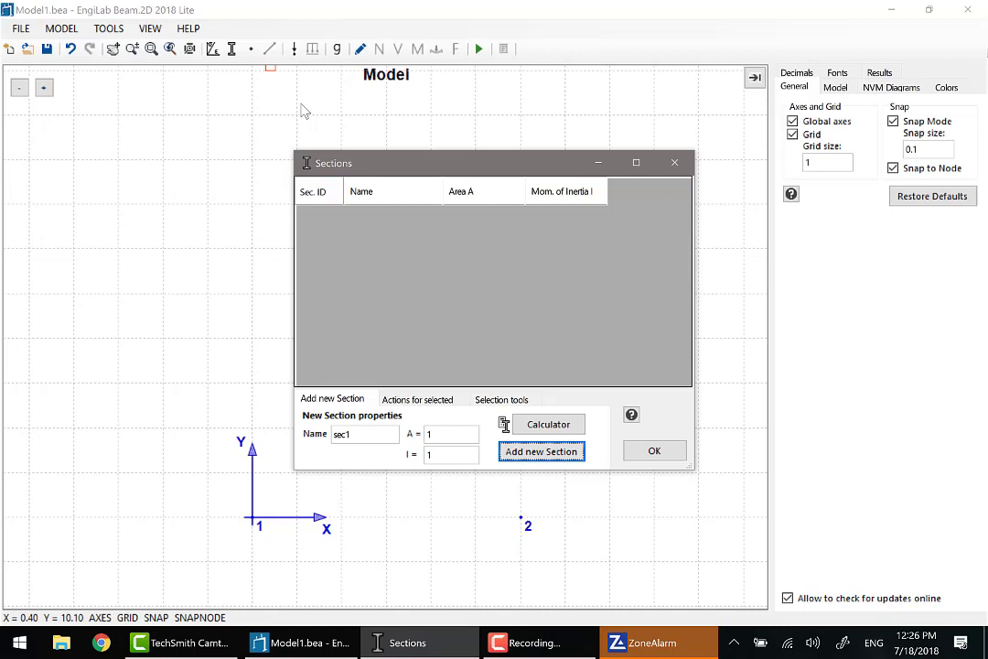
{"action": "left_click", "coordinate": [549, 454]}
{"action": "left_click", "coordinate": [648, 451]}
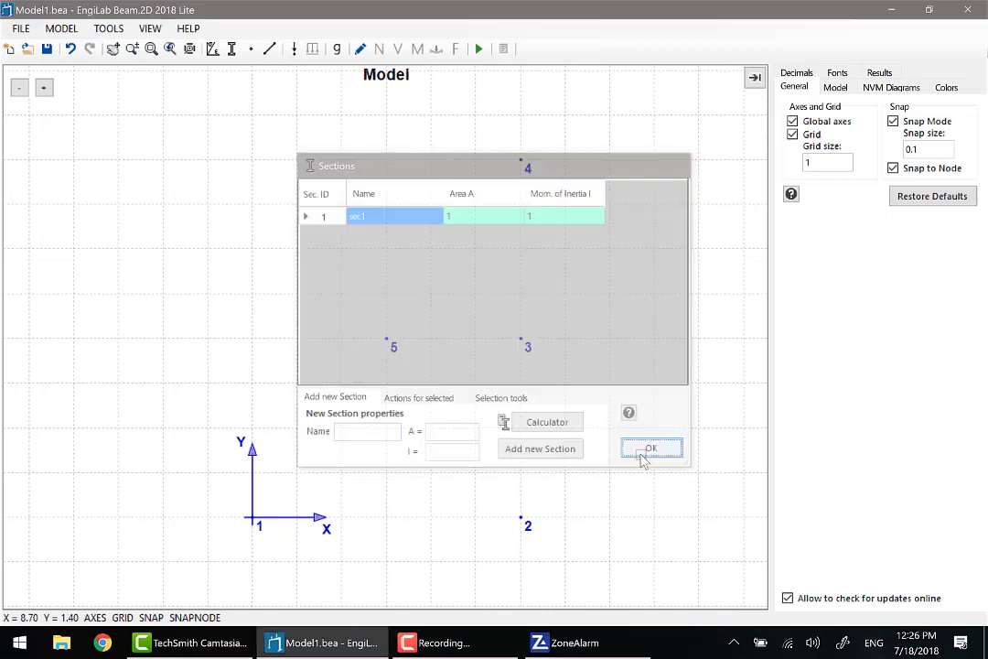
Draw the outer chain of elements from node 1 through nodes 5, 4 and 3 to node 2
{"action": "left_click", "coordinate": [271, 50]}
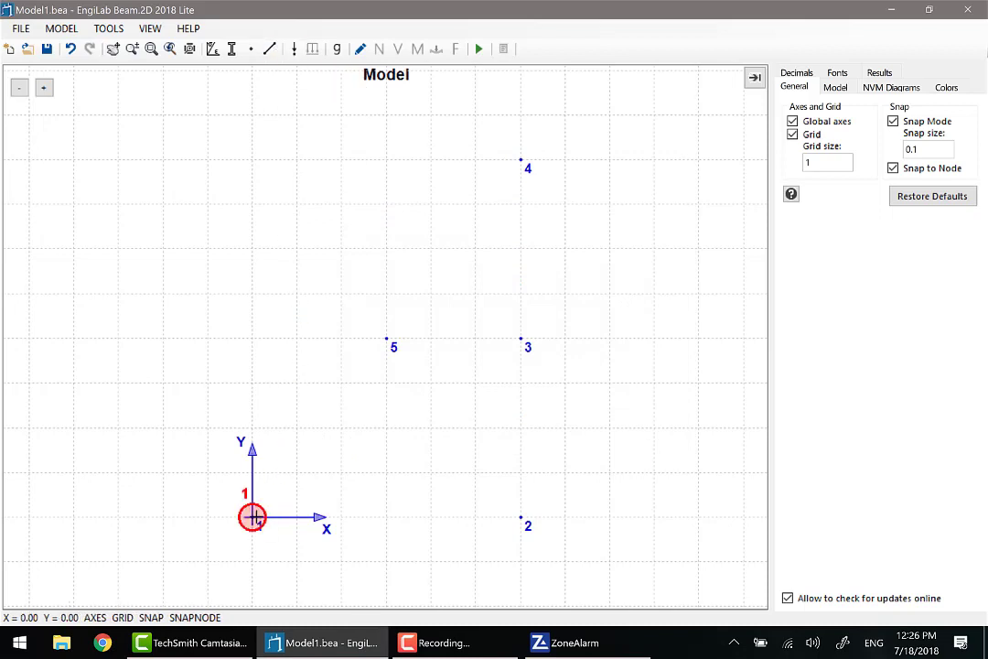
{"action": "left_click", "coordinate": [254, 517]}
{"action": "left_click", "coordinate": [388, 338]}
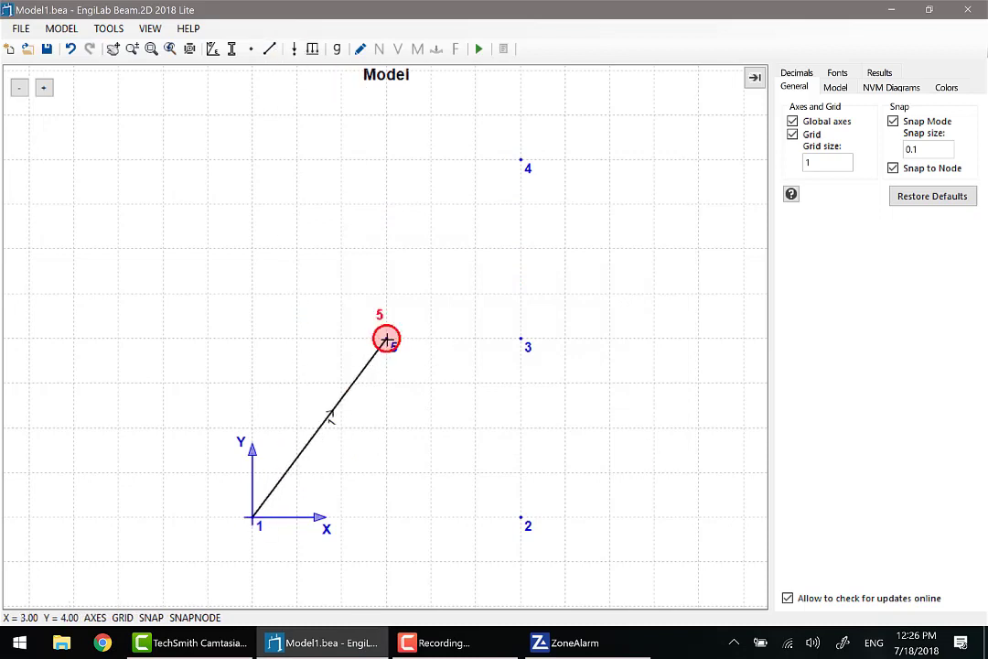
{"action": "left_click", "coordinate": [520, 161]}
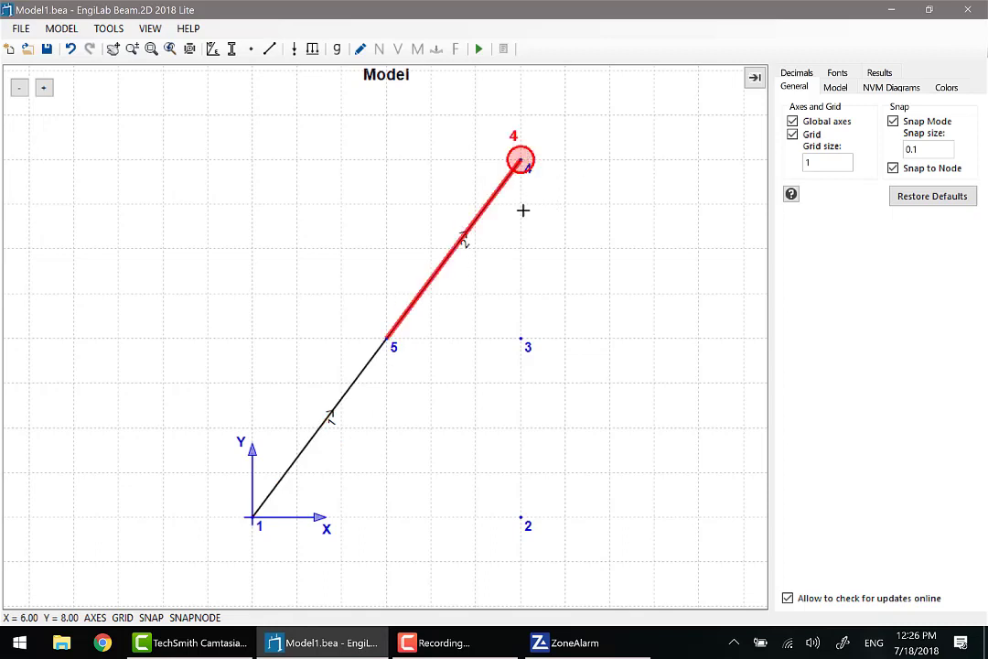
{"action": "left_click", "coordinate": [519, 336]}
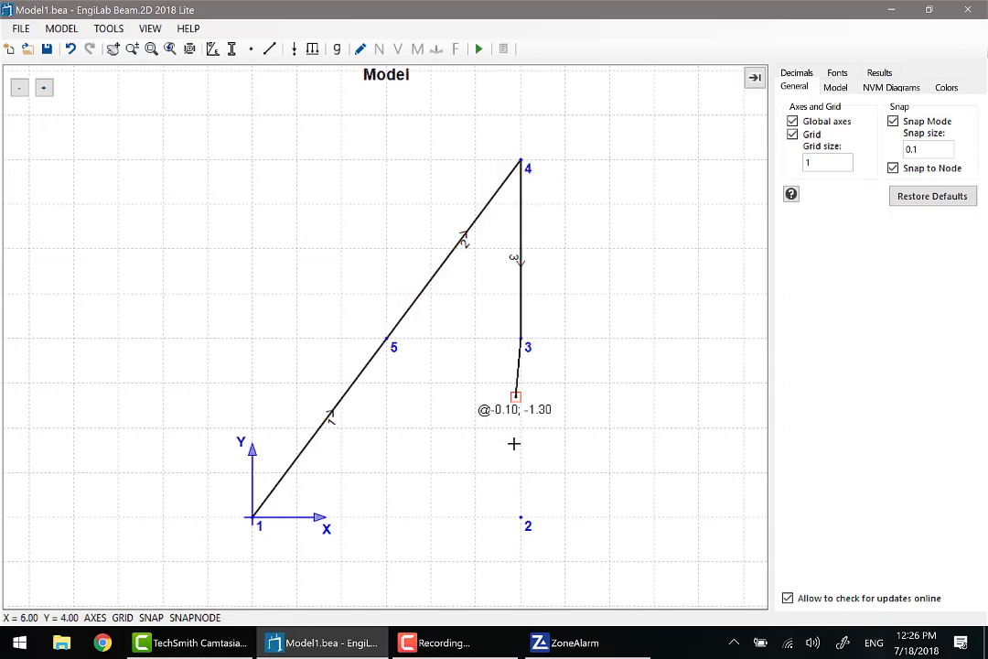
{"action": "left_click", "coordinate": [519, 517]}
Draw the inner elements from node 3 to node 5 and from node 2 to node 5
{"action": "left_click", "coordinate": [521, 337]}
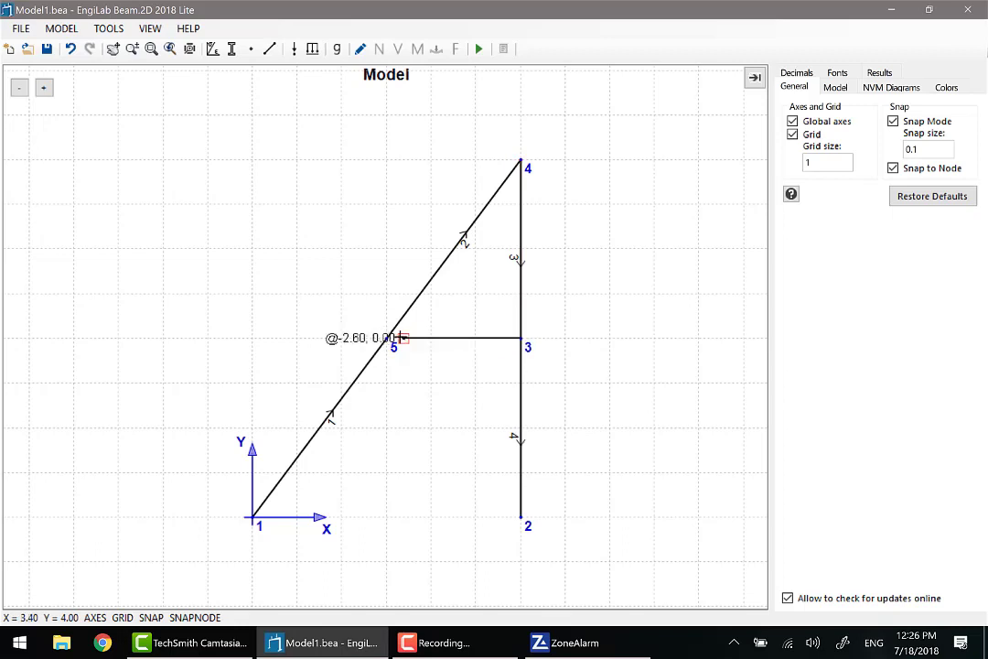
{"action": "left_click", "coordinate": [391, 337]}
{"action": "left_click", "coordinate": [521, 517]}
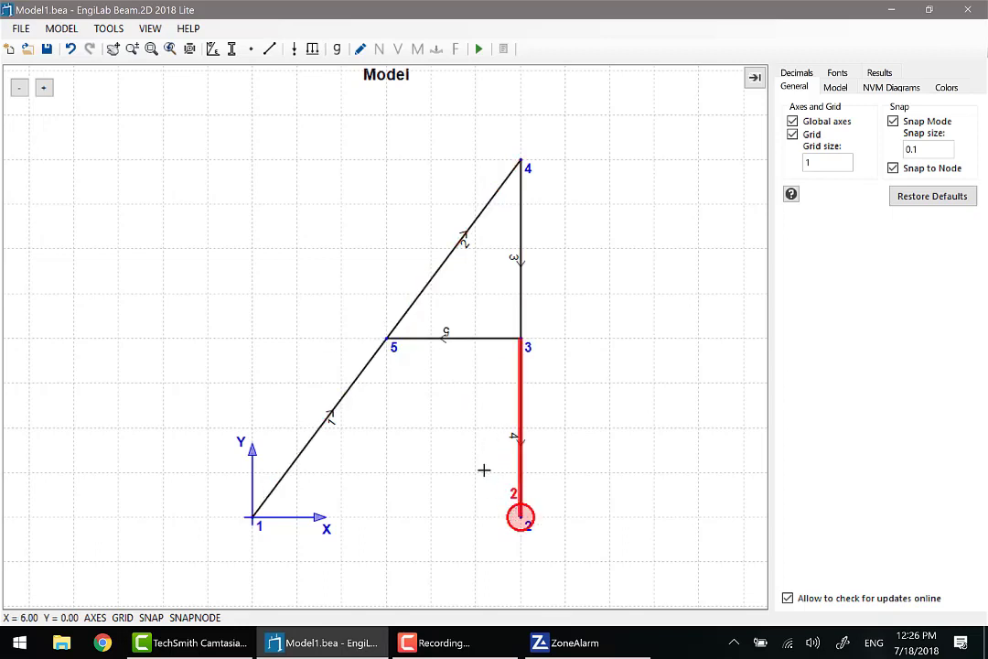
{"action": "left_click", "coordinate": [388, 338]}
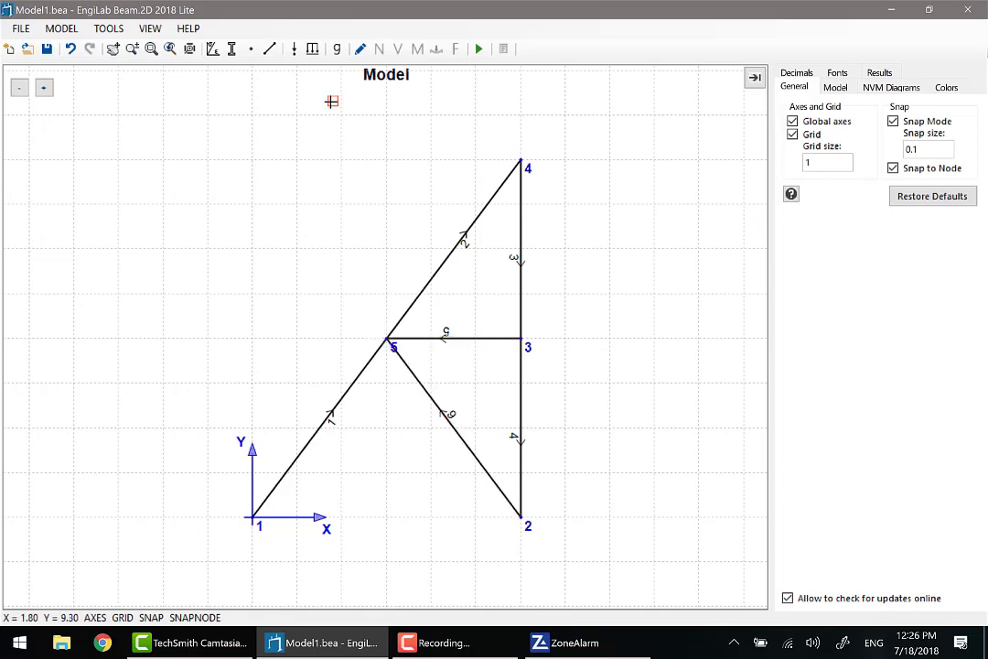
{"action": "left_click", "coordinate": [258, 262]}
Pin nodes 1 and 2 by constraining their DX and DY displacements, leaving rotation free
{"action": "left_click", "coordinate": [251, 47]}
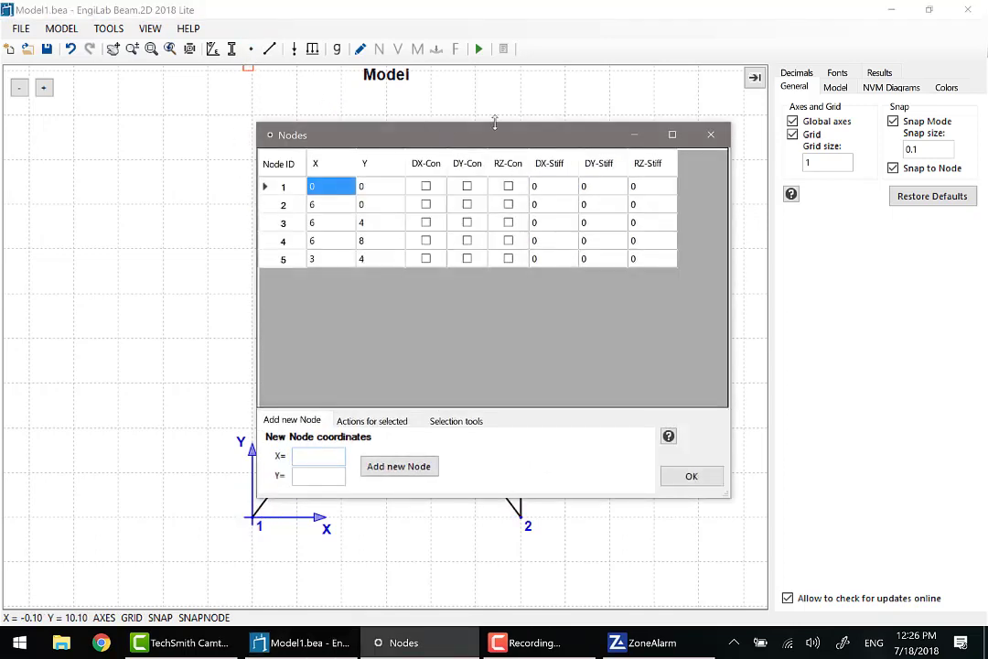
{"action": "left_click_drag", "start_coordinate": [494, 122], "coordinate": [310, 182]}
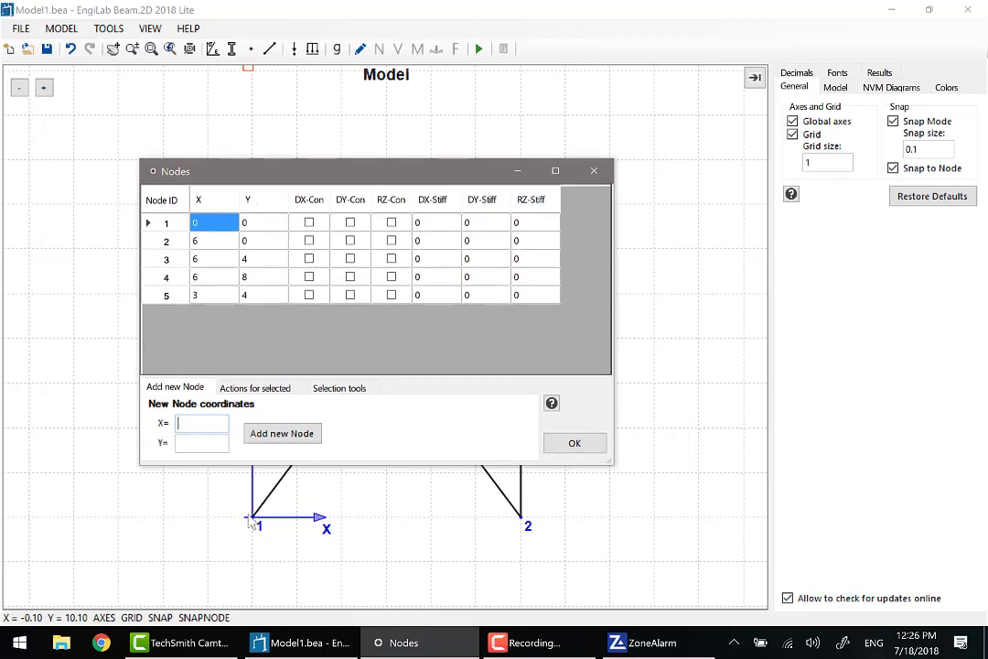
{"action": "left_click", "coordinate": [351, 223]}
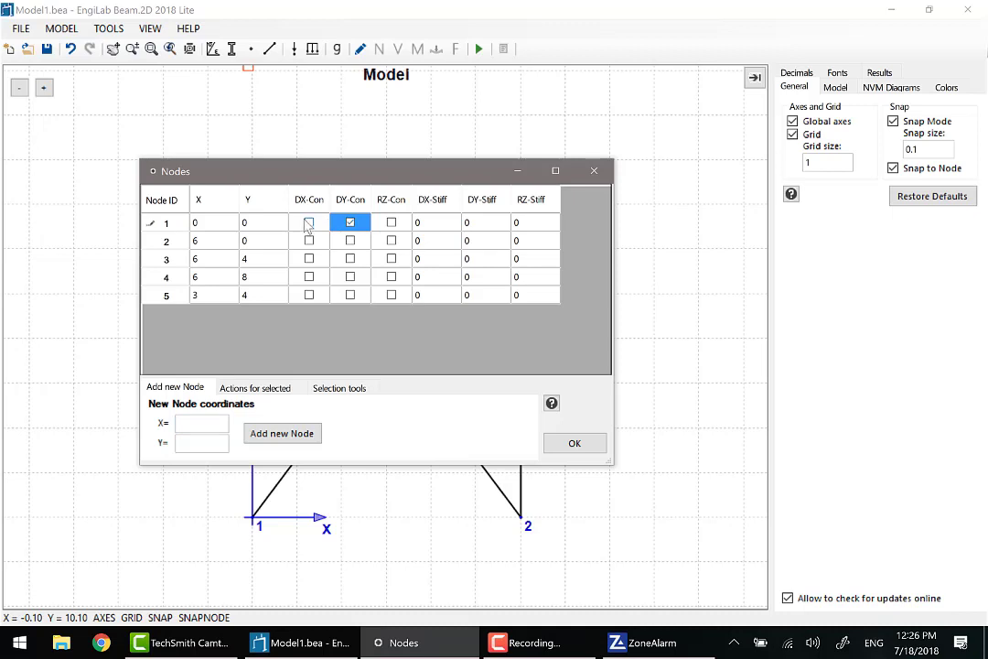
{"action": "left_click", "coordinate": [310, 228]}
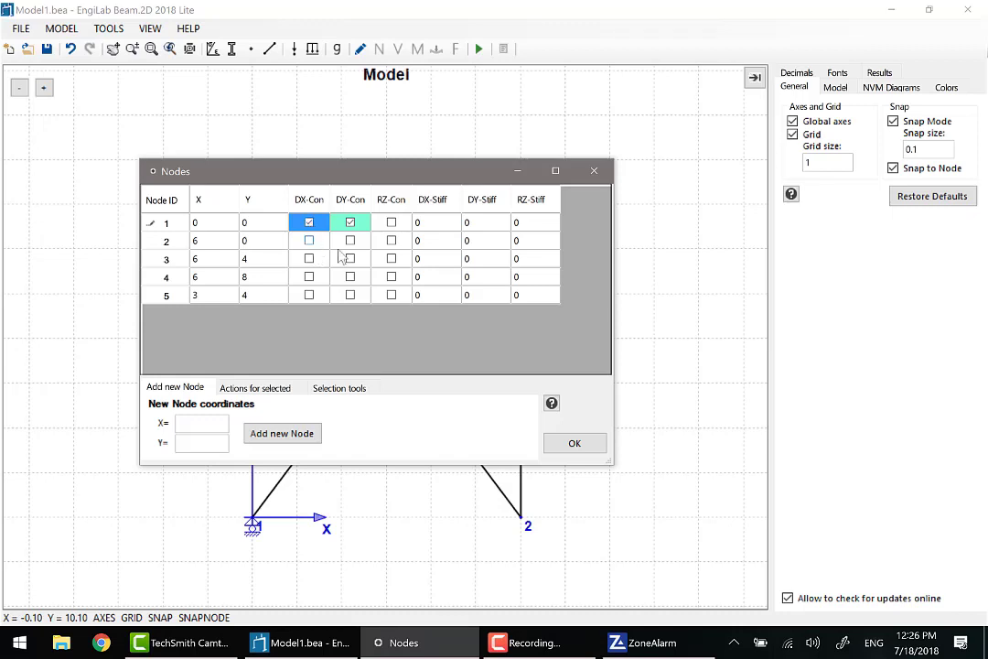
{"action": "left_click", "coordinate": [310, 243]}
{"action": "left_click", "coordinate": [351, 241]}
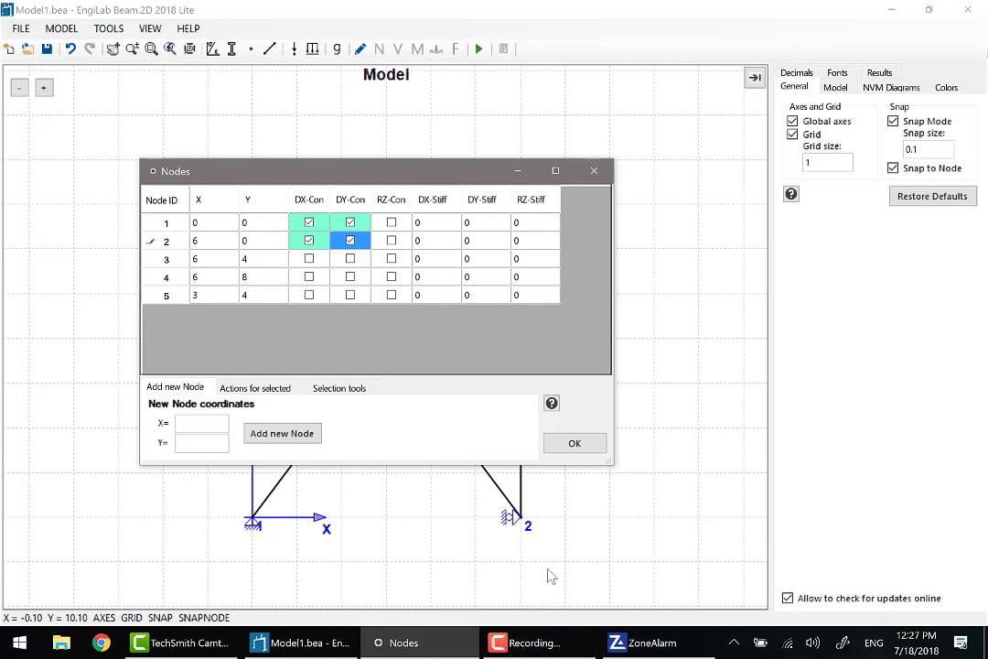
{"action": "left_click", "coordinate": [574, 442]}
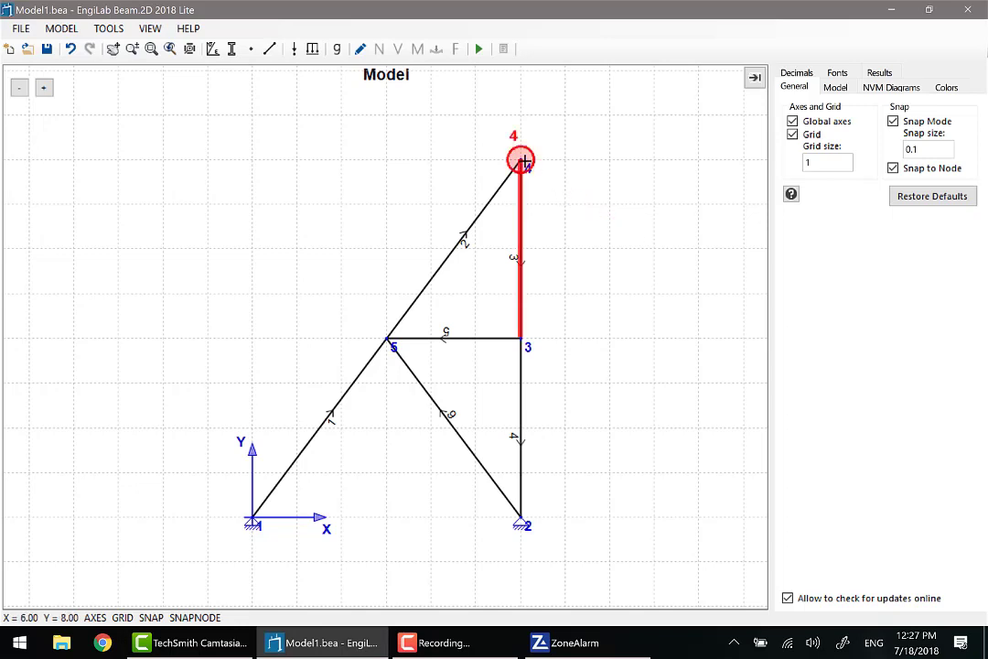
Add a nodal load on node 4 with a horizontal force FX of -600
{"action": "right_click", "coordinate": [521, 161]}
{"action": "mouse_move", "coordinate": [601, 194]}
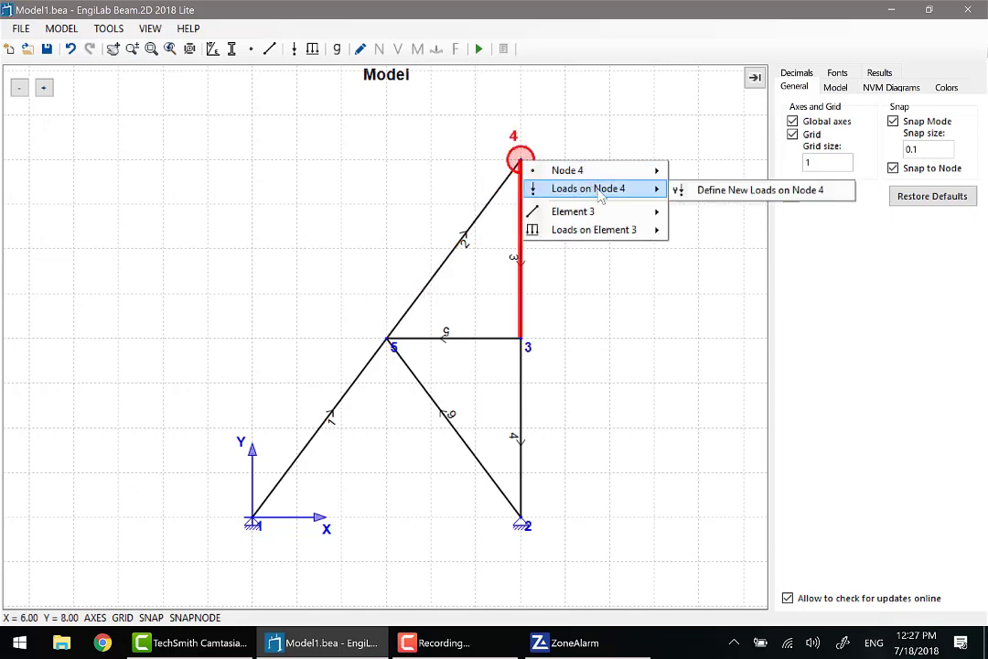
{"action": "left_click", "coordinate": [694, 203]}
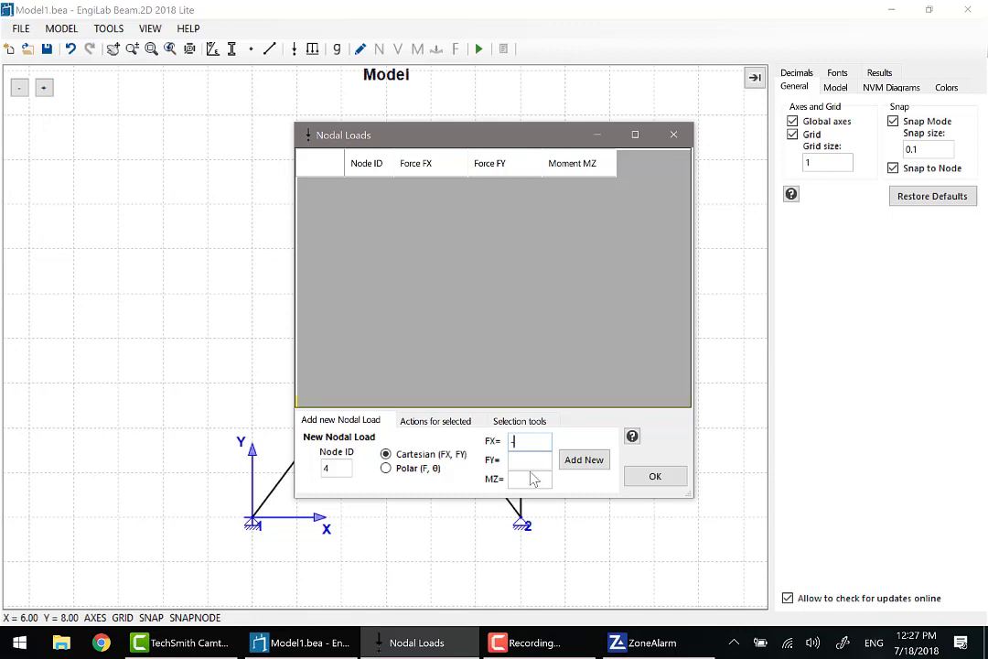
{"action": "type", "text": "-6"}
{"action": "type", "text": "00"}
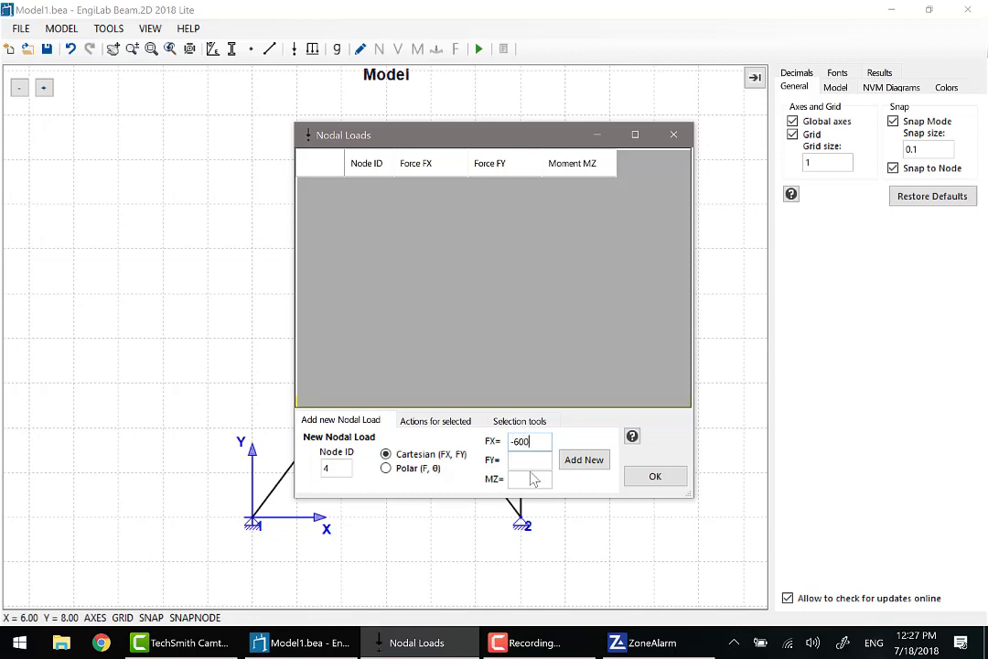
{"action": "left_click", "coordinate": [584, 461]}
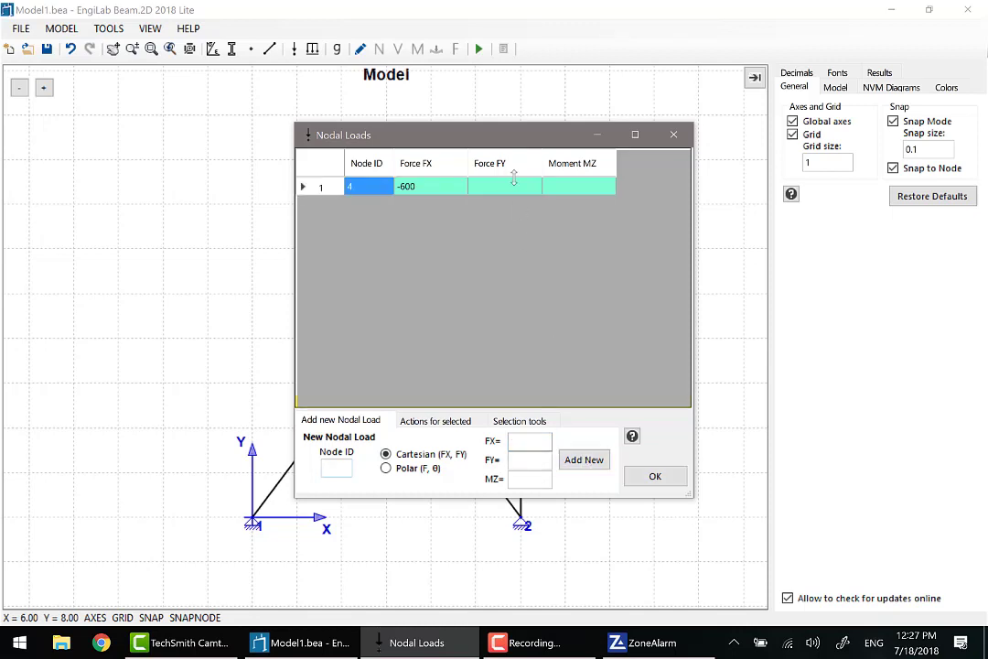
Add a nodal load on node 3 with a horizontal force FX of -900 and finish the nodal loads
{"action": "left_click_drag", "start_coordinate": [509, 144], "coordinate": [378, 158]}
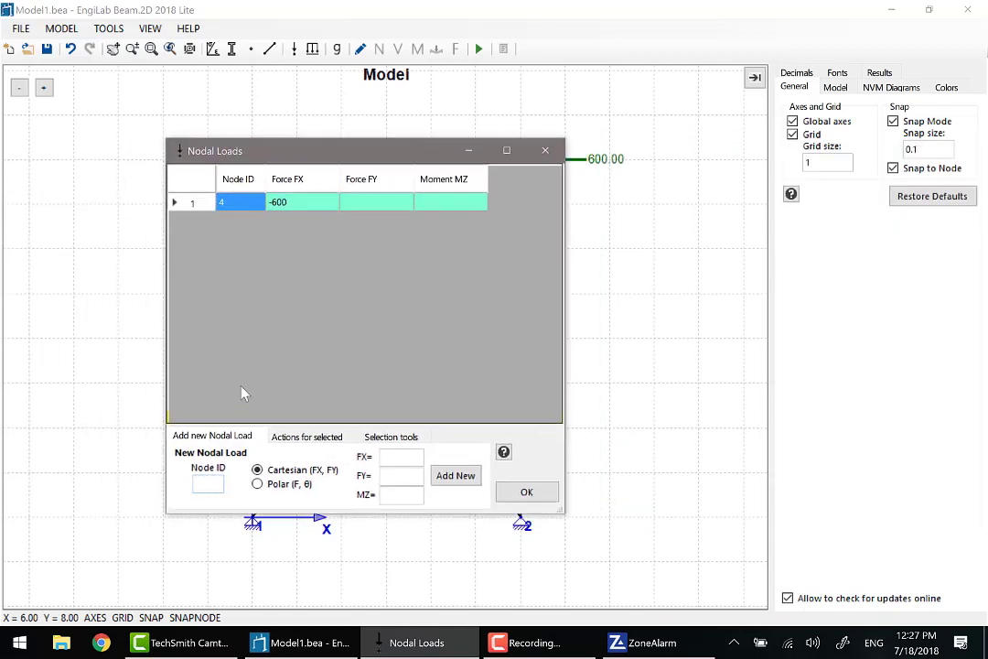
{"action": "type", "text": "3"}
{"action": "key", "text": "Tab"}
{"action": "type", "text": "-900"}
{"action": "left_click", "coordinate": [457, 481]}
{"action": "left_click", "coordinate": [535, 492]}
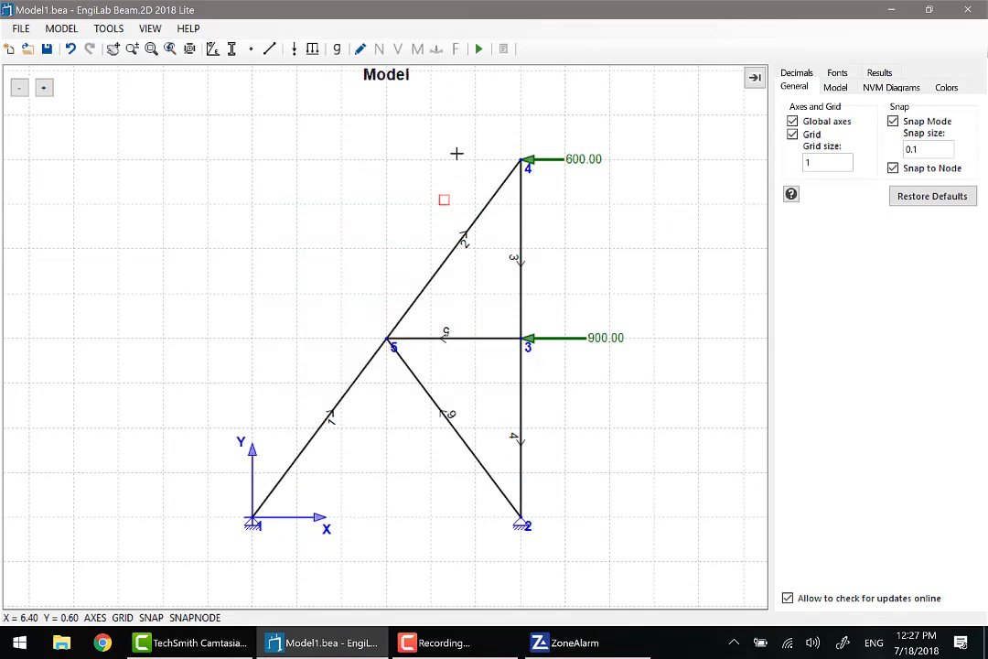
Run the analysis of the rigid frame and display its shear force diagram
{"action": "left_click", "coordinate": [479, 50]}
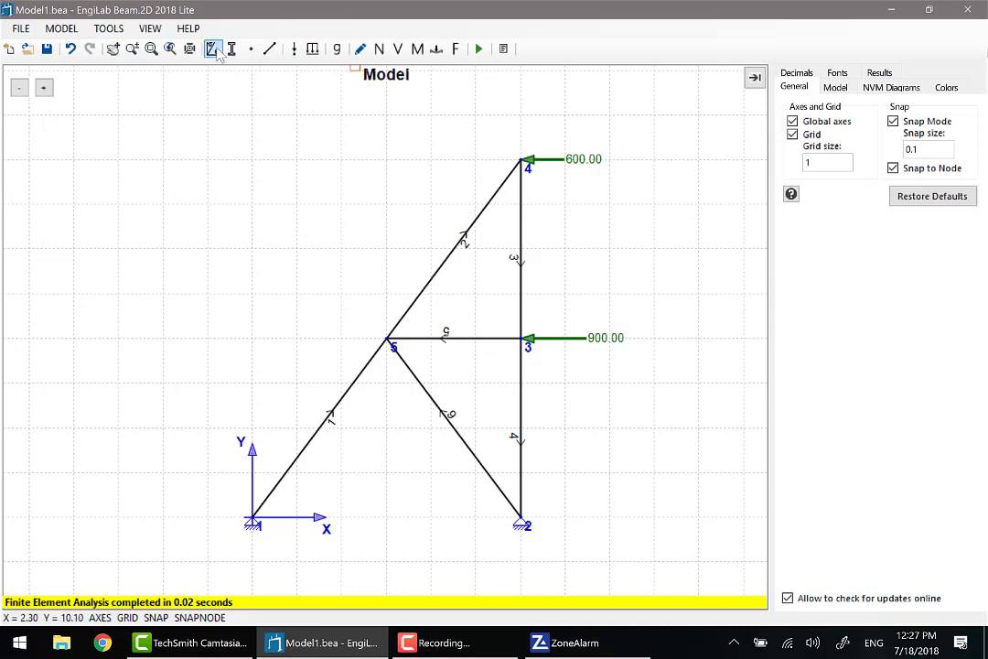
{"action": "left_click", "coordinate": [410, 57]}
Convert the model to a truss and rerun the analysis
{"action": "left_click", "coordinate": [108, 29]}
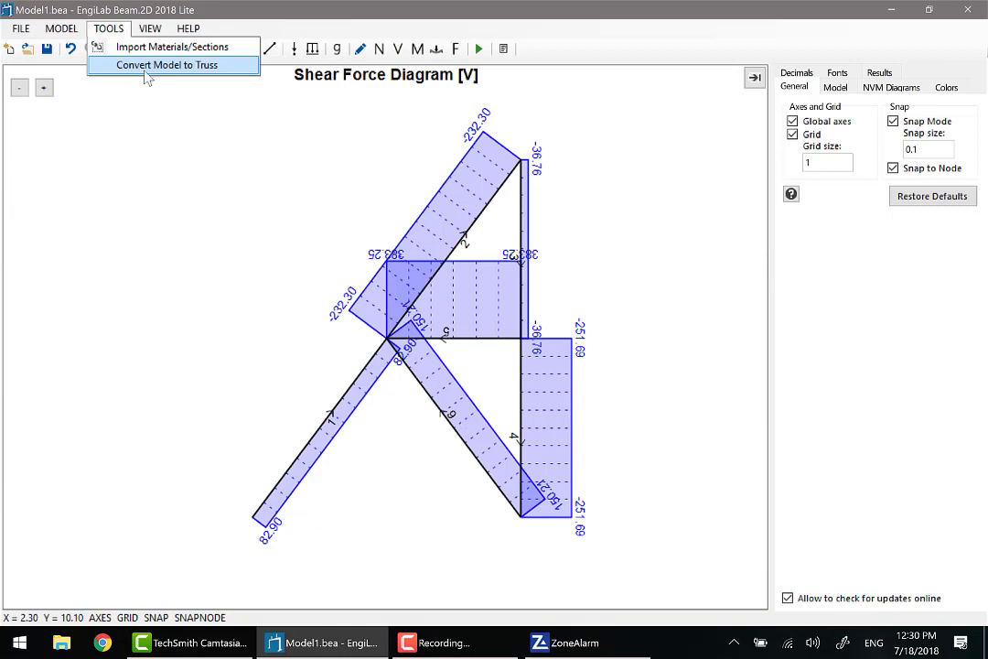
{"action": "left_click", "coordinate": [145, 70]}
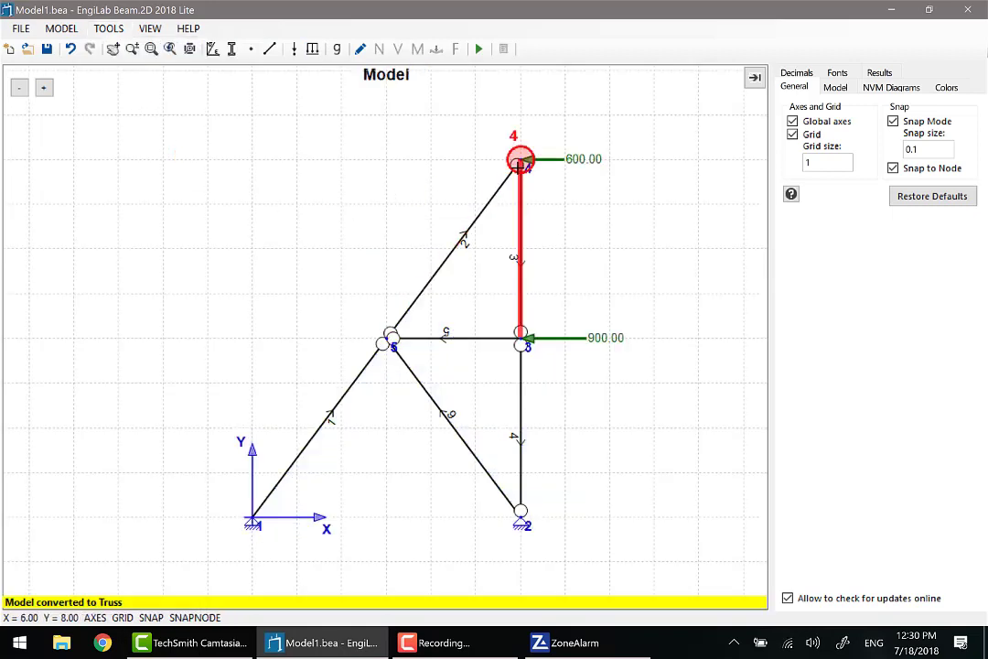
{"action": "left_click", "coordinate": [481, 49]}
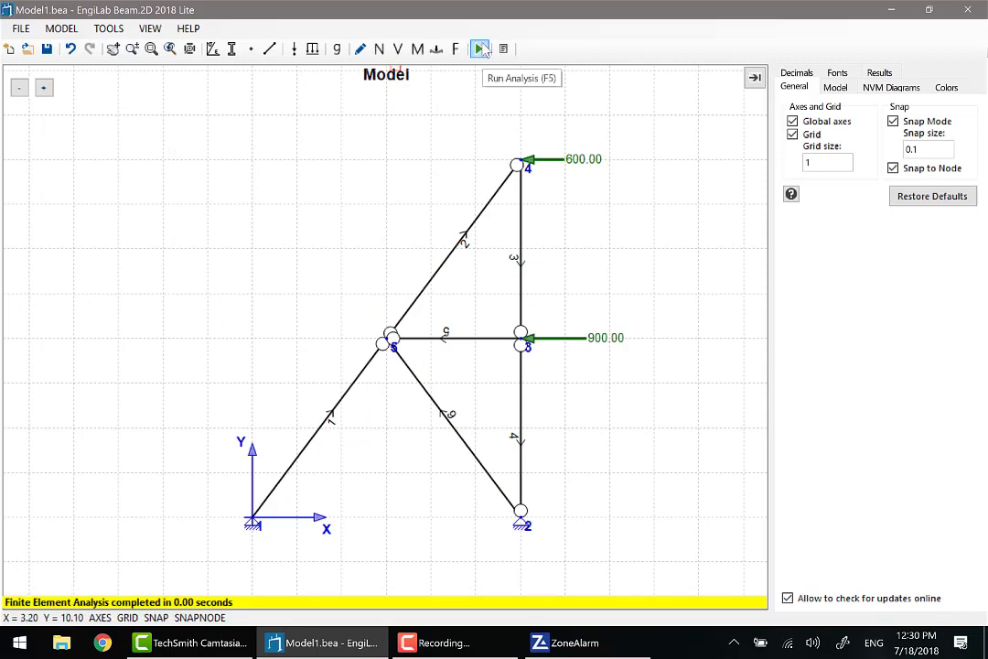
Review the truss's shear force, bending moment and axial force diagrams
{"action": "left_click", "coordinate": [398, 49]}
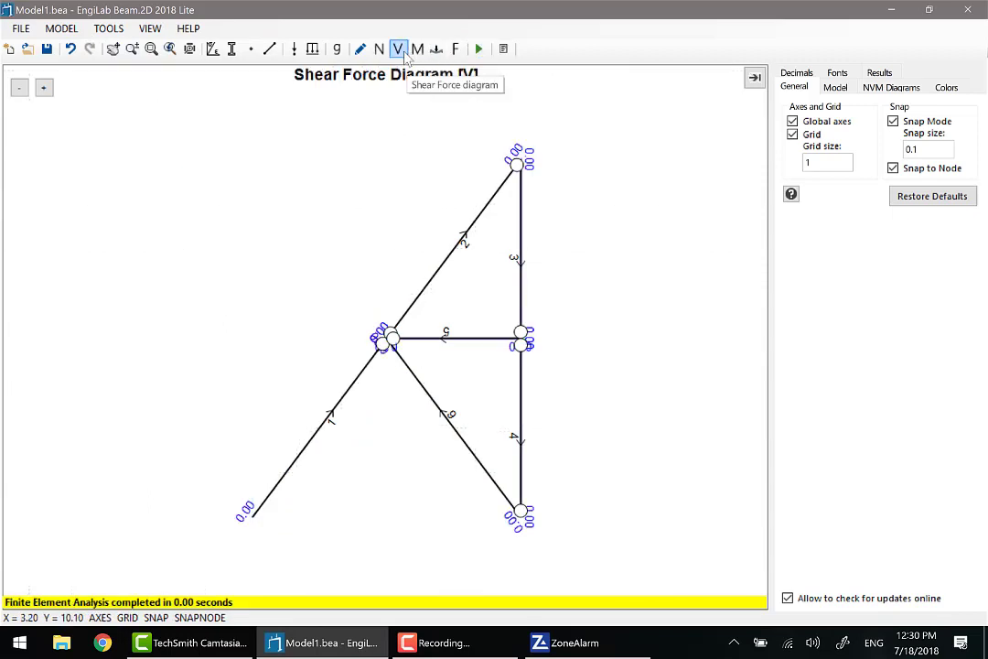
{"action": "left_click", "coordinate": [418, 50]}
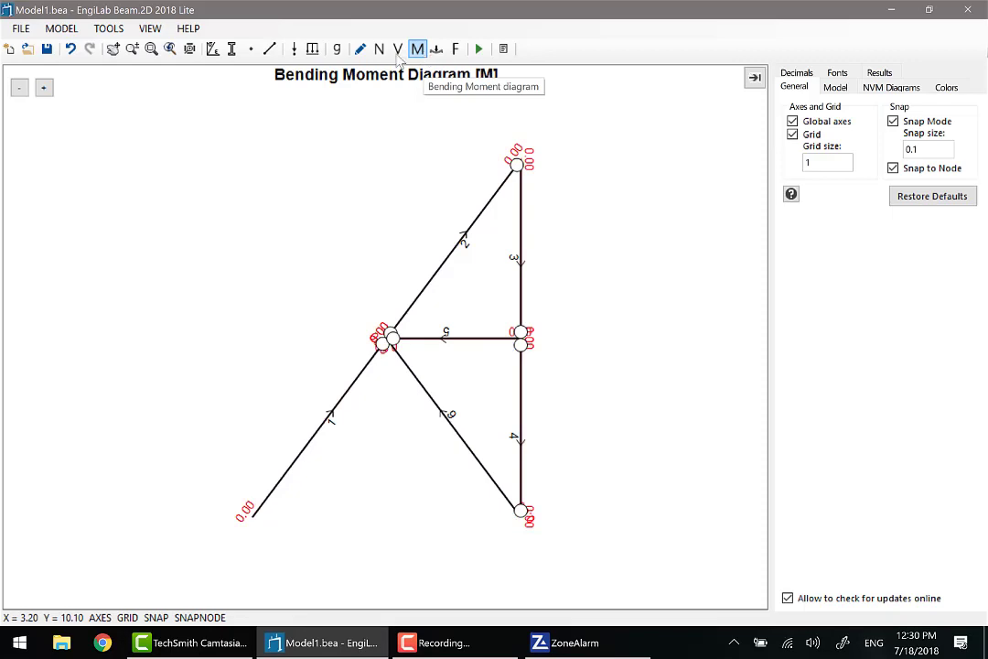
{"action": "left_click", "coordinate": [379, 48]}
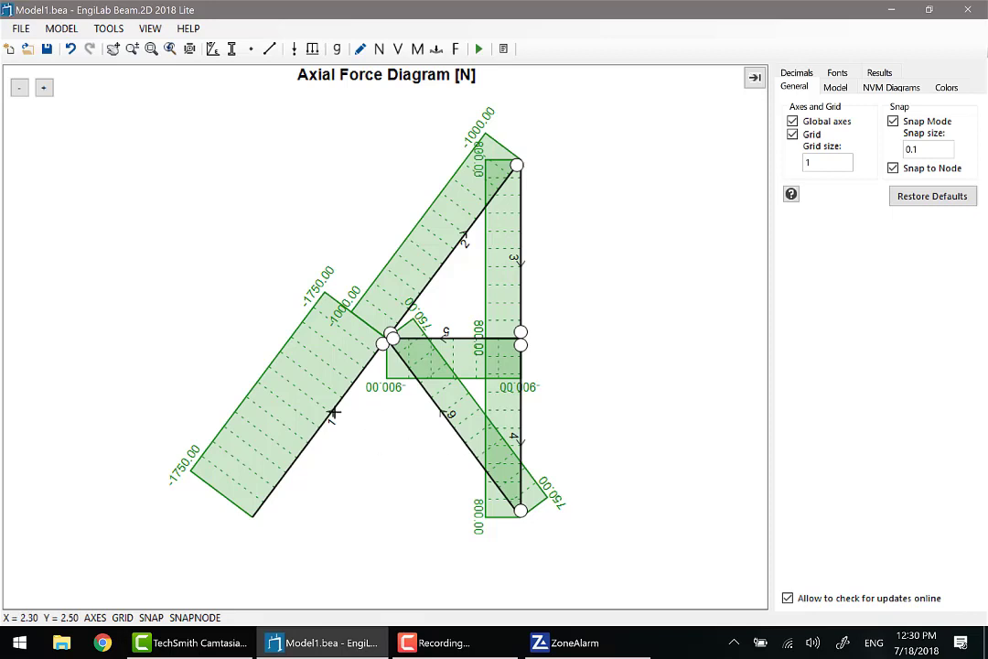
Set the positive direction of the NVM diagrams to the "Top" fiber
{"action": "mouse_move", "coordinate": [330, 414]}
{"action": "left_click", "coordinate": [865, 90]}
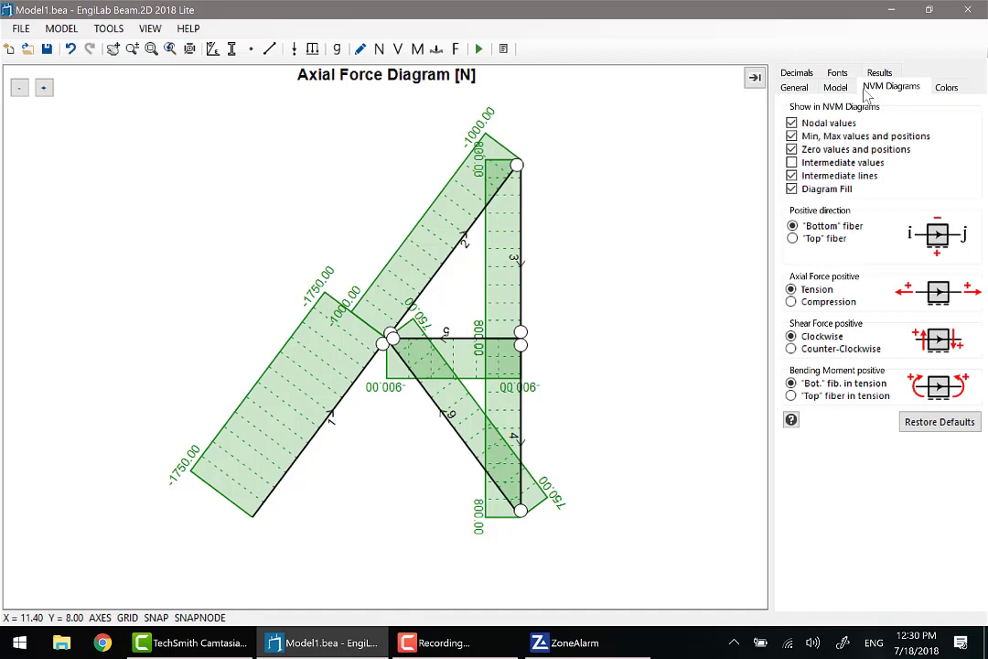
{"action": "left_click", "coordinate": [824, 239]}
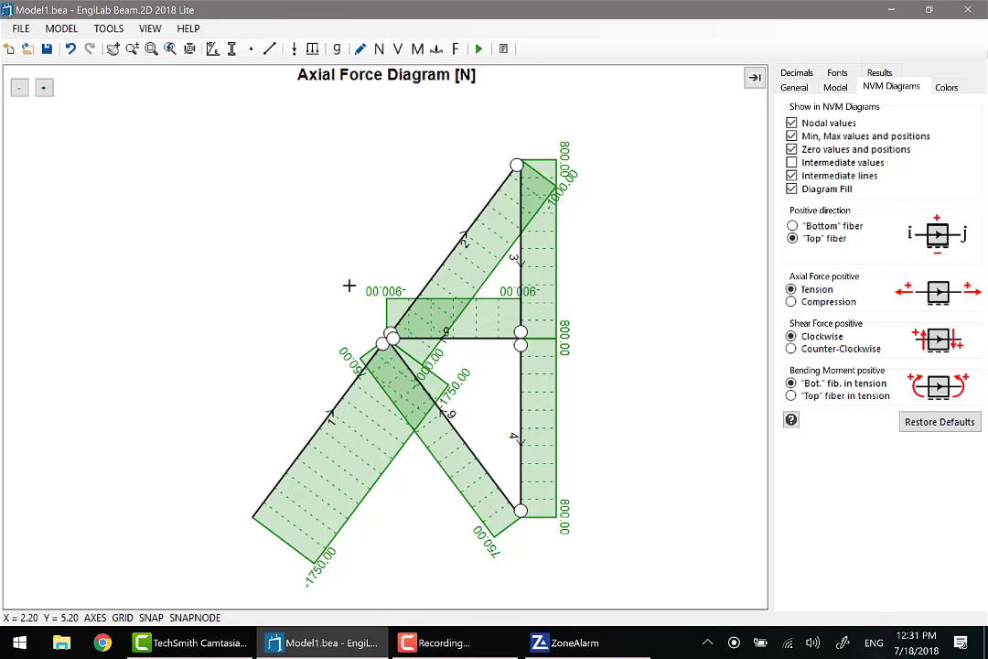
Read the axial forces along elements 5, 2, 3 and 4, and display the free body diagram with the support reactions
{"action": "mouse_move", "coordinate": [470, 339]}
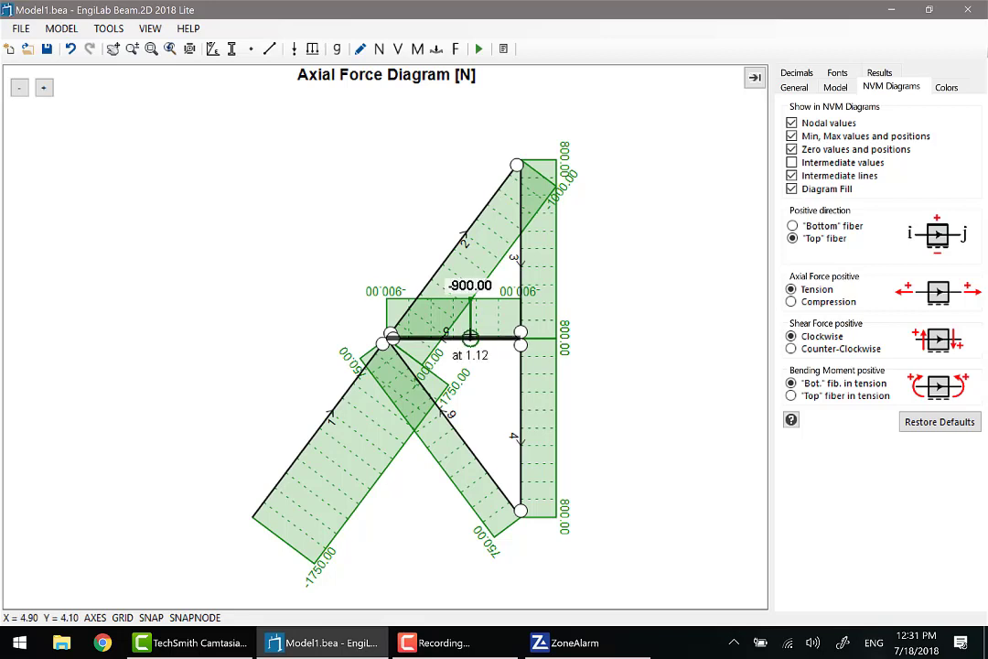
{"action": "mouse_move", "coordinate": [441, 262]}
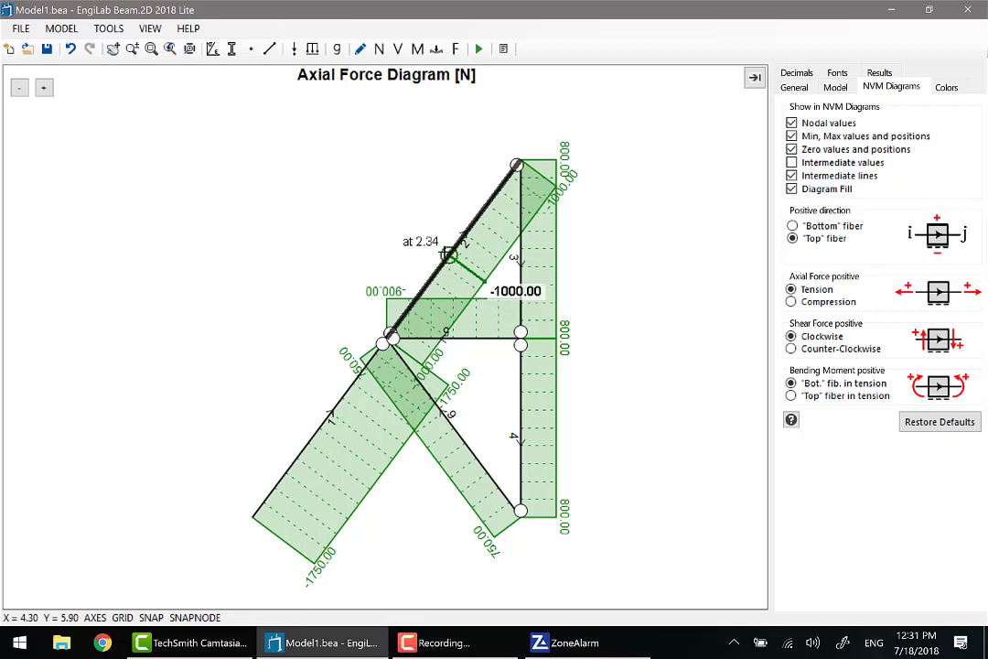
{"action": "mouse_move", "coordinate": [520, 263]}
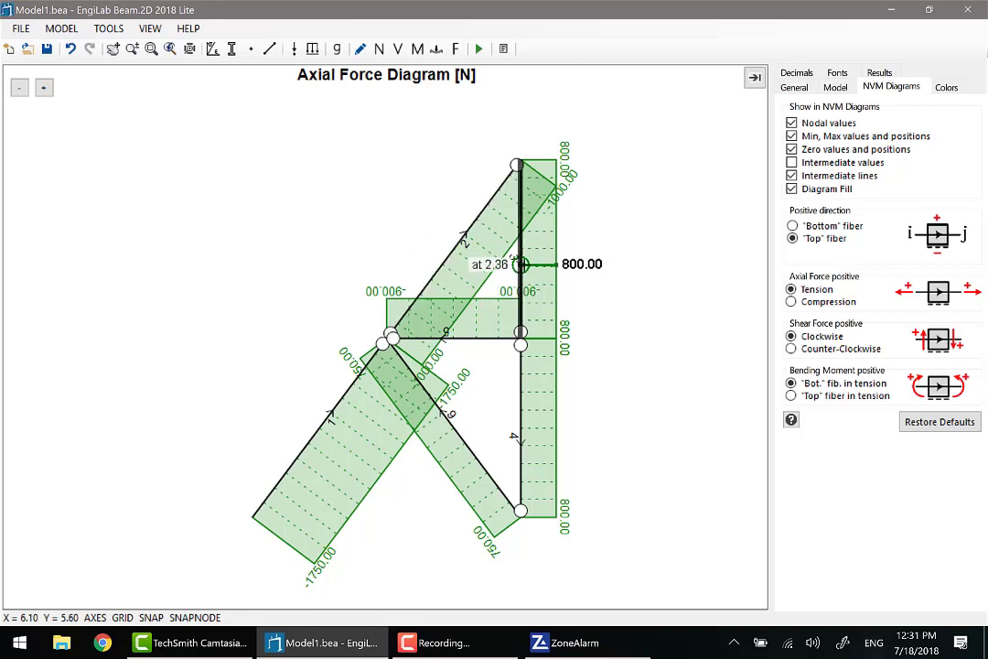
{"action": "mouse_move", "coordinate": [519, 384]}
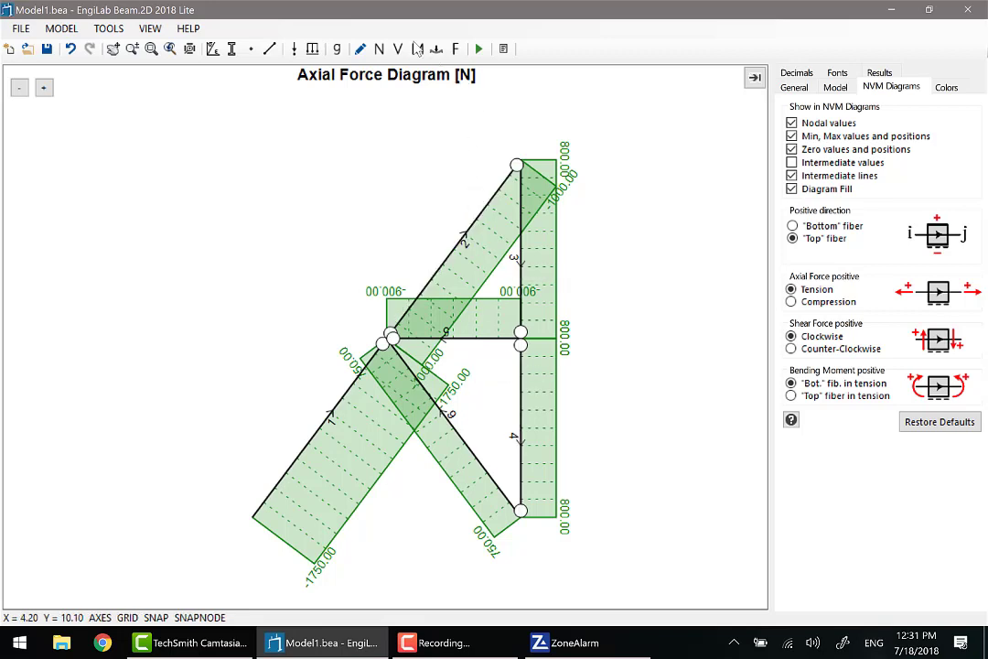
{"action": "left_click", "coordinate": [458, 50]}
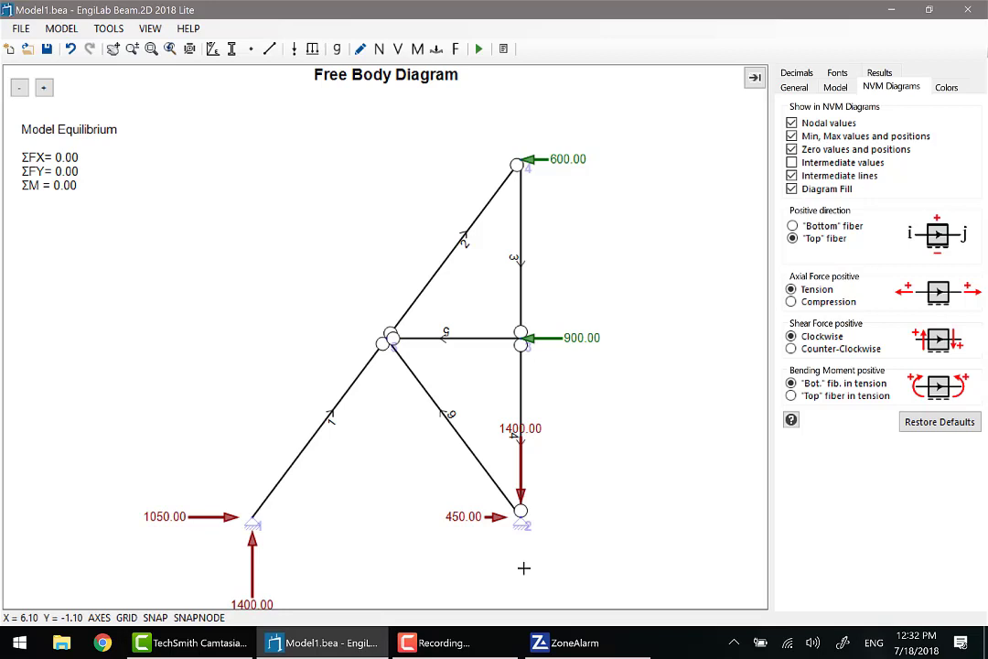
Save the model as truss in a new folder named training on the Desktop
{"action": "left_click", "coordinate": [47, 51]}
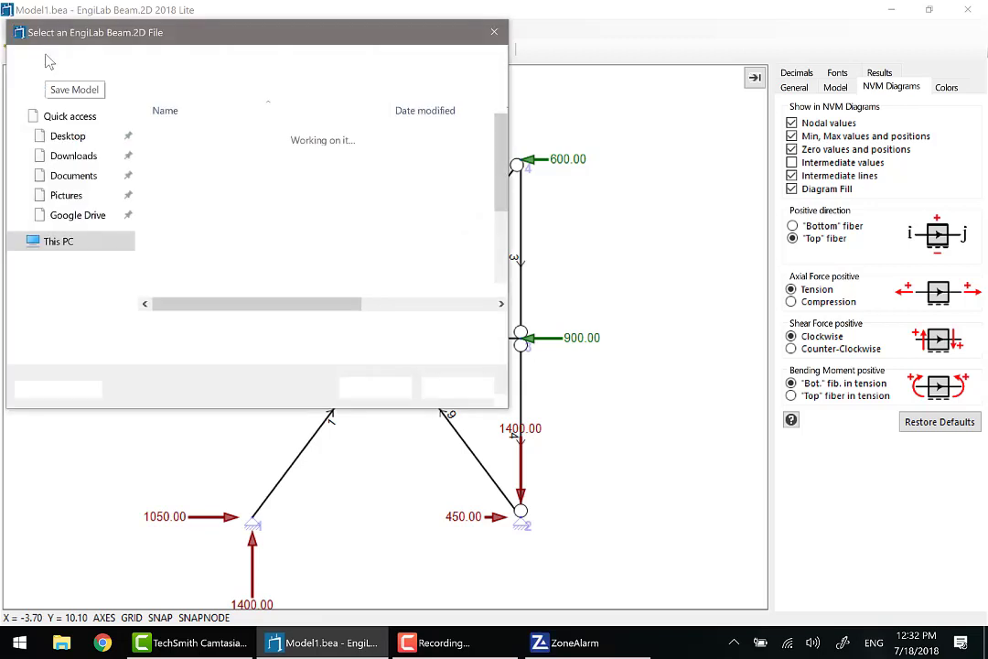
{"action": "left_click", "coordinate": [70, 144]}
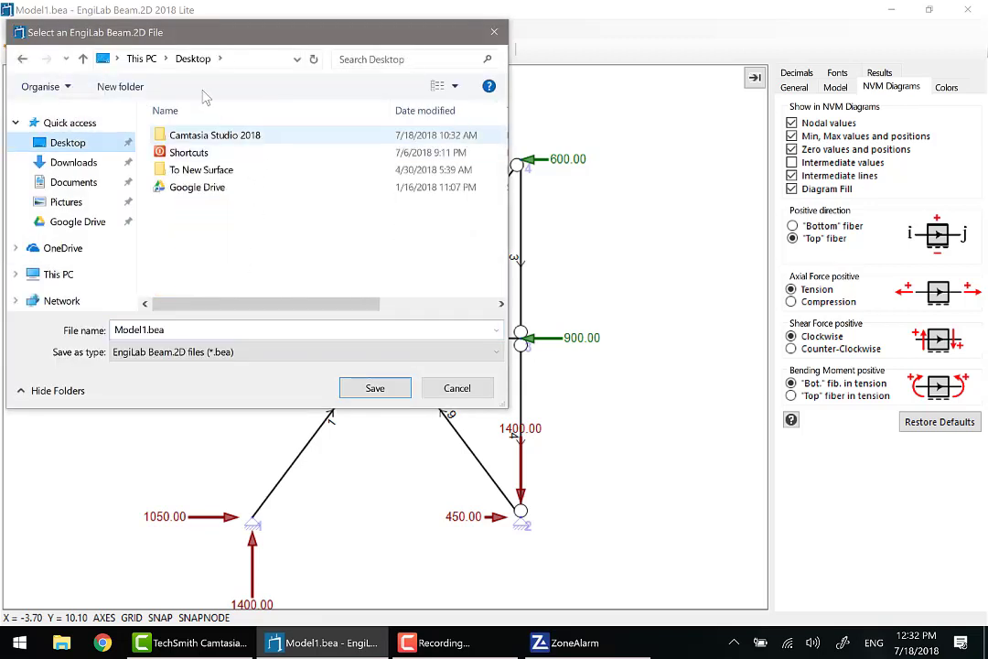
{"action": "left_click", "coordinate": [120, 86]}
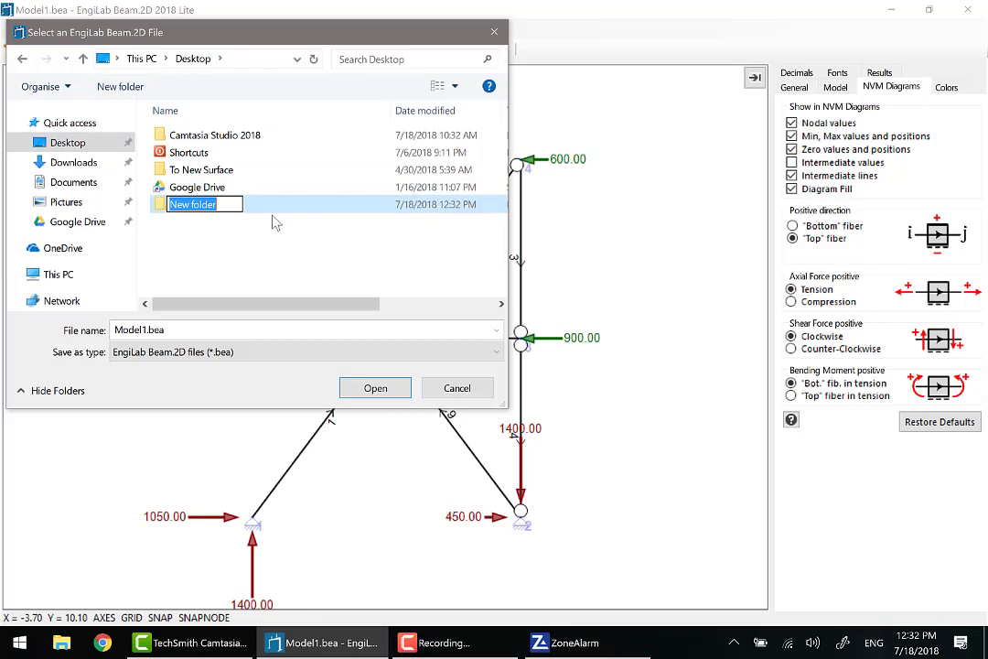
{"action": "type", "text": "training"}
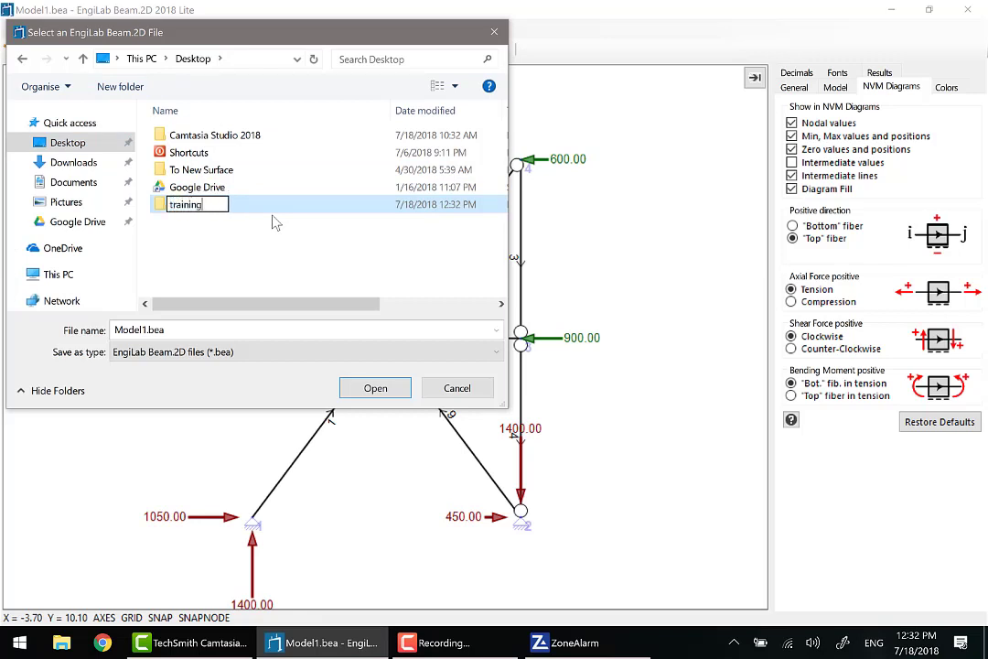
{"action": "key", "text": "Return"}
{"action": "key", "text": "Return"}
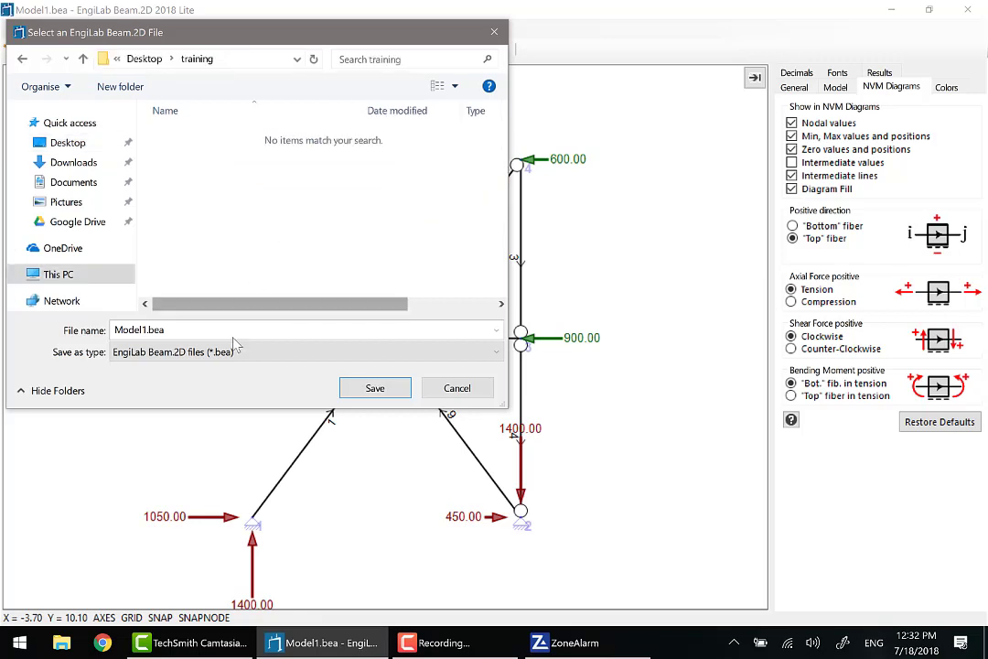
{"action": "type", "text": "truss"}
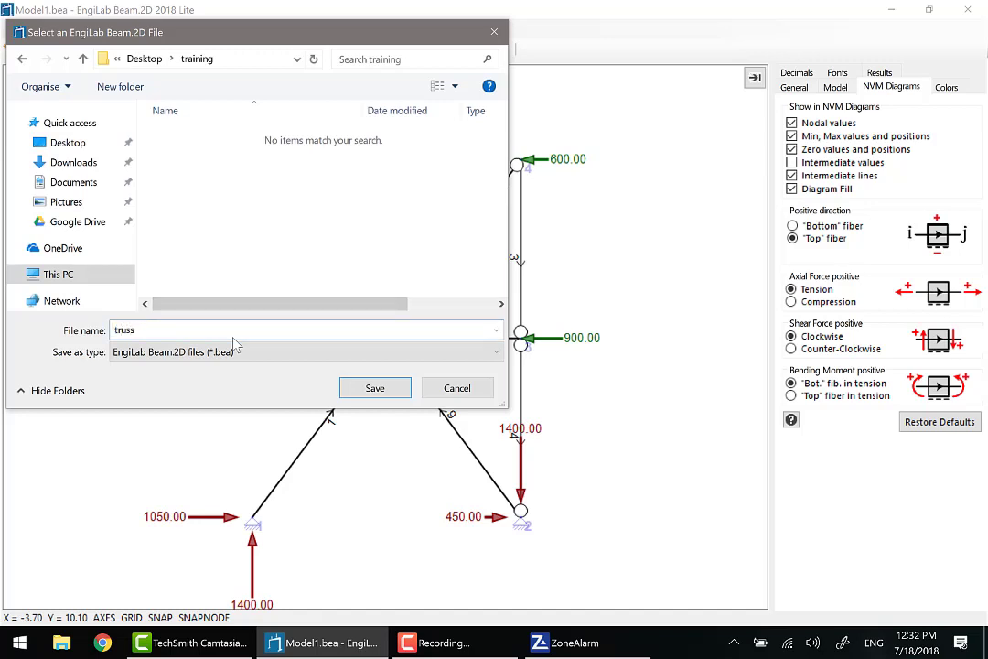
{"action": "key", "text": "Return"}
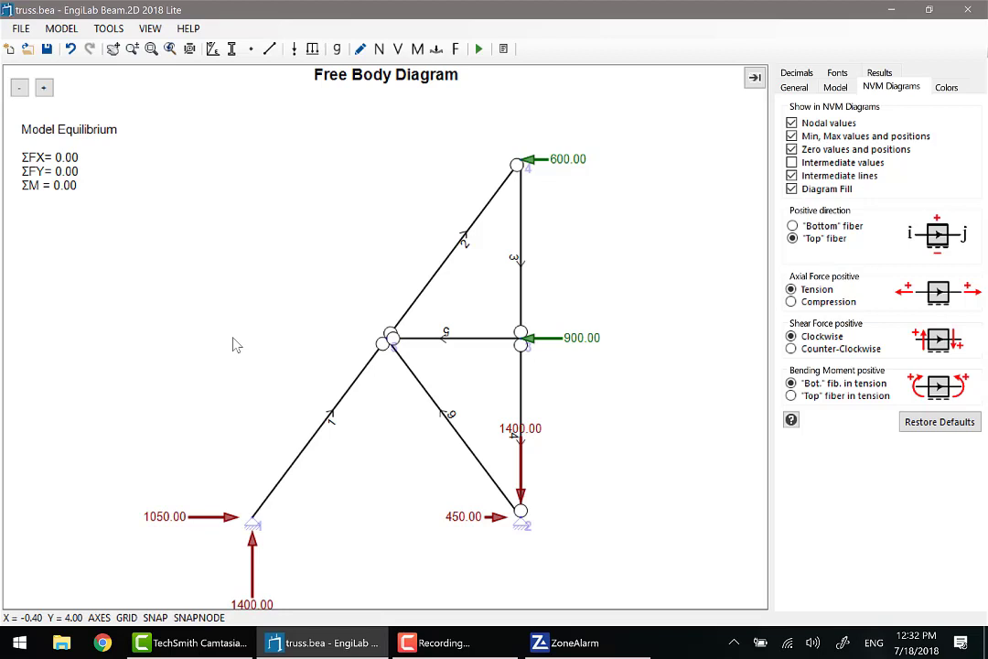
Start a new model and add its first node at X 0, Y 0
{"action": "key", "text": "ctrl+n"}
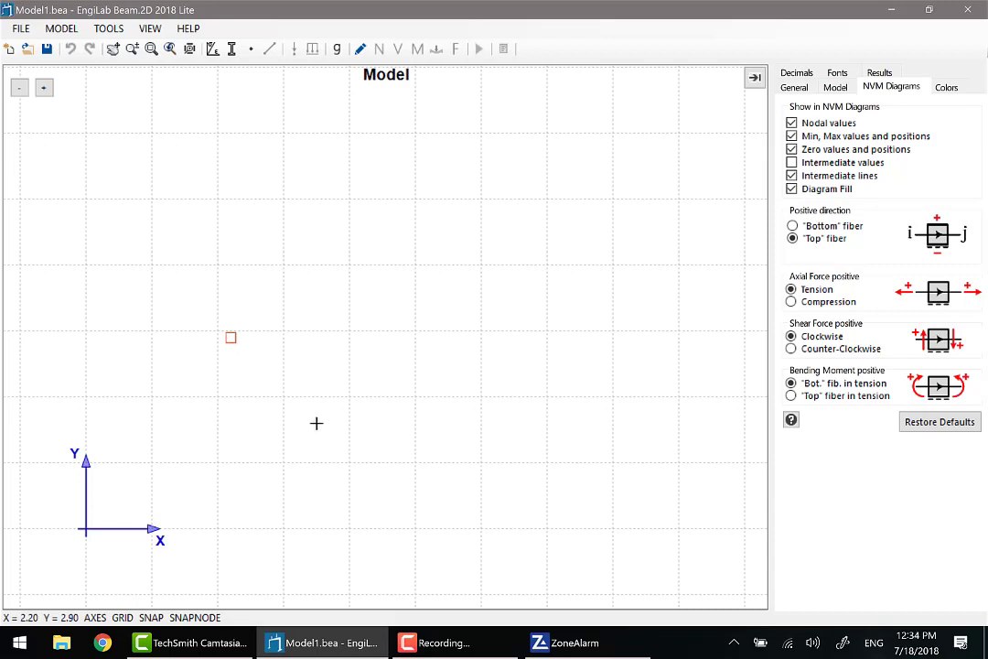
{"action": "left_click", "coordinate": [252, 49]}
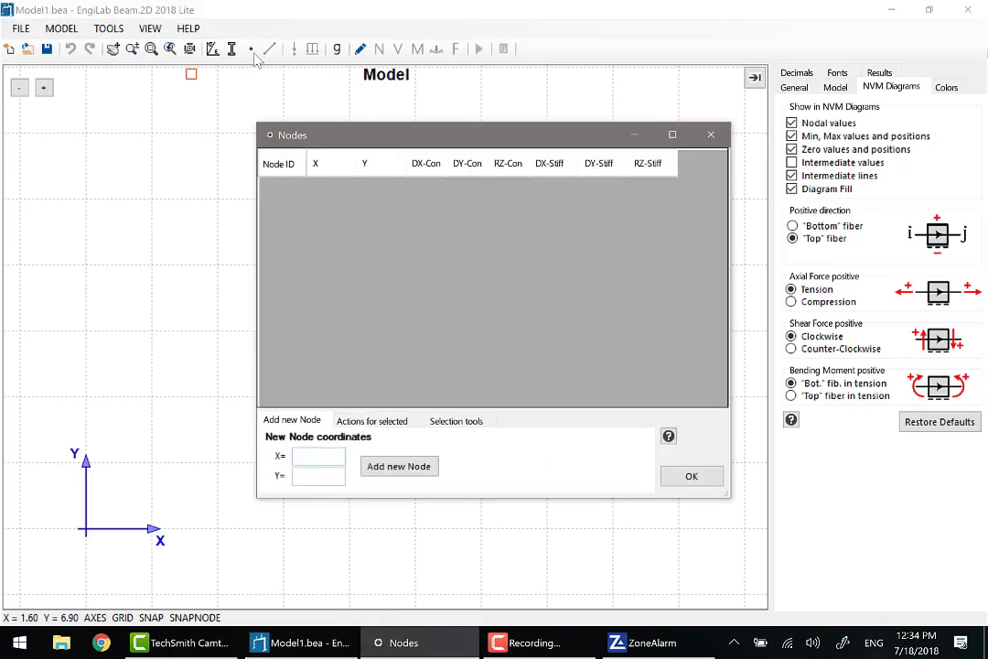
{"action": "type", "text": "0"}
{"action": "key", "text": "Tab"}
{"action": "type", "text": "0"}
{"action": "key", "text": "Return"}
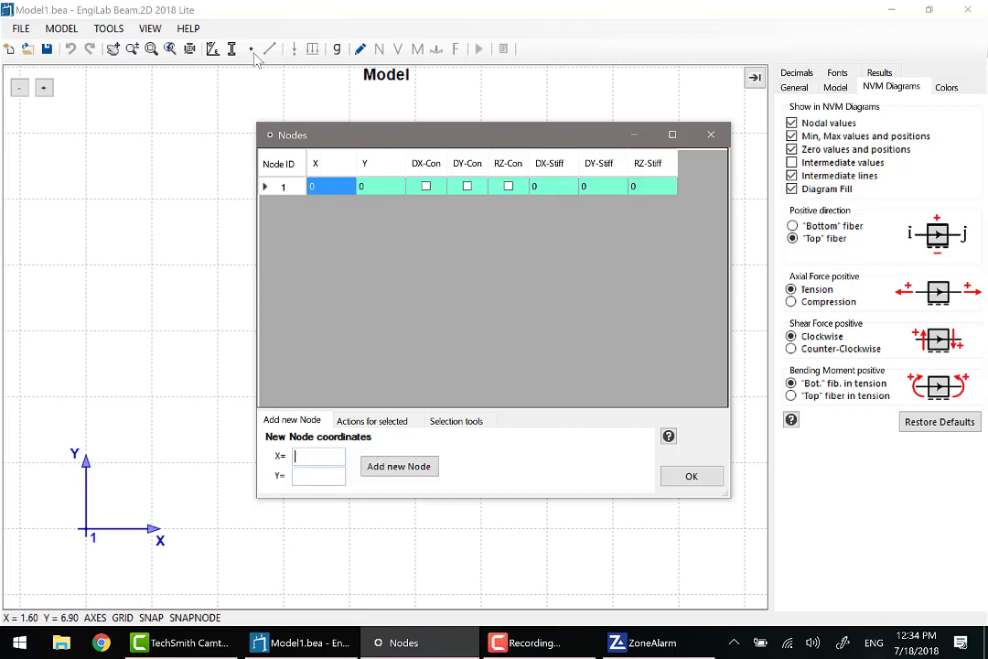
Add nodes at X 1, Y 0 and at X 1.5, Y 0
{"action": "type", "text": "1"}
{"action": "key", "text": "Tab"}
{"action": "type", "text": "0"}
{"action": "key", "text": "Tab"}
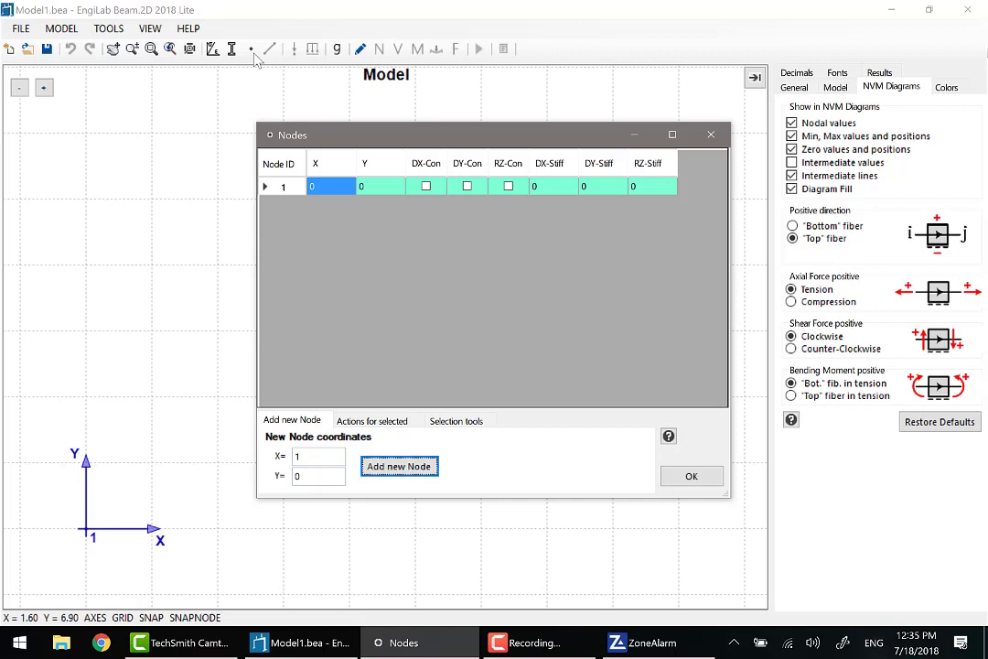
{"action": "key", "text": "Return"}
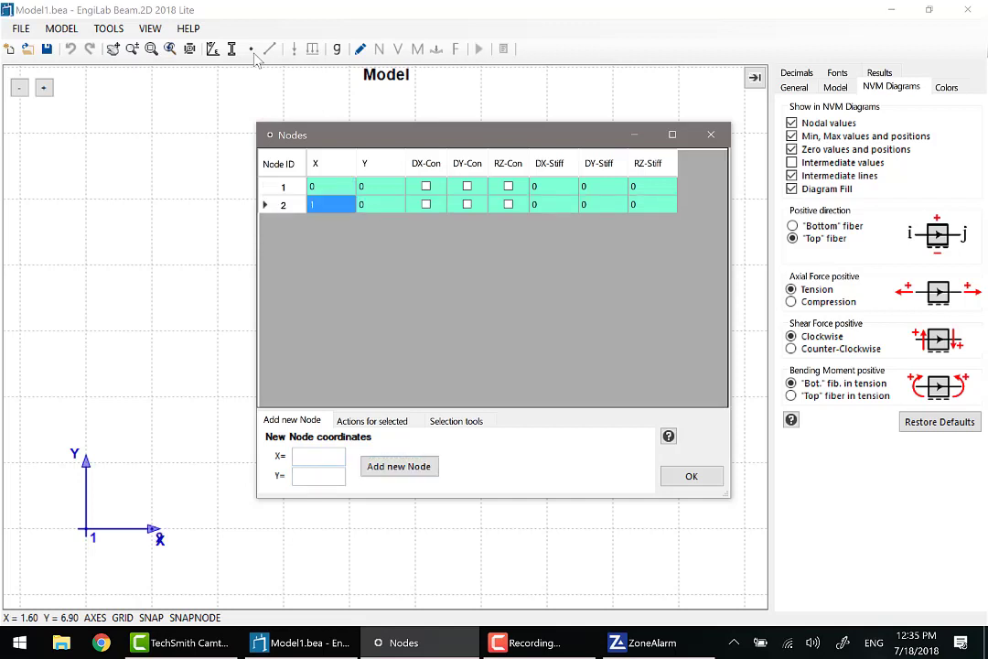
{"action": "type", "text": "1.5"}
{"action": "key", "text": "Tab"}
{"action": "type", "text": "0"}
{"action": "key", "text": "Return"}
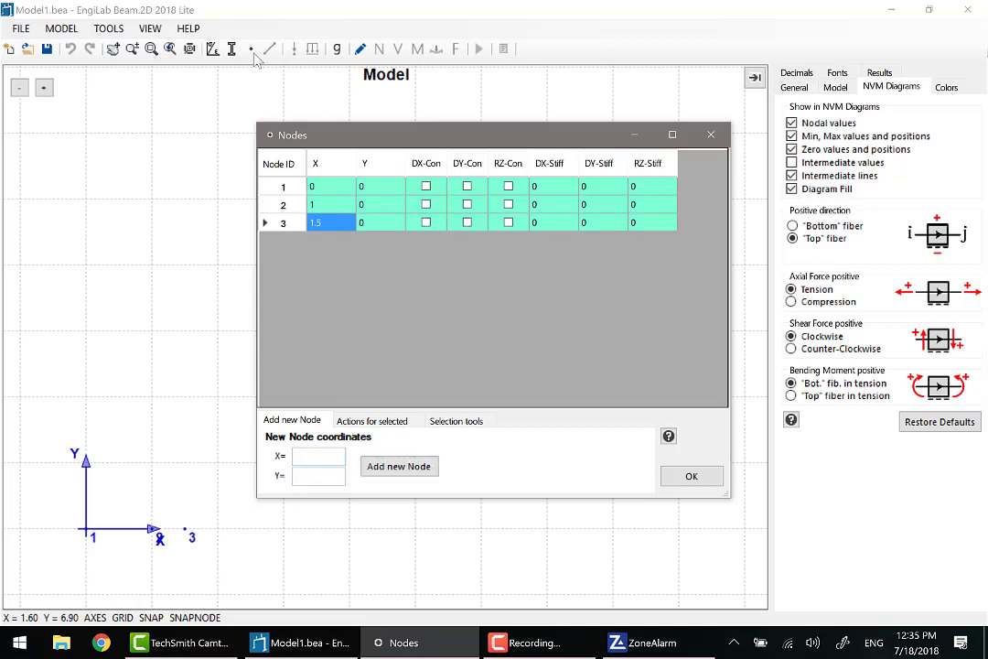
Add nodes at X 2, Y 0 and at X 2.5, Y 0
{"action": "type", "text": "2"}
{"action": "key", "text": "Tab"}
{"action": "type", "text": "0"}
{"action": "key", "text": "Tab"}
{"action": "key", "text": "Return"}
{"action": "type", "text": "2.5"}
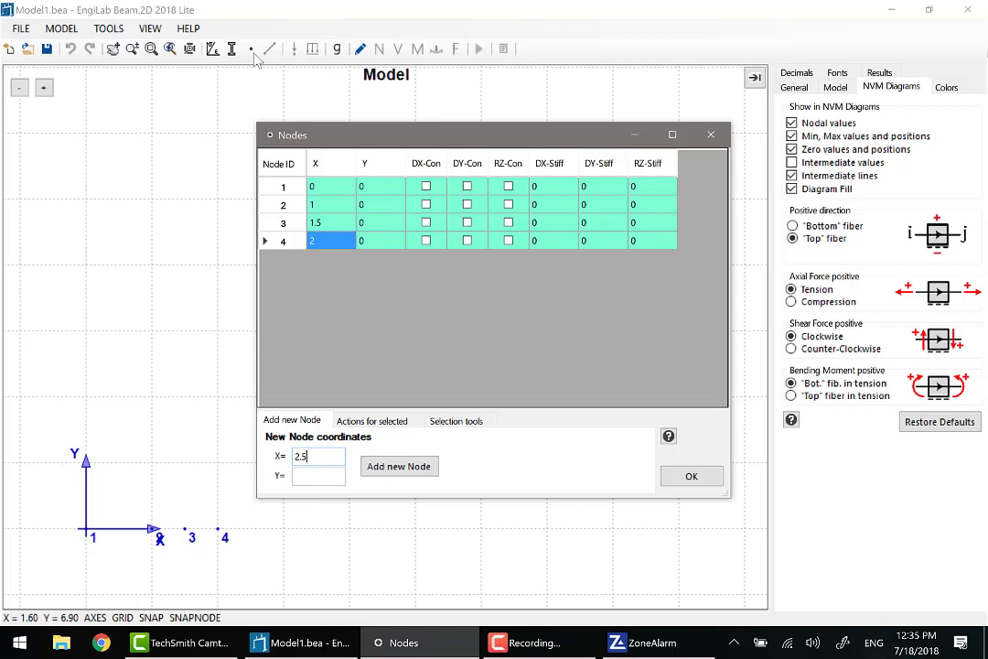
{"action": "key", "text": "Tab"}
{"action": "type", "text": "0"}
{"action": "key", "text": "Tab"}
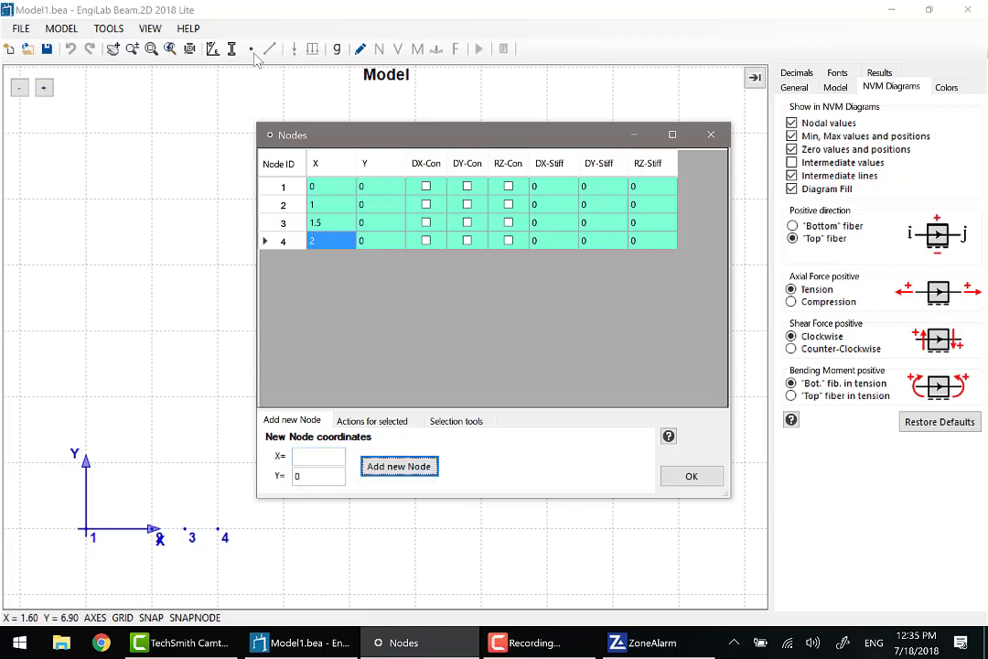
{"action": "key", "text": "Return"}
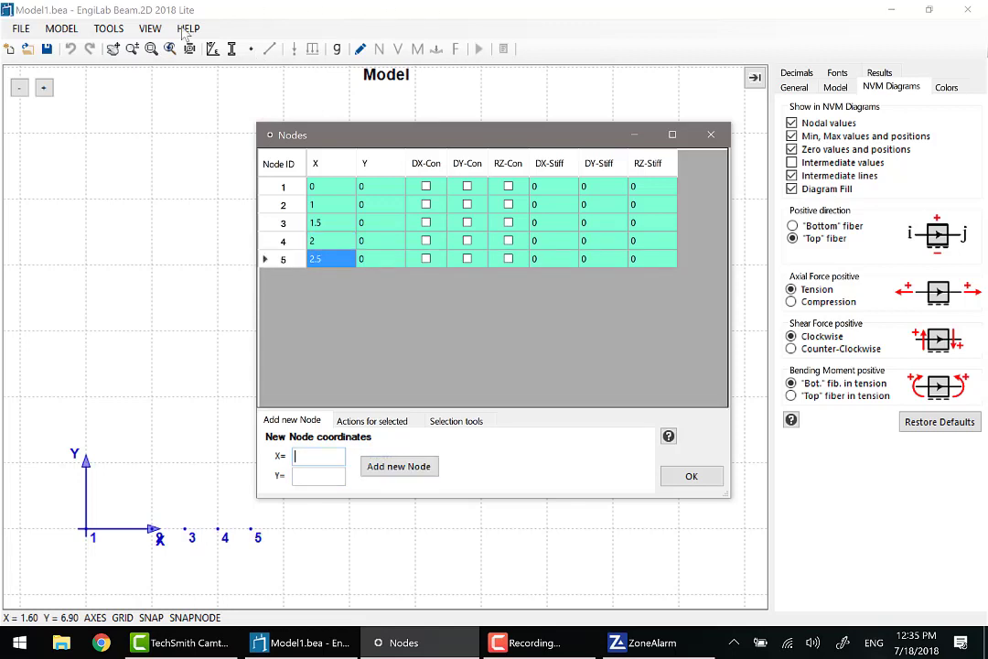
Fully fix node 5 by constraining its DX, DY and RZ, and finish the node definitions
{"action": "left_click", "coordinate": [426, 259]}
{"action": "left_click", "coordinate": [468, 260]}
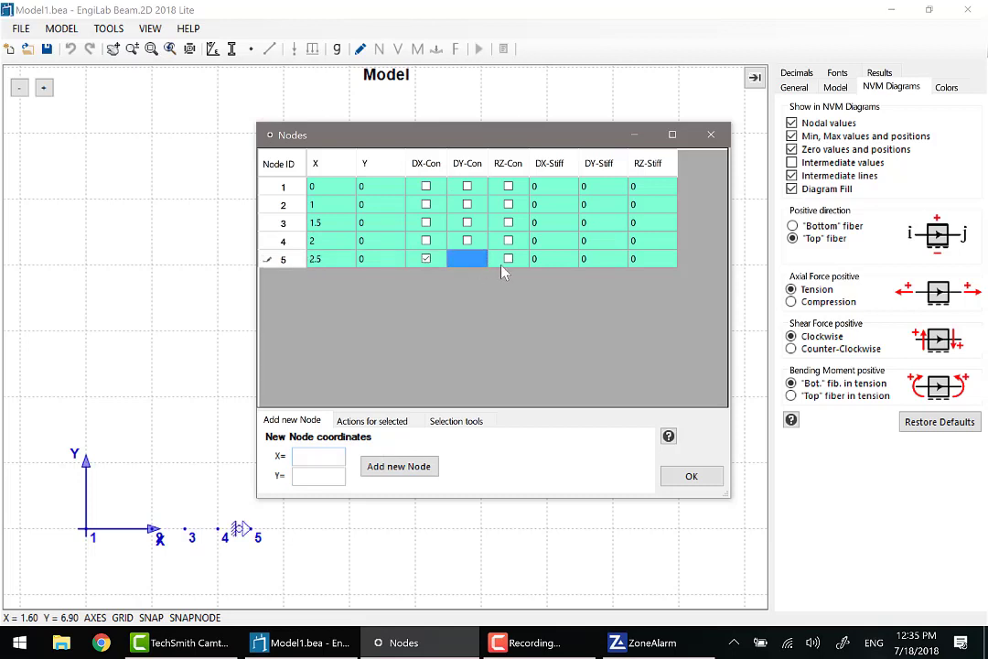
{"action": "left_click", "coordinate": [508, 259]}
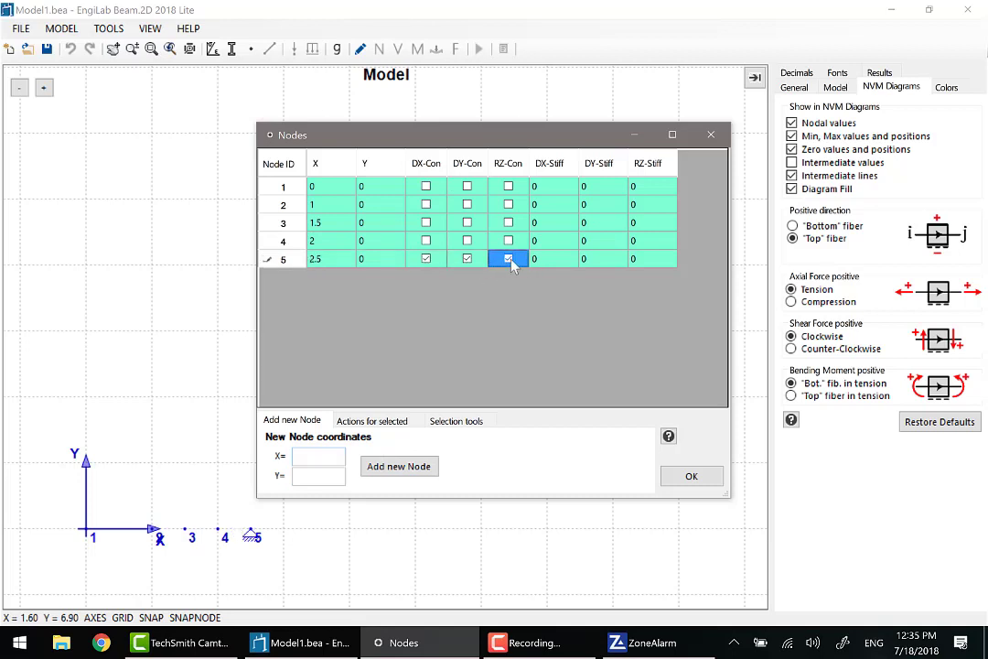
{"action": "left_click", "coordinate": [690, 476]}
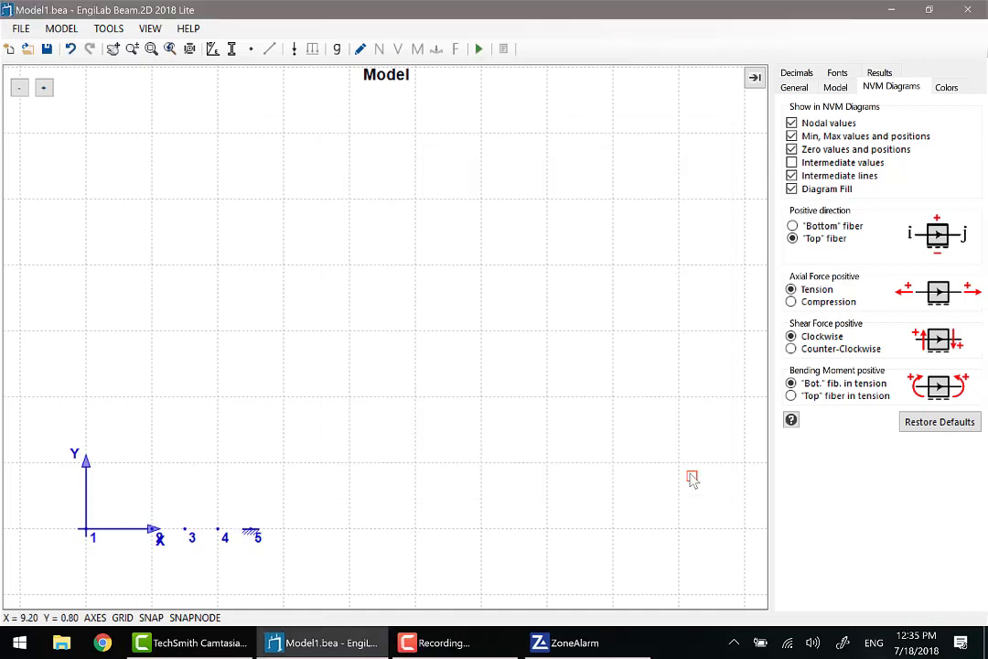
Import the materials and sections from the truss.bea file, ignoring duplicates
{"action": "left_click", "coordinate": [103, 29]}
{"action": "left_click", "coordinate": [128, 46]}
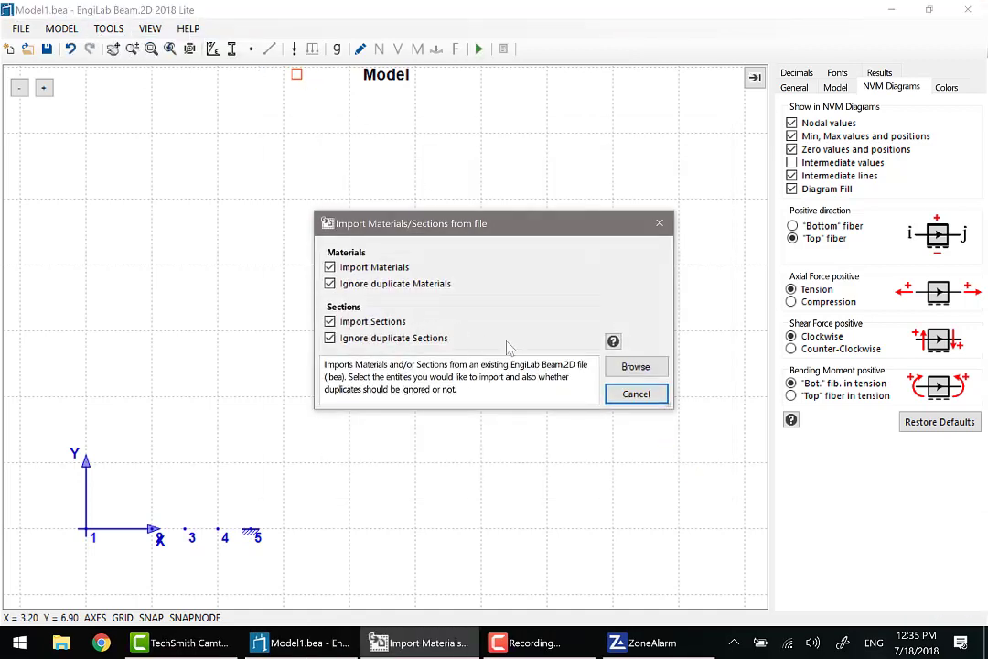
{"action": "left_click", "coordinate": [634, 368]}
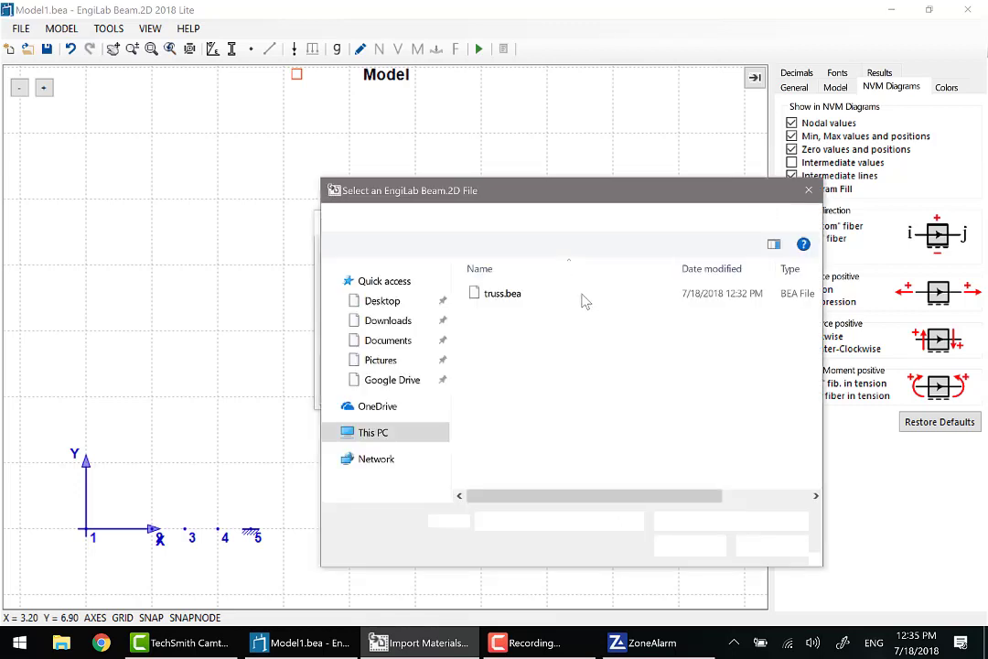
{"action": "left_click", "coordinate": [517, 293]}
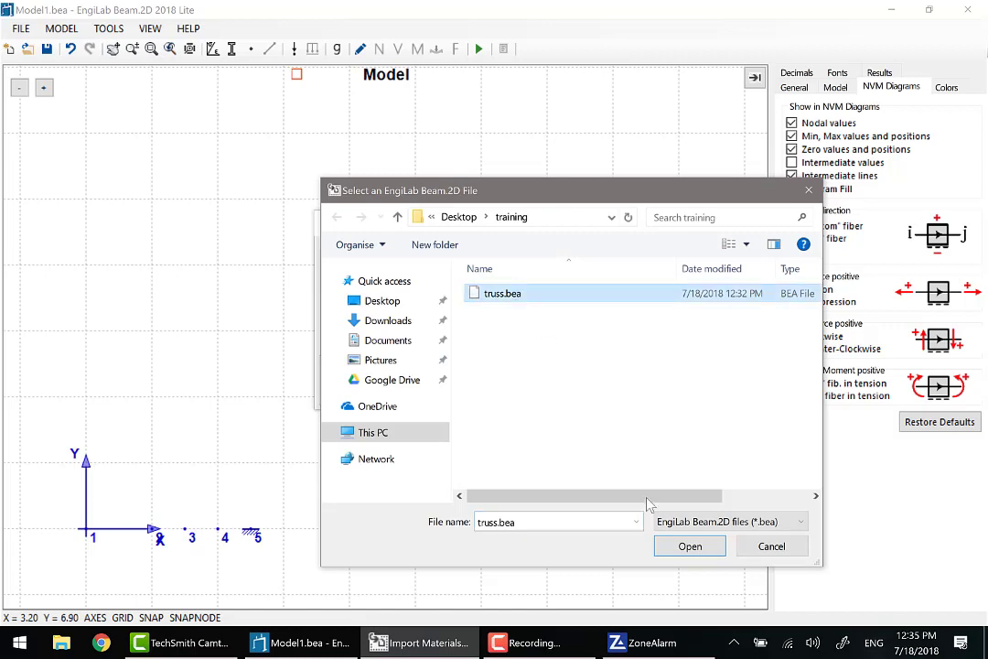
{"action": "left_click", "coordinate": [687, 549]}
{"action": "left_click", "coordinate": [612, 458]}
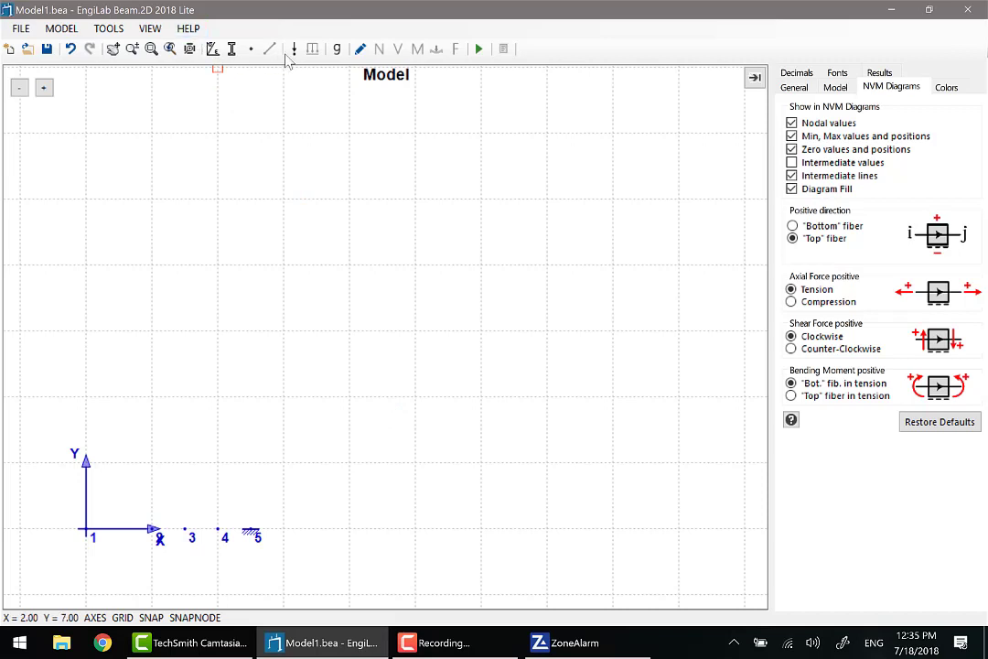
Check the imported entries in the materials list and in the sections list
{"action": "left_click", "coordinate": [213, 49]}
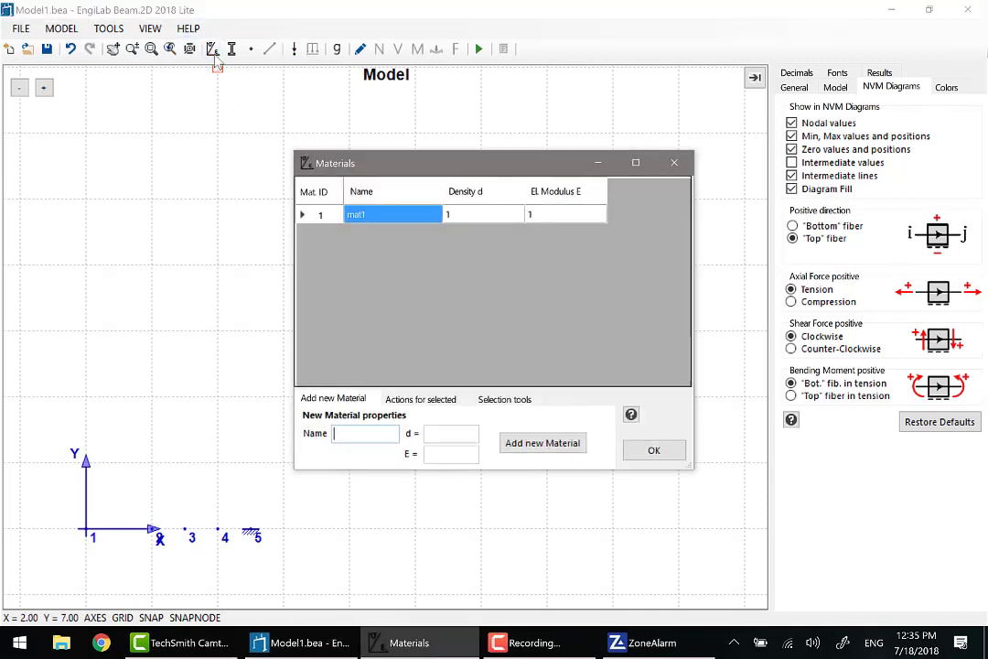
{"action": "left_click", "coordinate": [675, 163]}
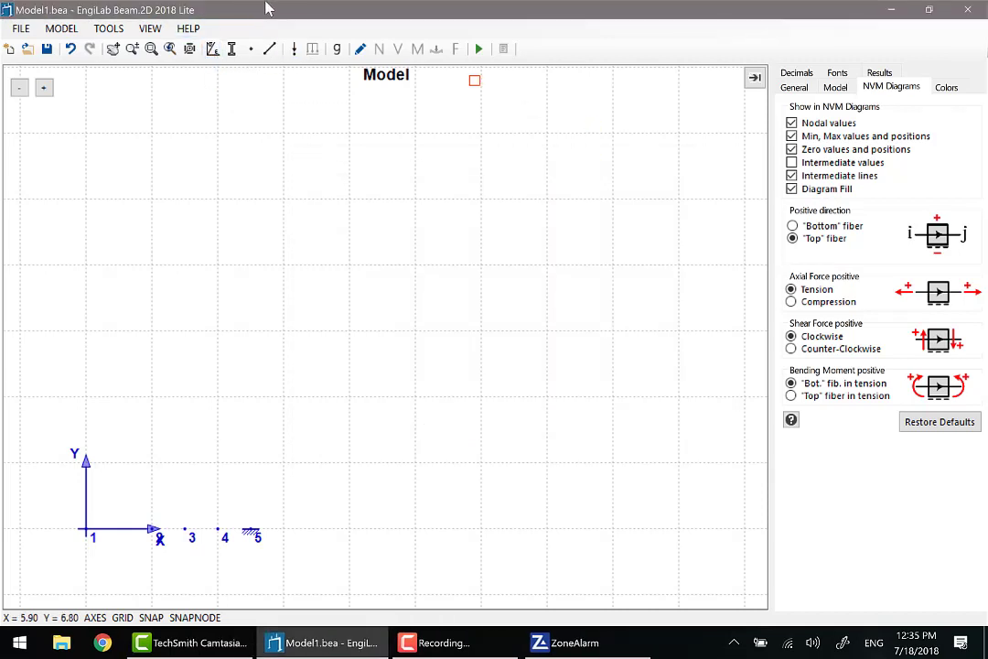
{"action": "left_click", "coordinate": [212, 49]}
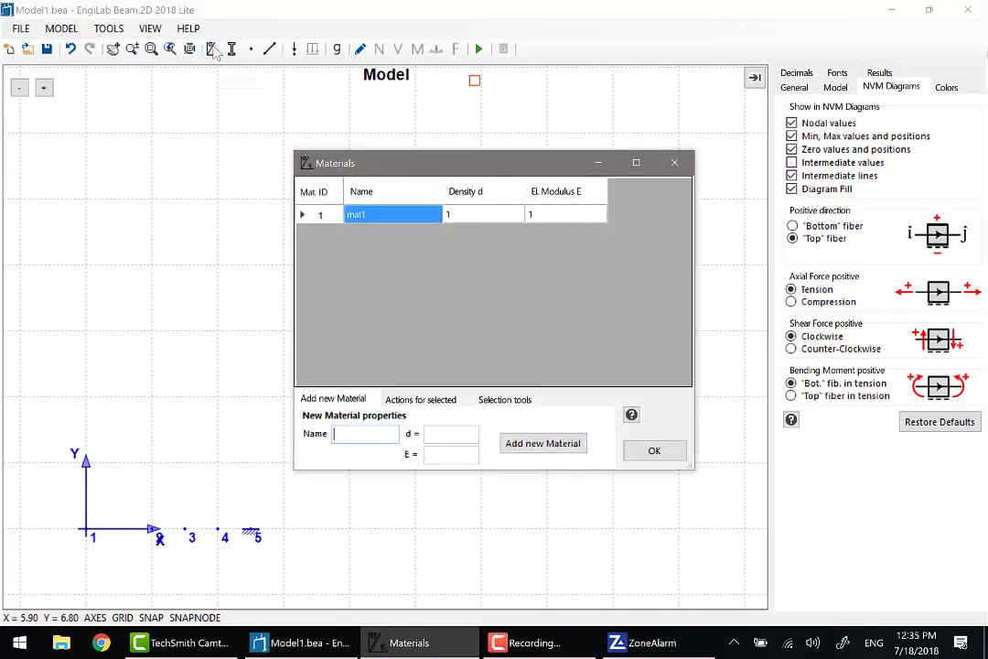
{"action": "left_click", "coordinate": [675, 163]}
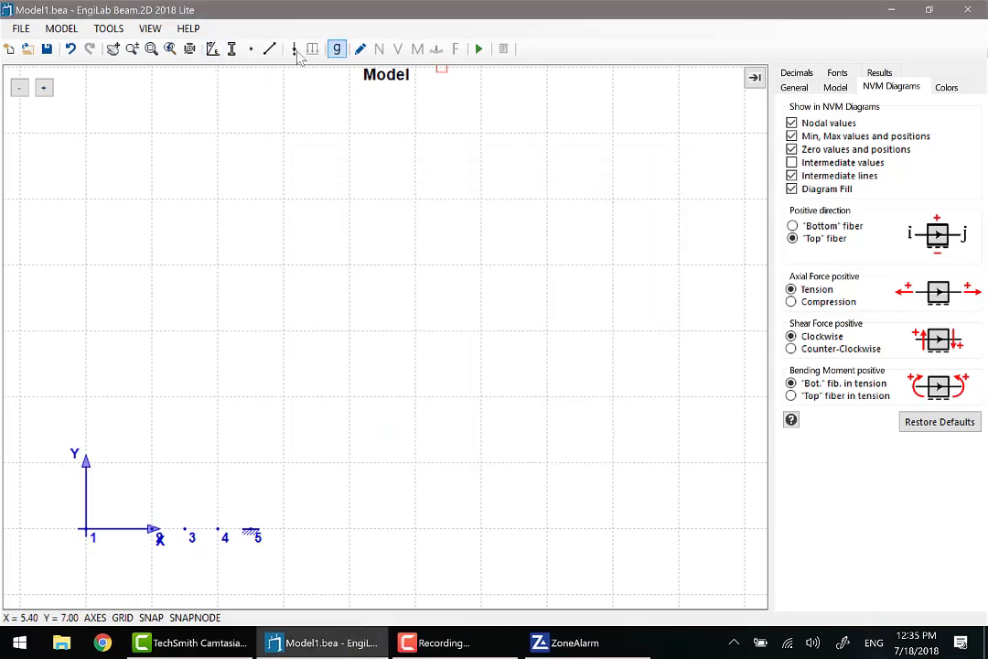
{"action": "left_click", "coordinate": [232, 49]}
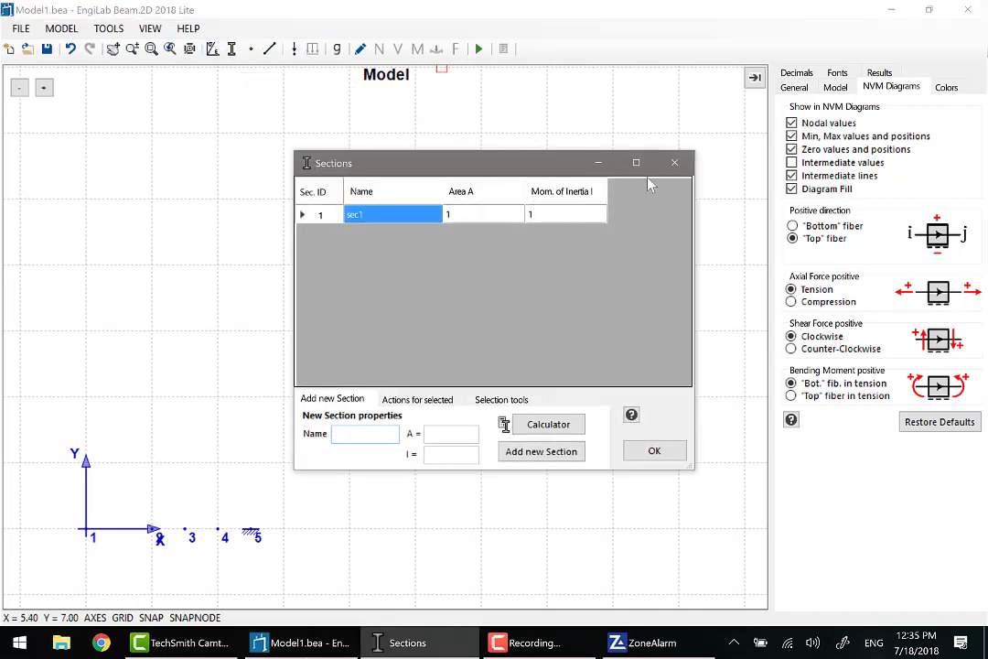
{"action": "left_click", "coordinate": [671, 167]}
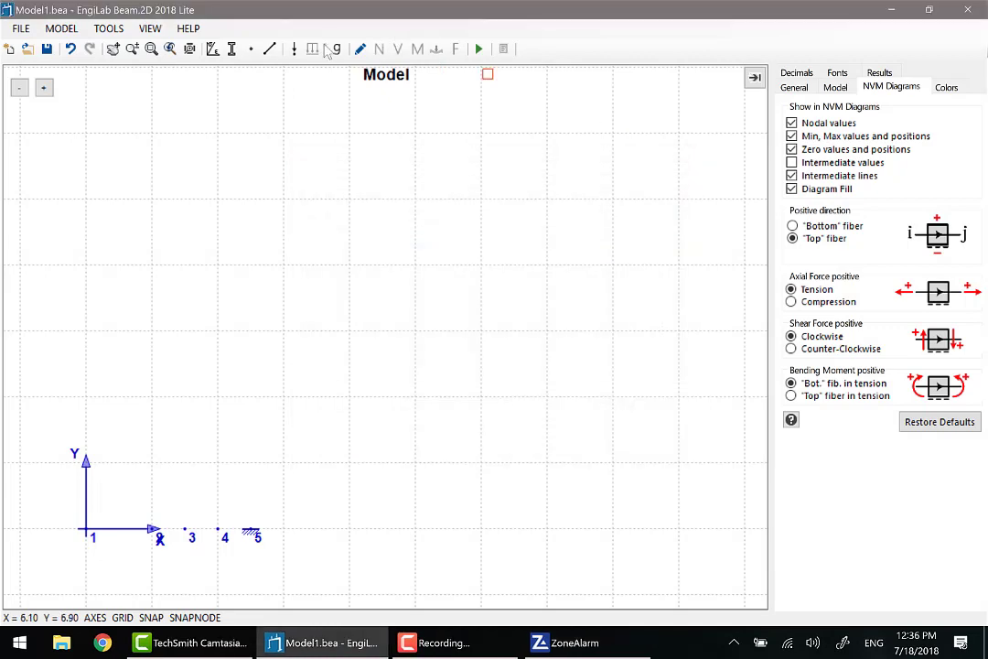
Draw four consecutive beam elements connecting nodes 1 to 2, 2 to 3, 3 to 4 and 4 to 5
{"action": "left_click", "coordinate": [189, 48]}
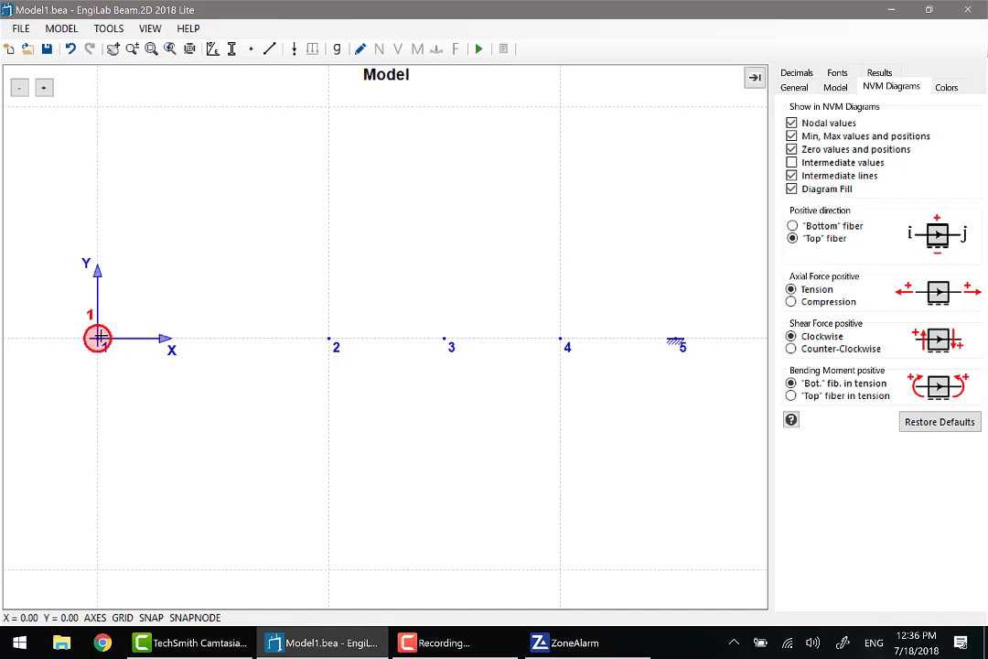
{"action": "left_click", "coordinate": [98, 339]}
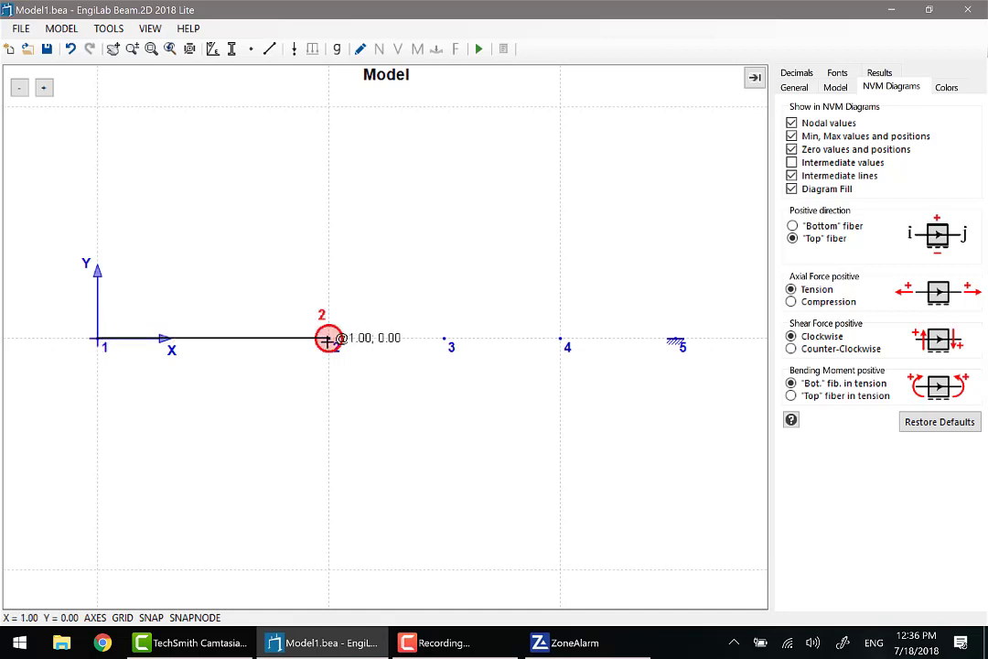
{"action": "left_click", "coordinate": [330, 338]}
{"action": "left_click", "coordinate": [444, 339]}
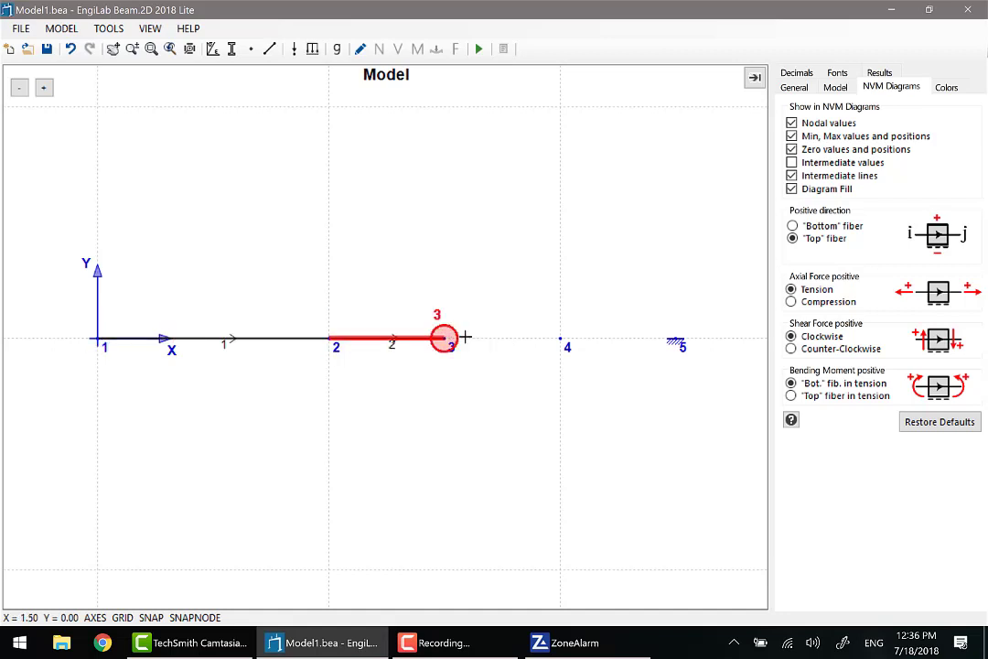
{"action": "left_click", "coordinate": [561, 338]}
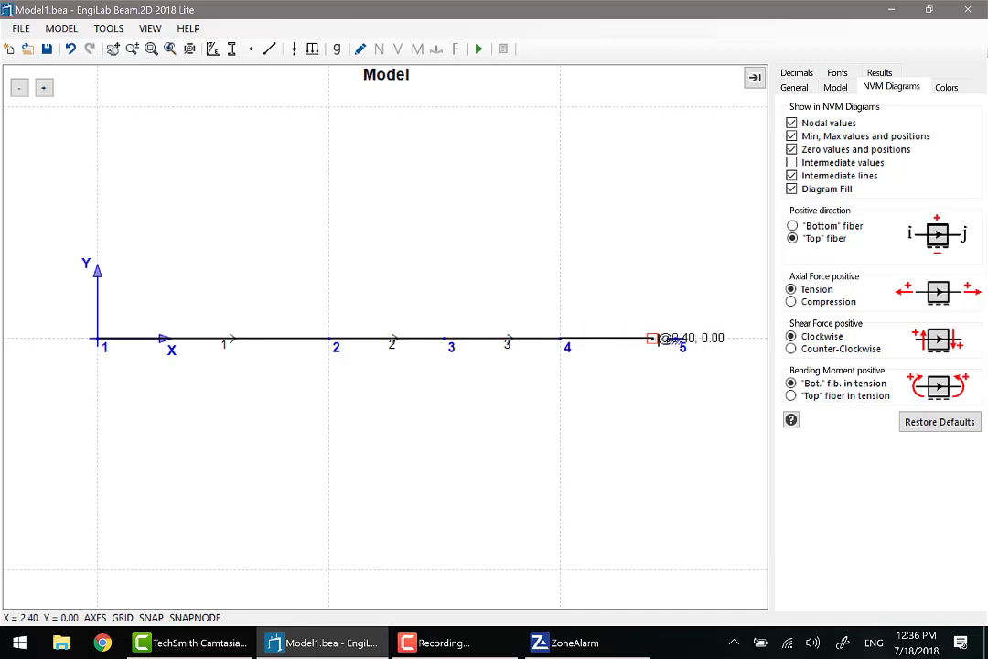
{"action": "left_click", "coordinate": [686, 339]}
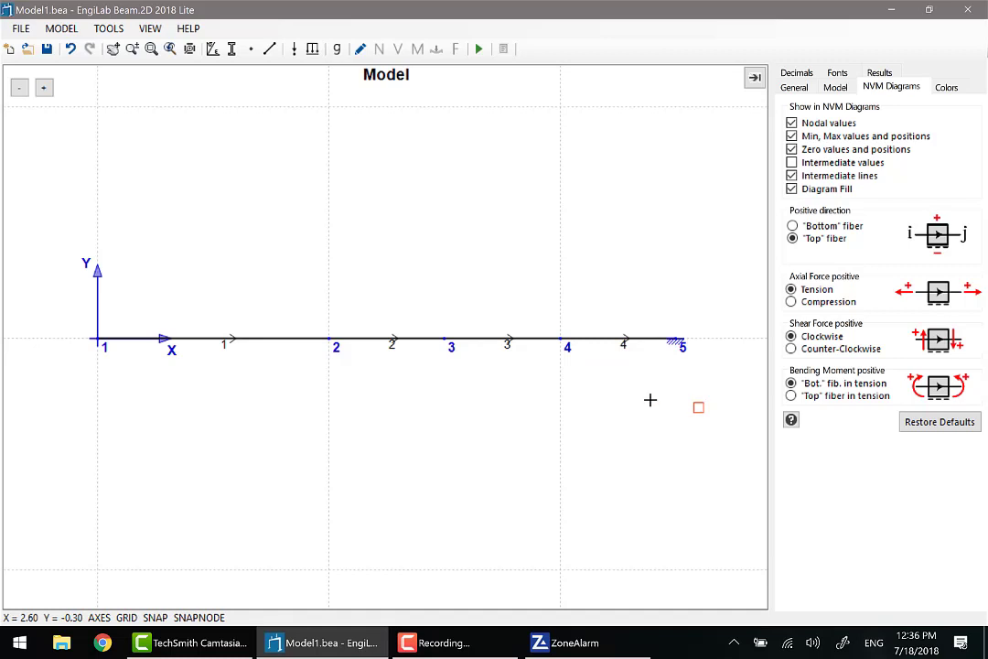
Add a nodal load on node 1 with a vertical force FY of 15
{"action": "right_click", "coordinate": [97, 338]}
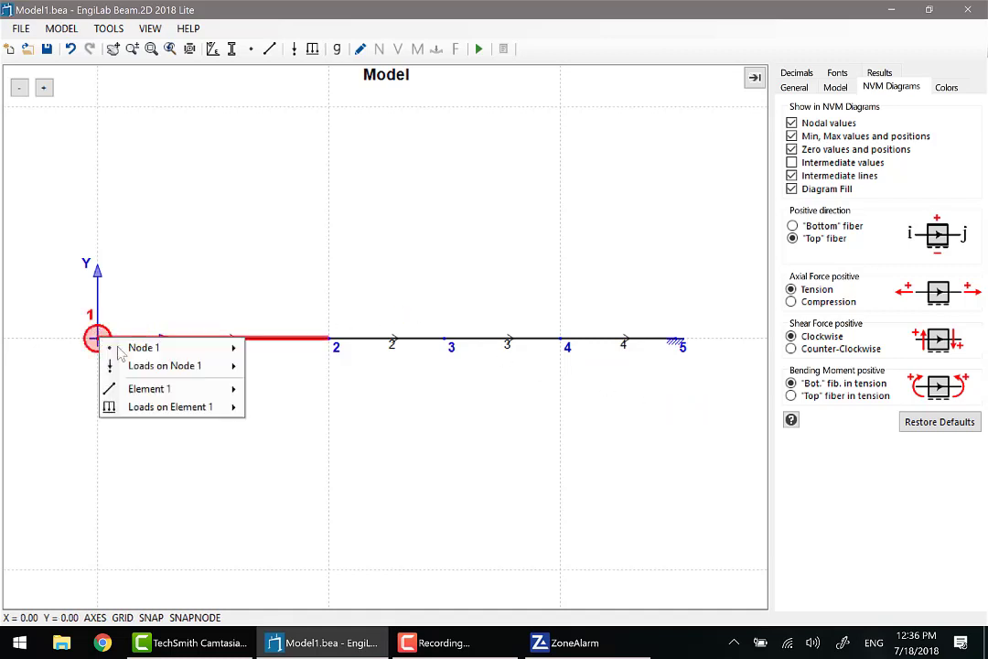
{"action": "left_click", "coordinate": [212, 364]}
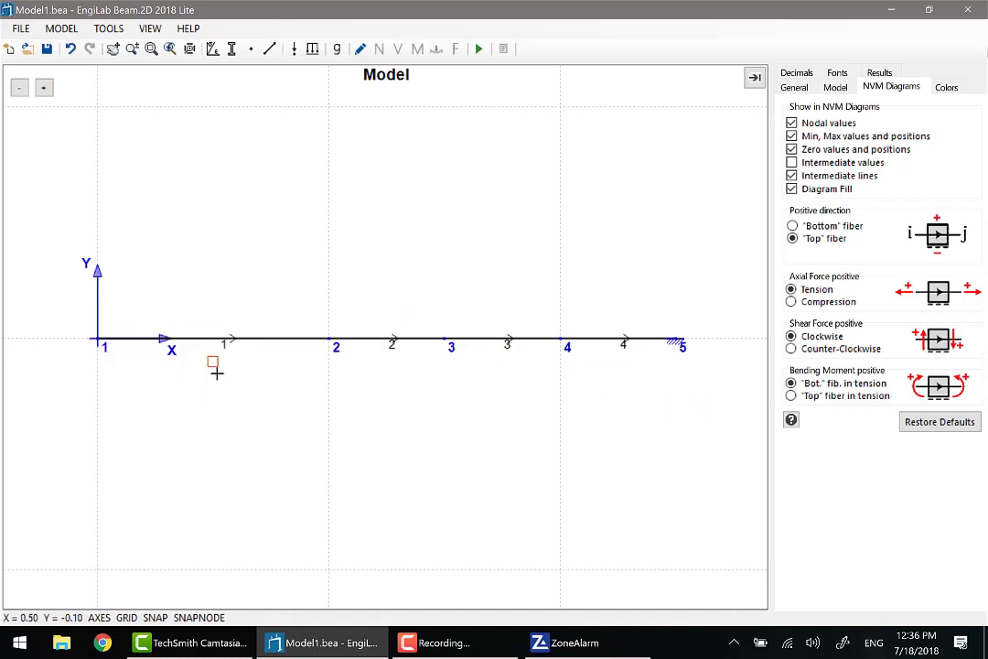
{"action": "right_click", "coordinate": [97, 339]}
{"action": "left_click", "coordinate": [256, 371]}
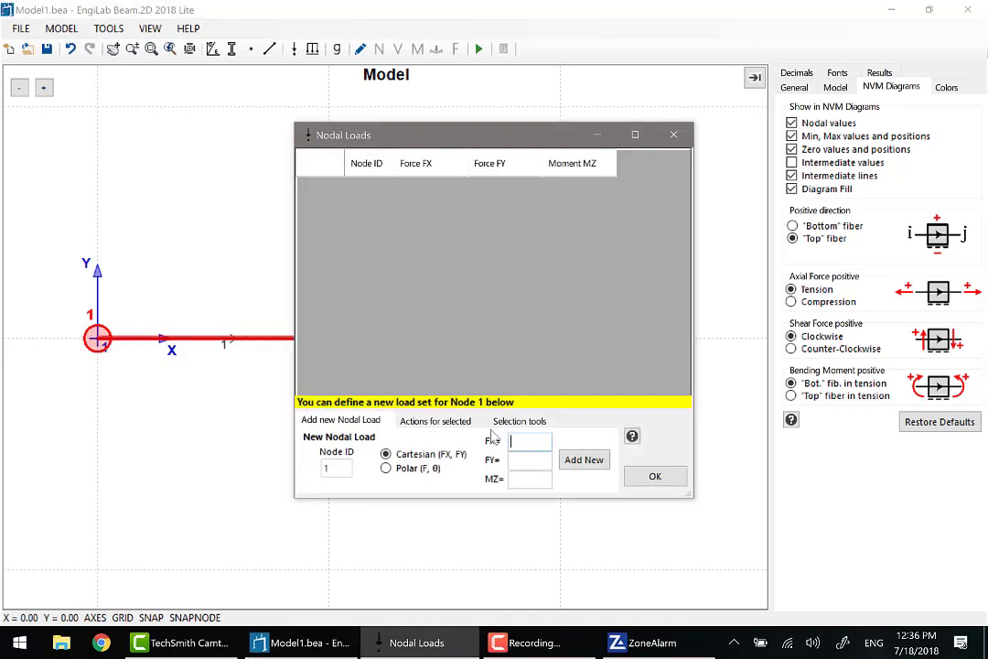
{"action": "left_click", "coordinate": [526, 454]}
{"action": "type", "text": "15"}
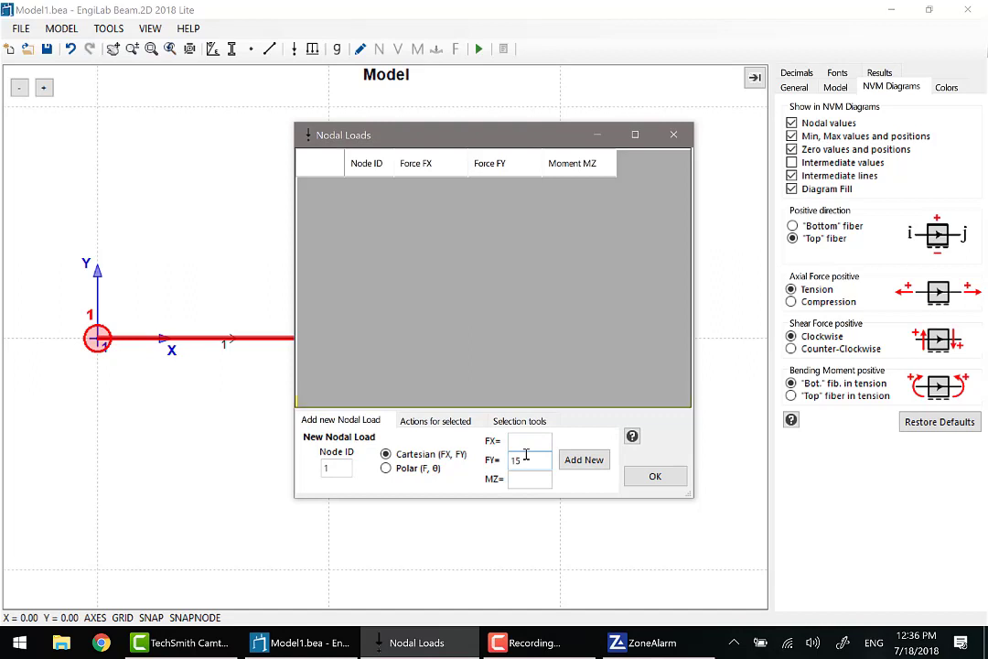
{"action": "left_click", "coordinate": [582, 460]}
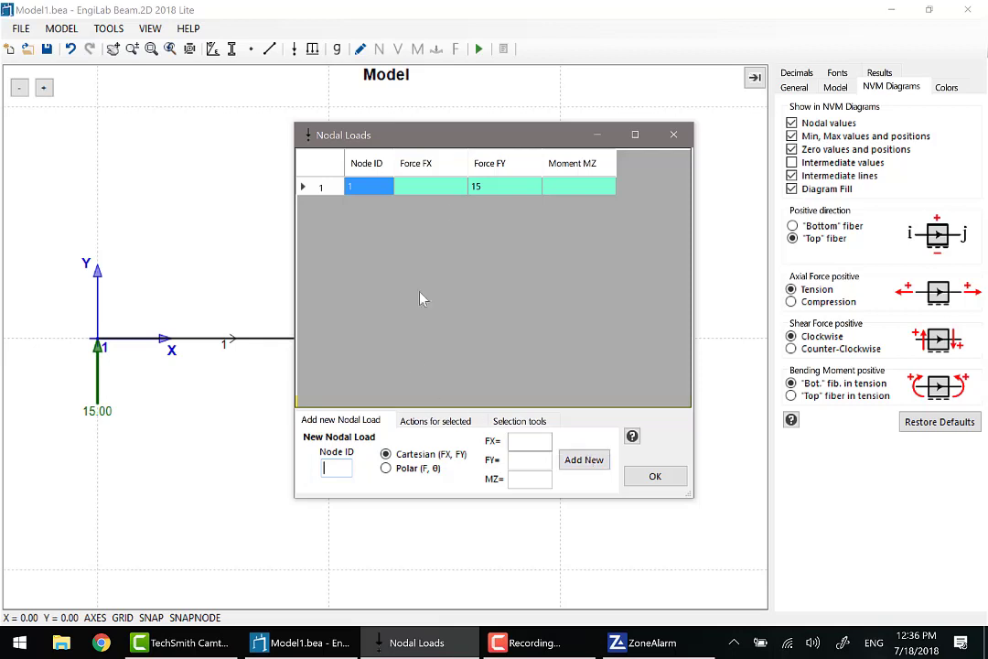
Add a nodal load on node 2 with a moment MZ of 10
{"action": "left_click_drag", "start_coordinate": [488, 128], "coordinate": [707, 177]}
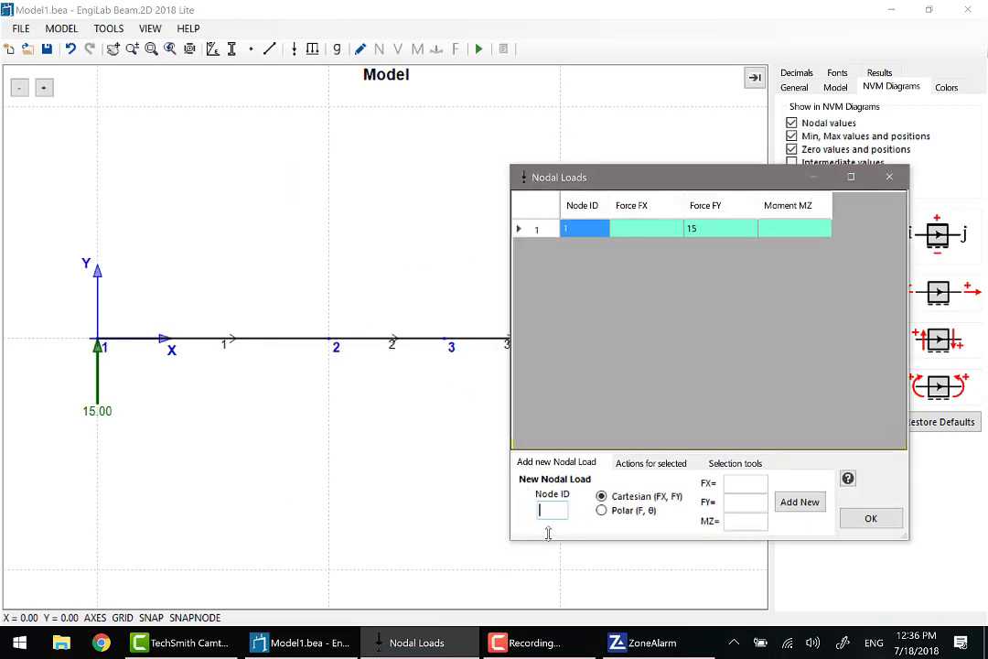
{"action": "type", "text": "2"}
{"action": "left_click", "coordinate": [748, 523]}
{"action": "type", "text": "10"}
{"action": "left_click", "coordinate": [803, 506]}
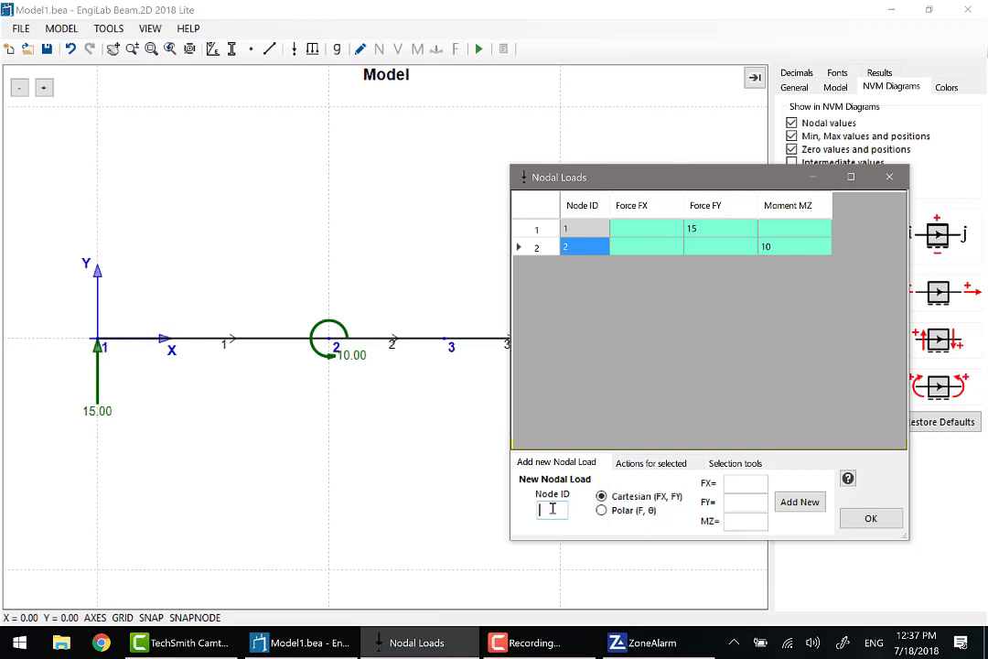
Add a nodal load on node 3 with a vertical force FY of -30
{"action": "type", "text": "3"}
{"action": "key", "text": "Tab"}
{"action": "key", "text": "Tab"}
{"action": "type", "text": "-30"}
{"action": "key", "text": "Tab"}
{"action": "key", "text": "Return"}
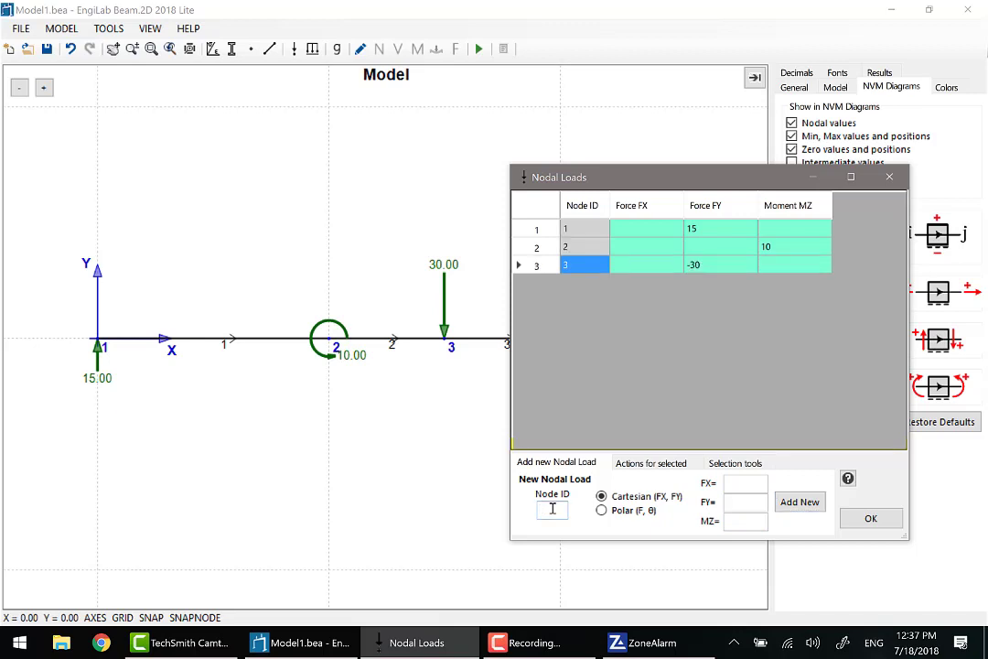
Add a nodal load on node 4 with a vertical force FY of -20 and finish the nodal load definitions
{"action": "type", "text": "4"}
{"action": "key", "text": "Tab"}
{"action": "key", "text": "Tab"}
{"action": "type", "text": "-20"}
{"action": "key", "text": "Tab"}
{"action": "key", "text": "Tab"}
{"action": "key", "text": "Return"}
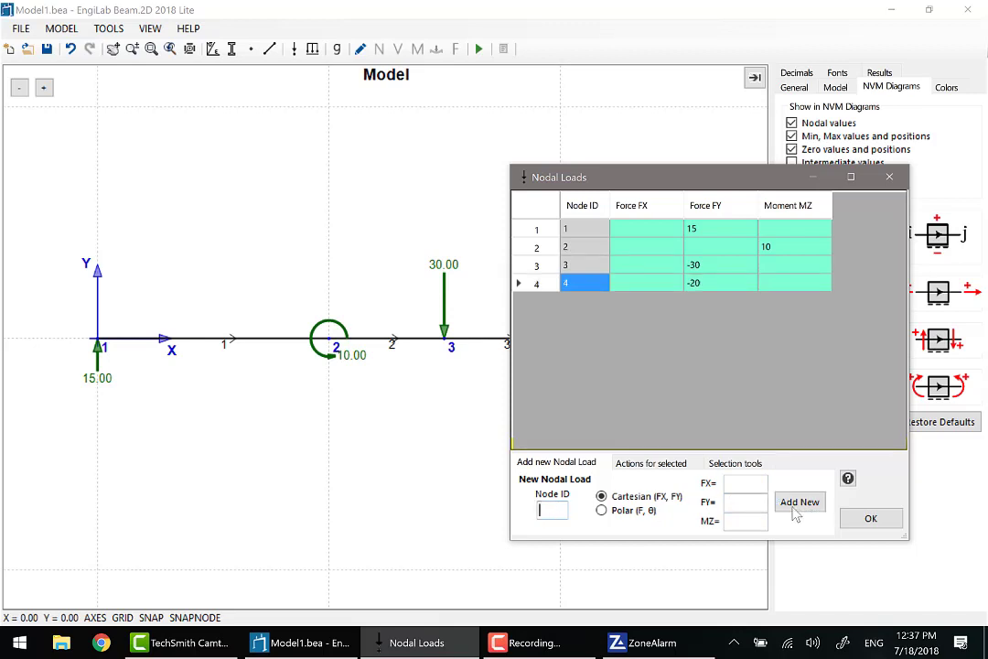
{"action": "left_click", "coordinate": [867, 519]}
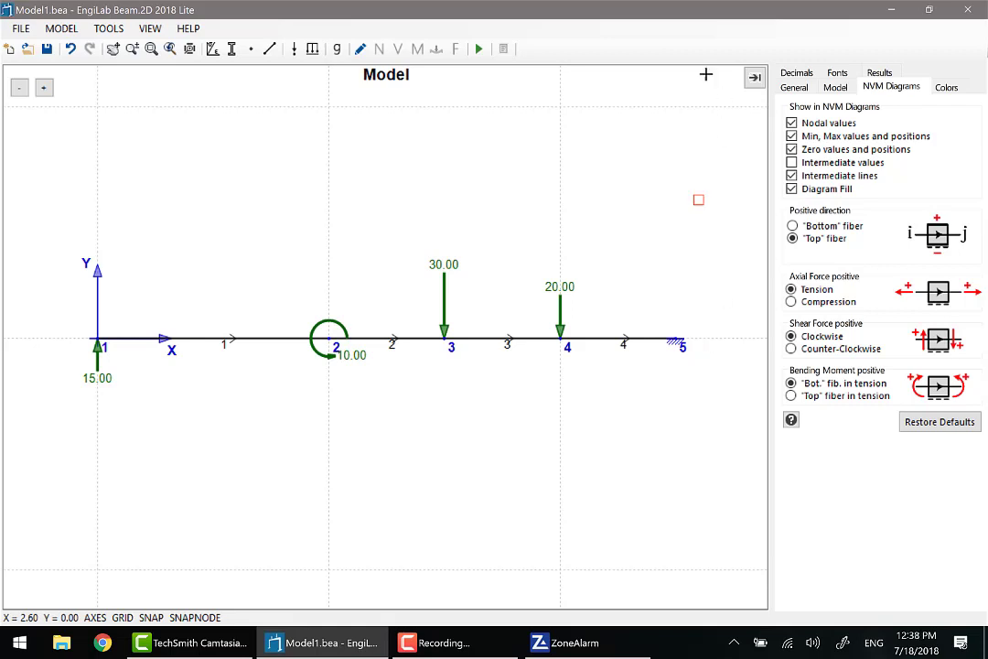
Run the analysis and display the axial force diagram and the full shear force diagram
{"action": "left_click", "coordinate": [481, 49]}
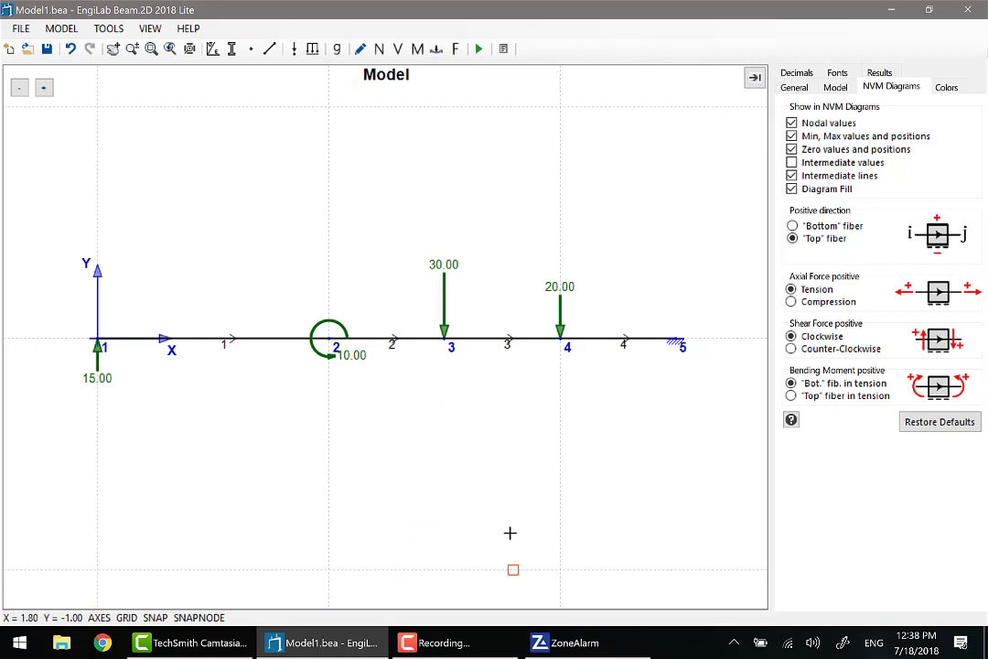
{"action": "left_click", "coordinate": [380, 49]}
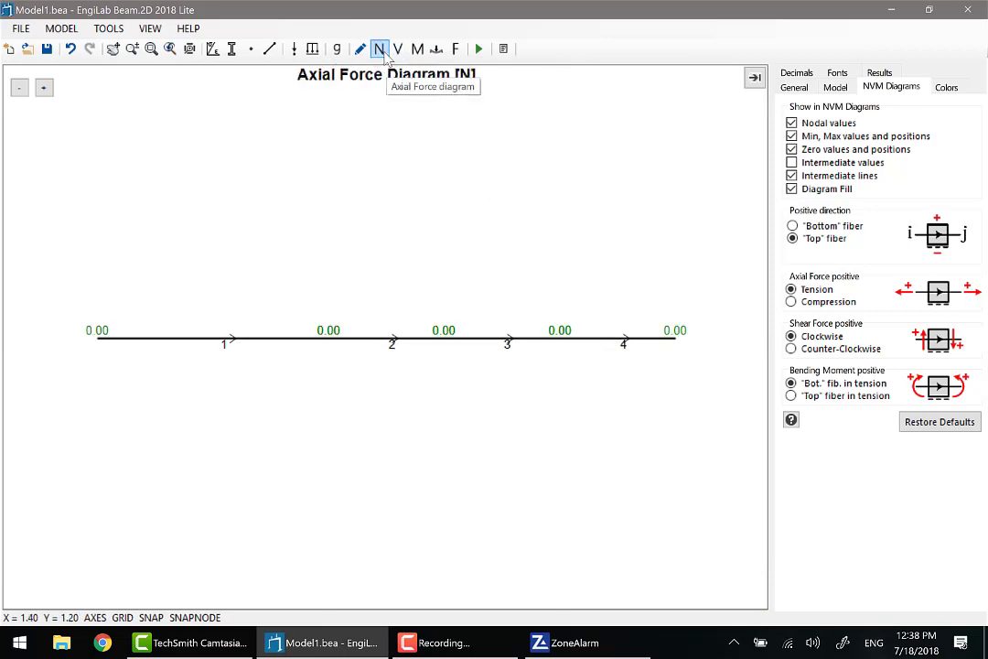
{"action": "left_click", "coordinate": [398, 50]}
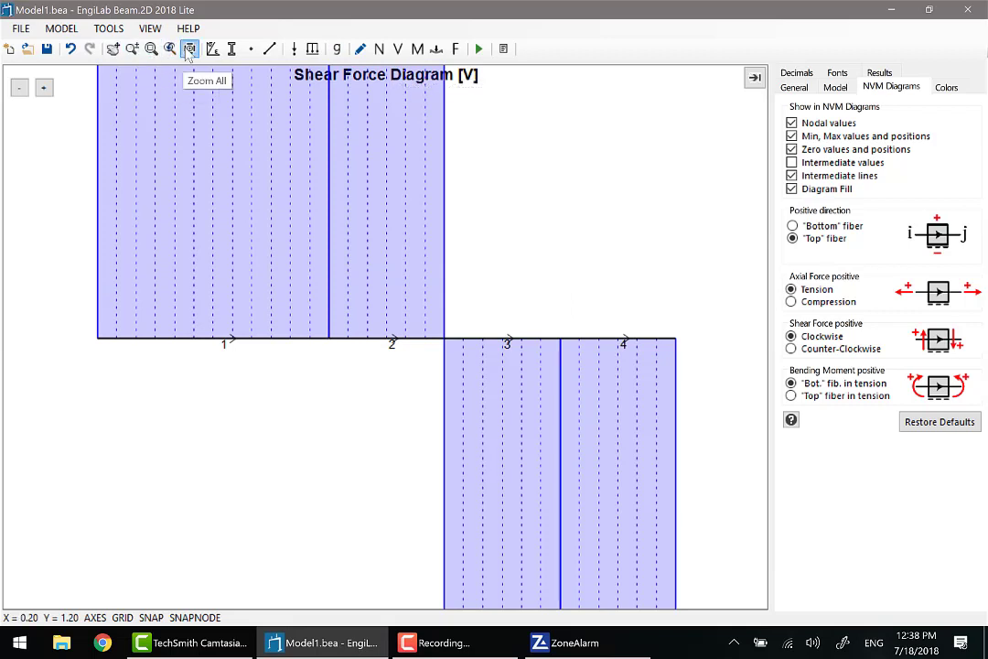
{"action": "left_click", "coordinate": [189, 49]}
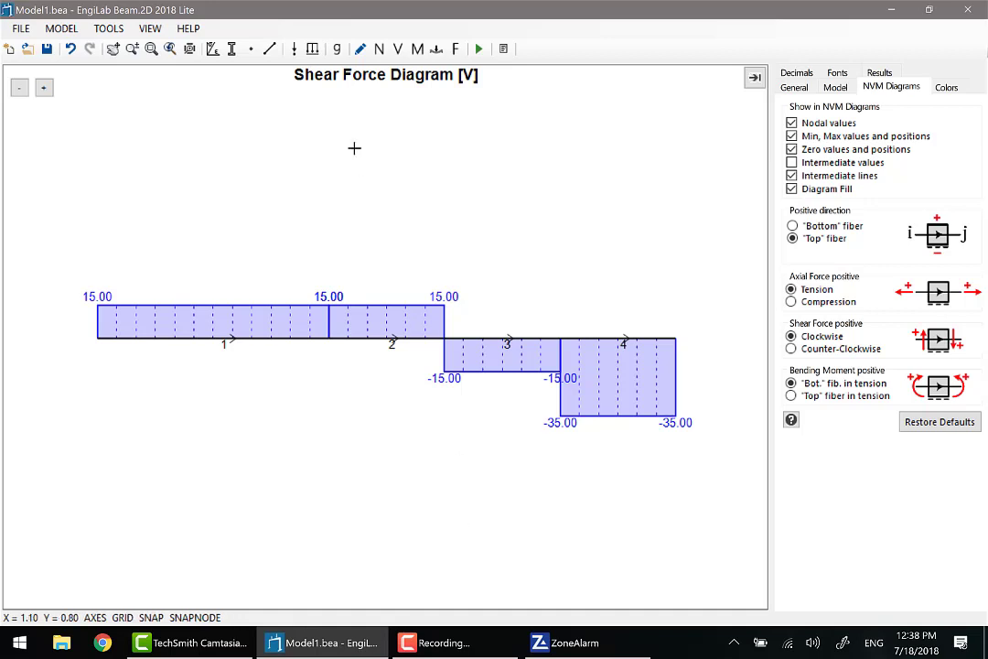
Display the bending moment diagram and examine where the moment crosses zero along element 4
{"action": "left_click", "coordinate": [417, 49]}
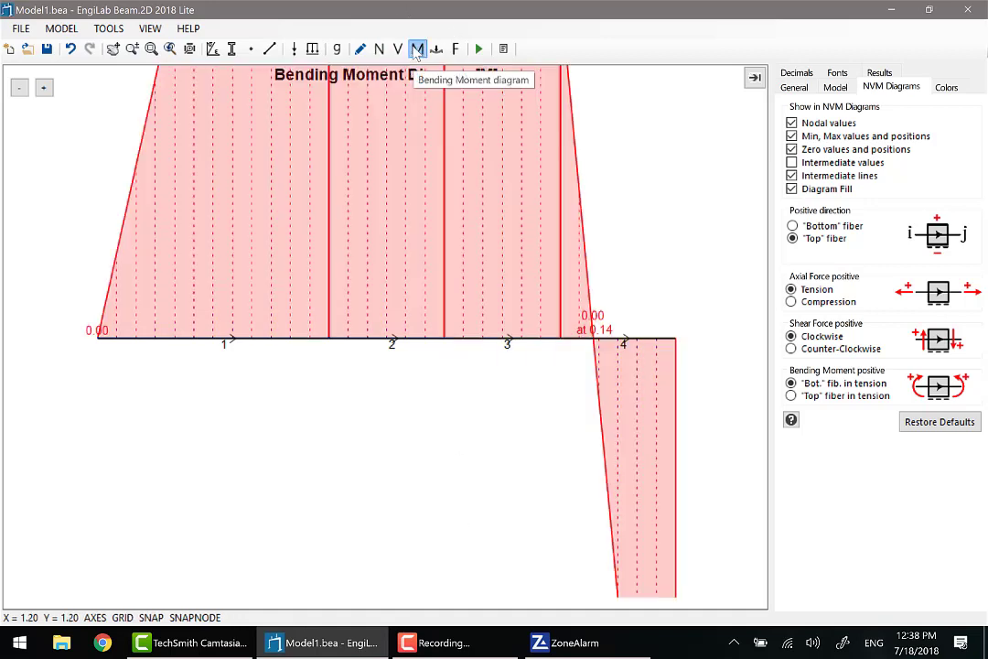
{"action": "left_click", "coordinate": [190, 48]}
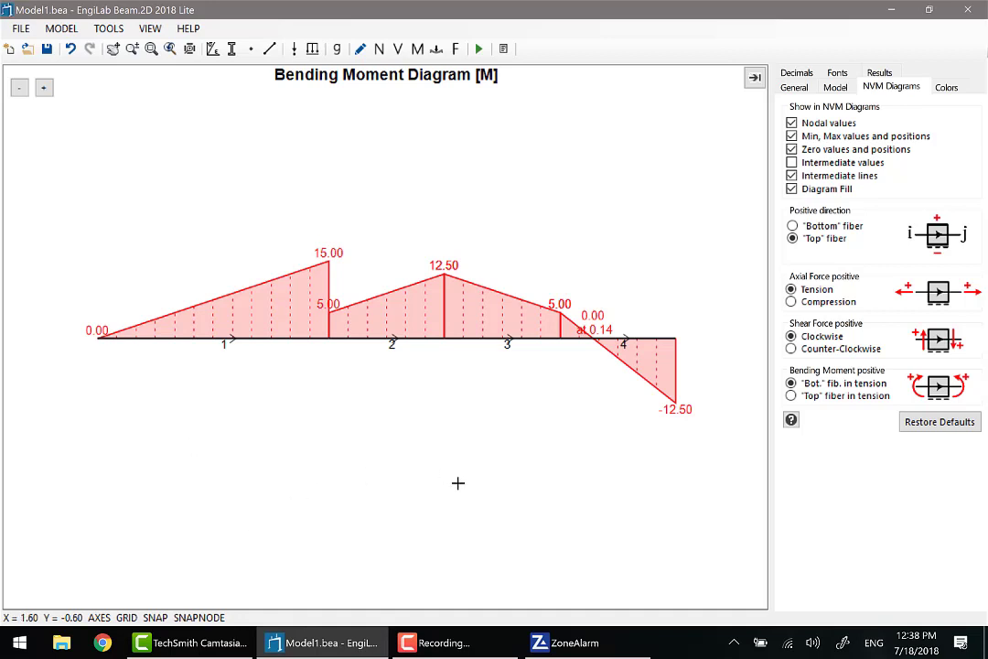
{"action": "mouse_move", "coordinate": [591, 338]}
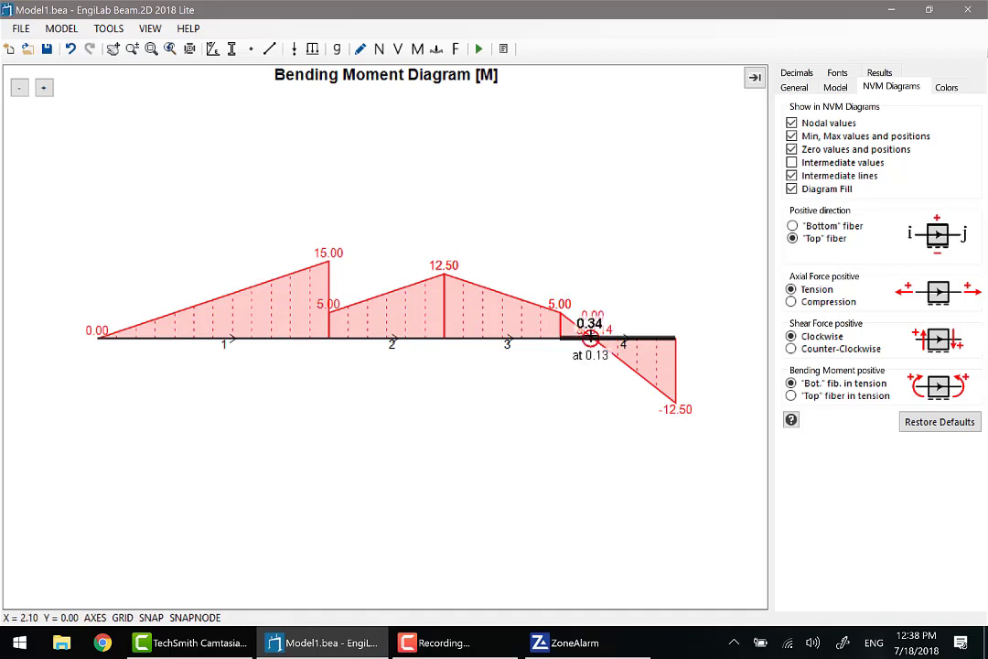
{"action": "scroll", "coordinate": [590, 338], "scroll_direction": "up", "scroll_amount": 5}
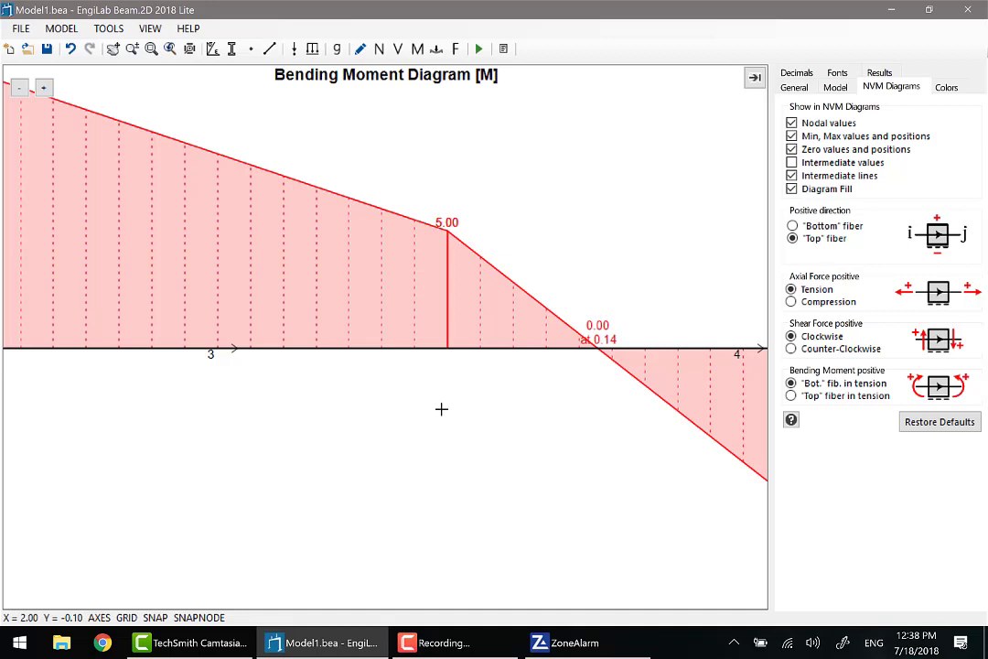
{"action": "scroll", "coordinate": [441, 409], "scroll_direction": "down", "scroll_amount": 2}
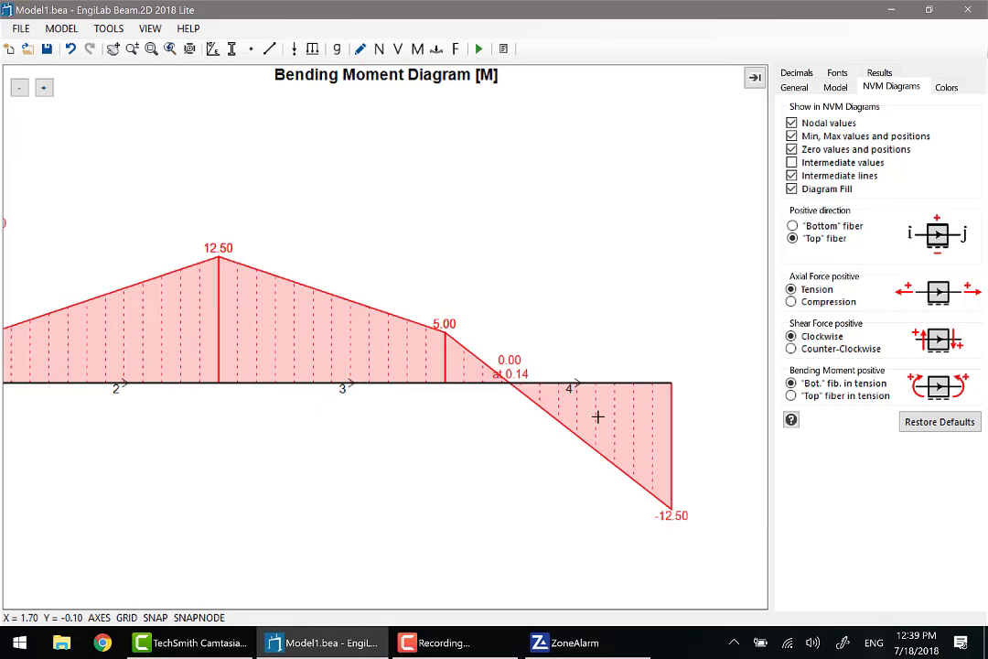
{"action": "scroll", "coordinate": [583, 408], "scroll_direction": "up", "scroll_amount": 2}
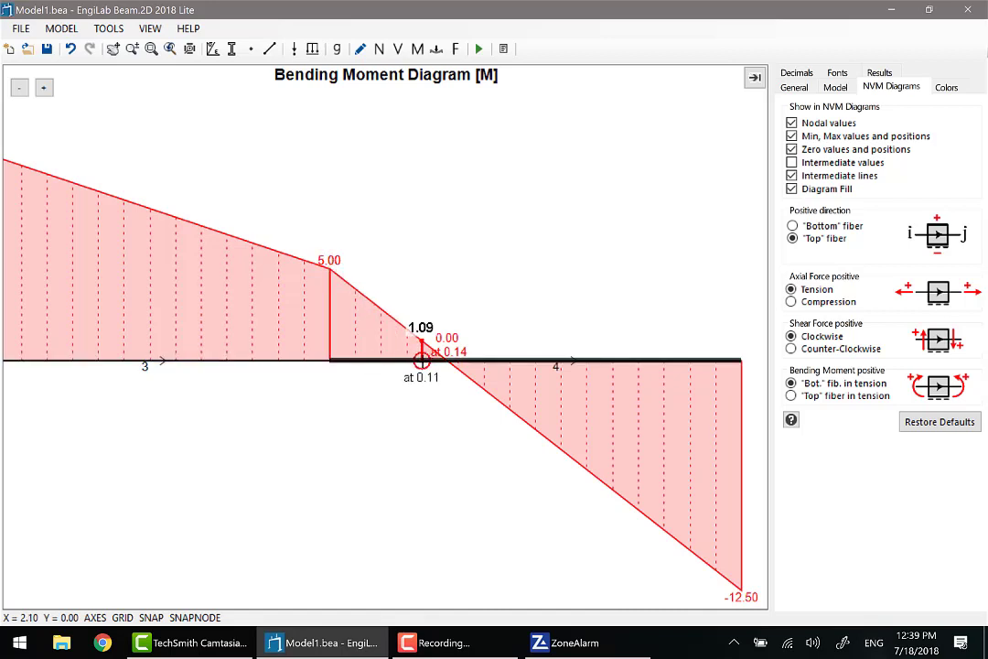
Fit the whole bending moment diagram in view and examine the moments along all four elements
{"action": "scroll", "coordinate": [546, 387], "scroll_direction": "down", "scroll_amount": 1}
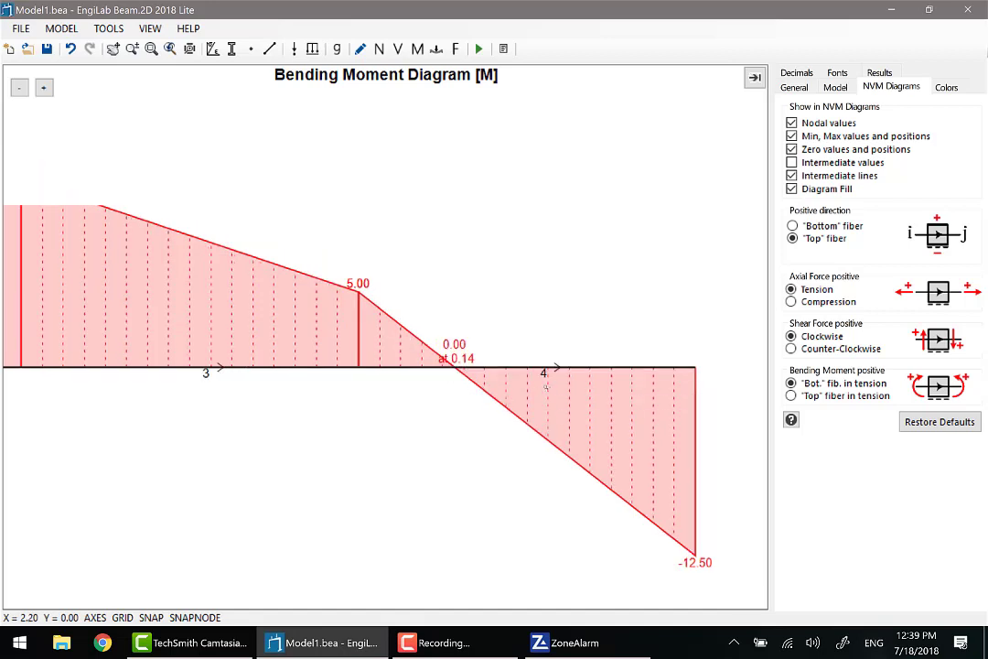
{"action": "scroll", "coordinate": [545, 387], "scroll_direction": "down", "scroll_amount": 3}
{"action": "scroll", "coordinate": [549, 389], "scroll_direction": "up", "scroll_amount": 1}
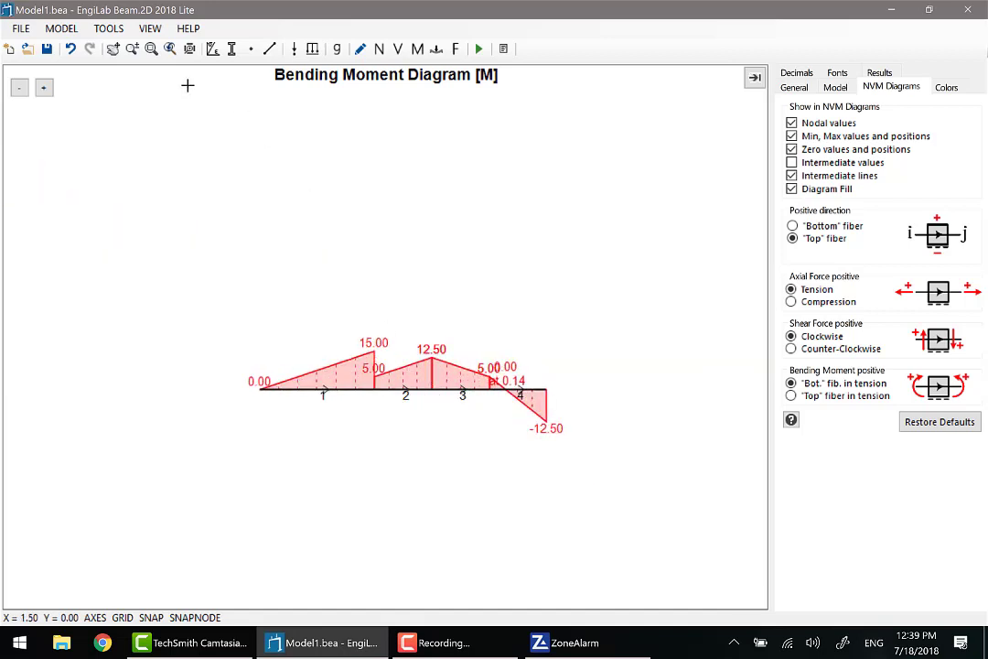
{"action": "left_click", "coordinate": [189, 49]}
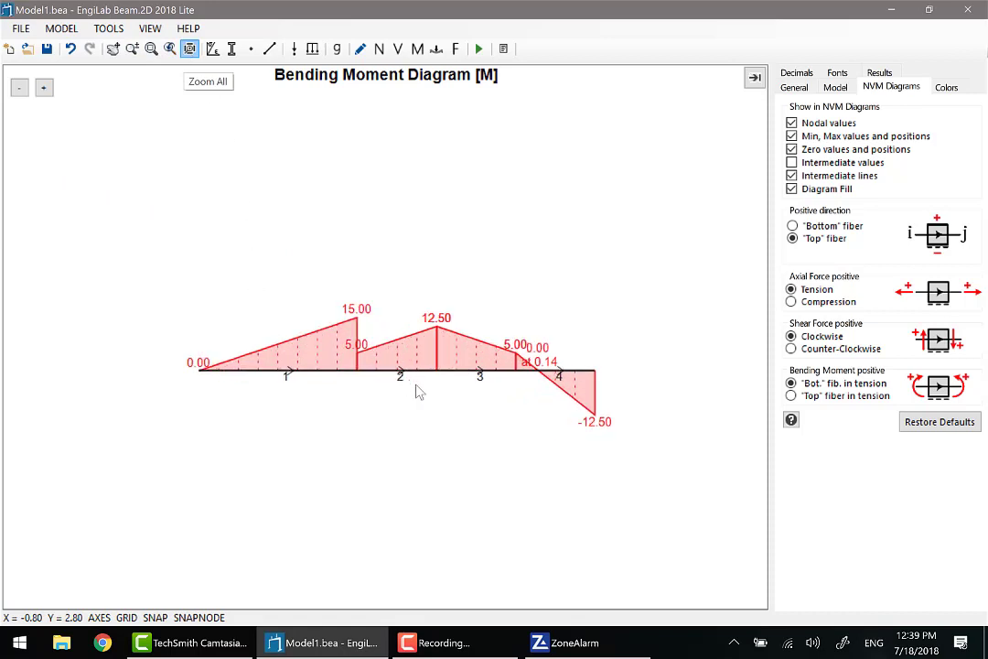
{"action": "scroll", "coordinate": [448, 431], "scroll_direction": "up", "scroll_amount": 2}
{"action": "mouse_move", "coordinate": [104, 337]}
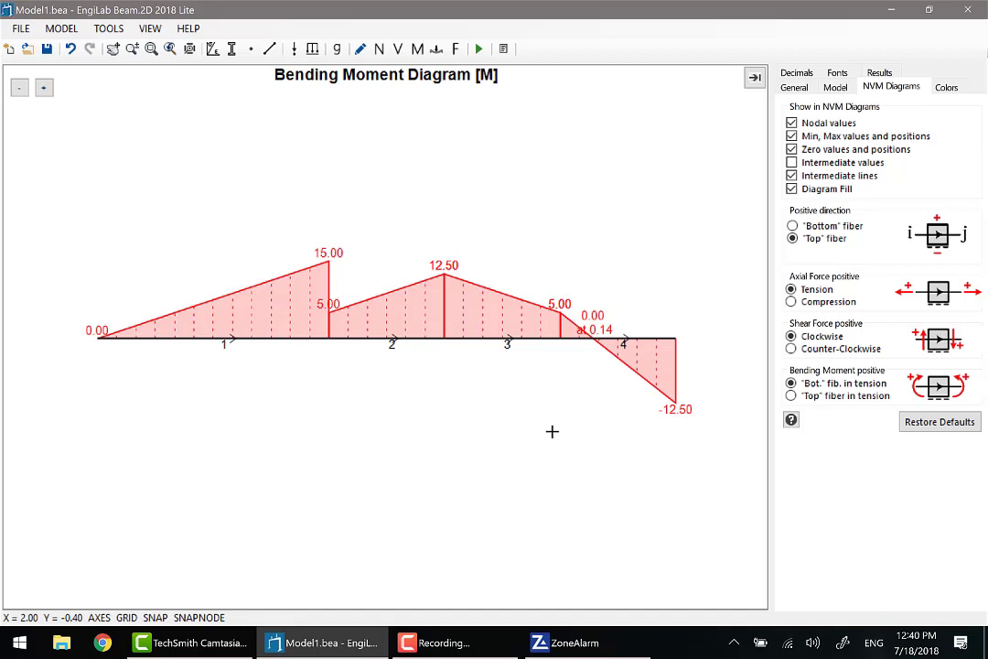
Leave the bending moment diagram and display the beam model with its loads and supports
{"action": "left_click", "coordinate": [47, 49]}
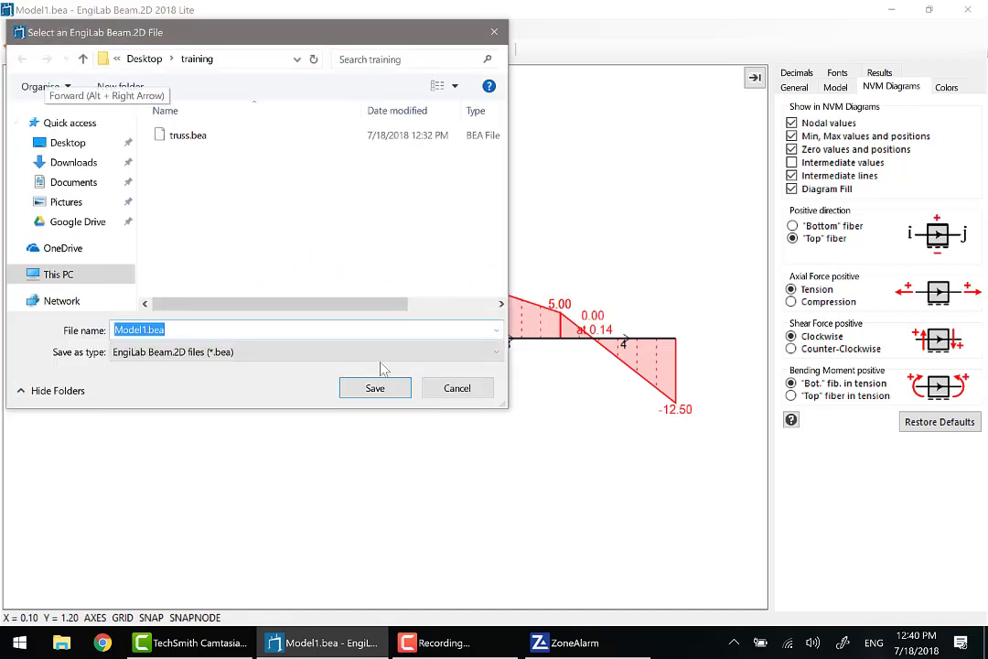
{"action": "key", "text": "Return"}
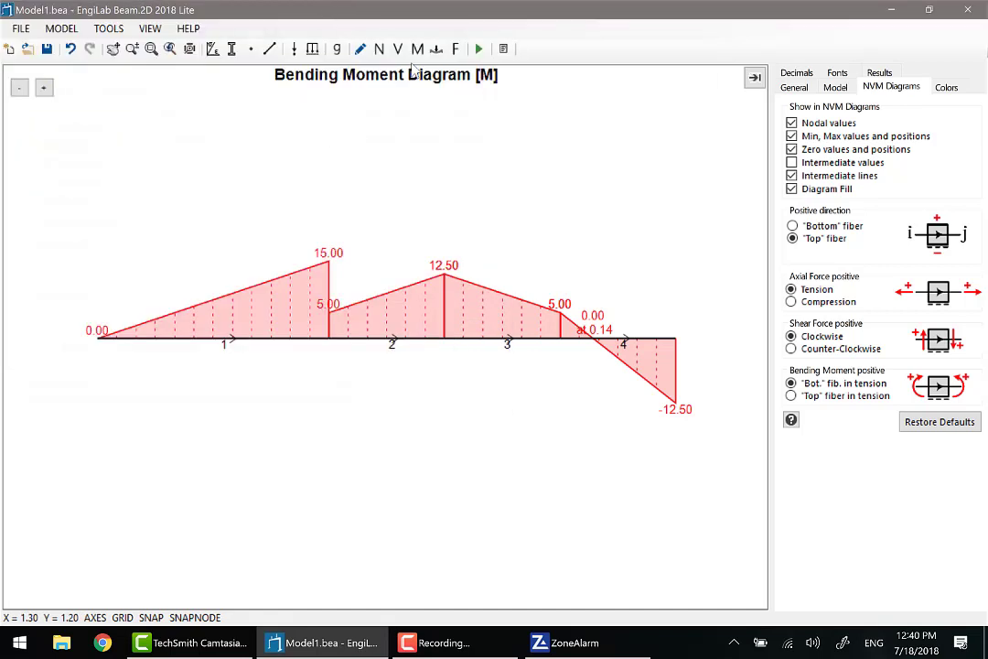
{"action": "left_click", "coordinate": [360, 50]}
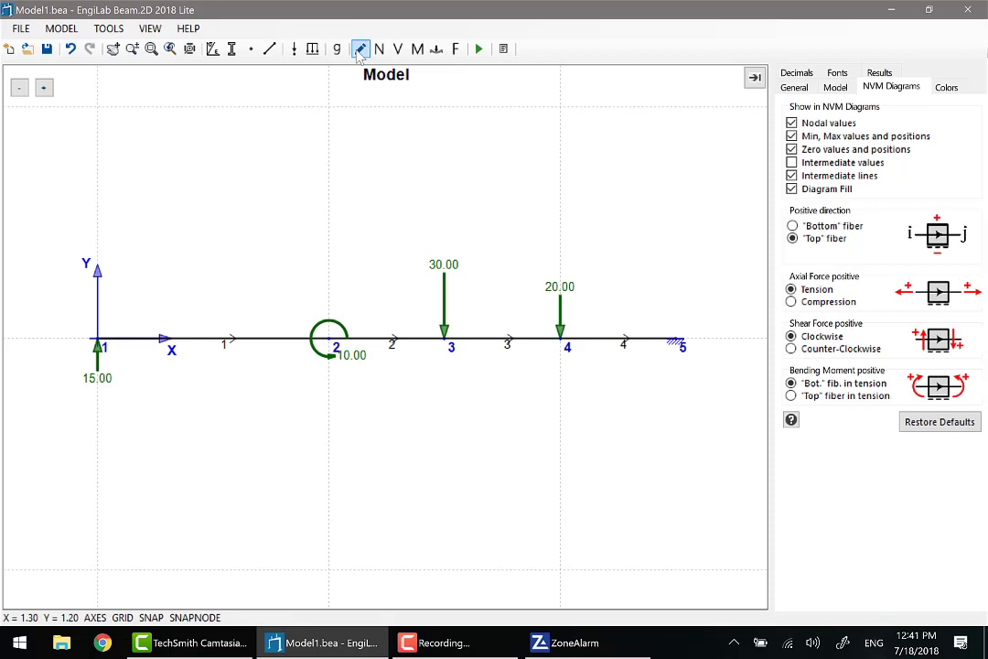
Open the full report of the analysis results and exclude the displacements, forces and reactions from it
{"action": "left_click", "coordinate": [504, 51]}
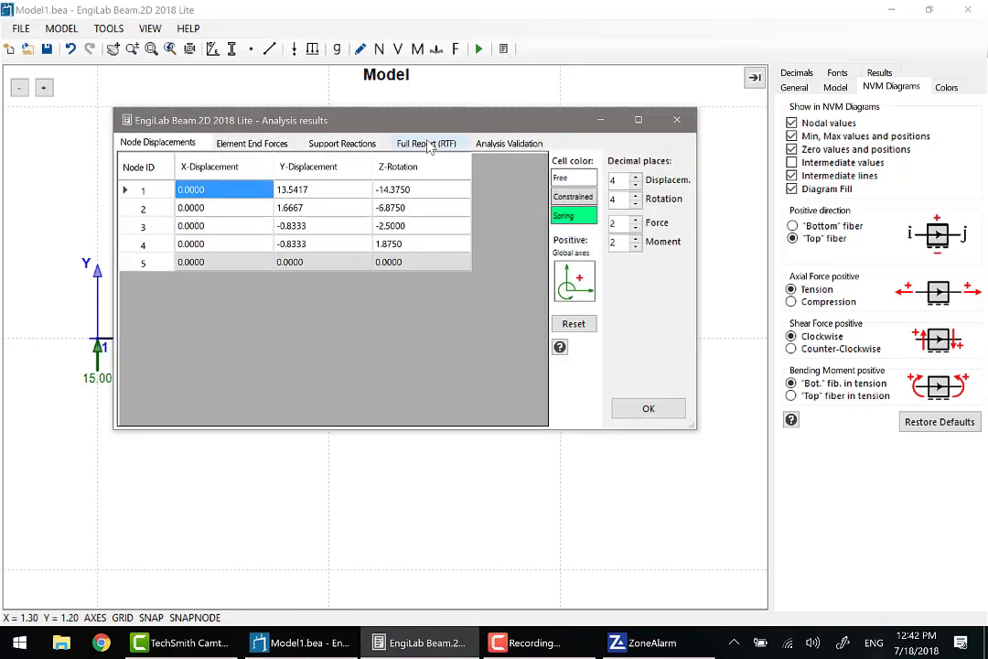
{"action": "left_click", "coordinate": [426, 144]}
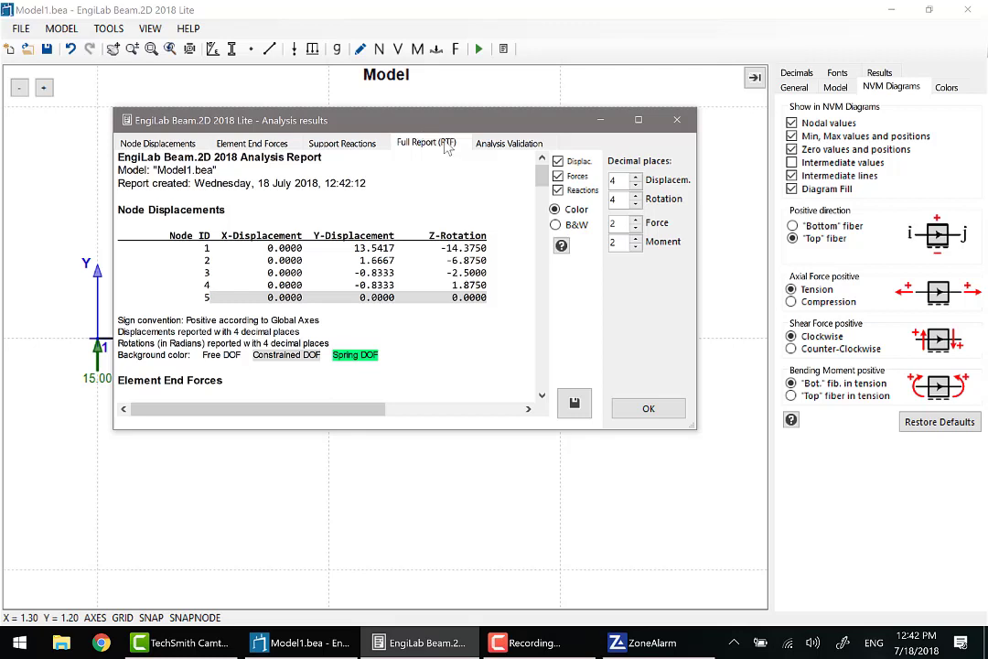
{"action": "left_click", "coordinate": [558, 162]}
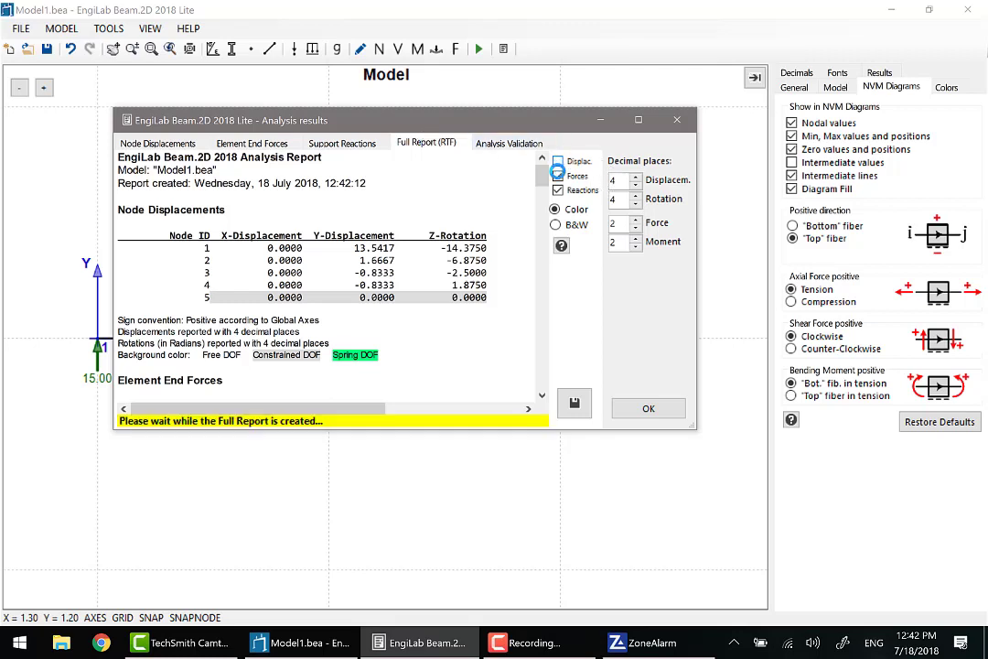
{"action": "left_click", "coordinate": [558, 177]}
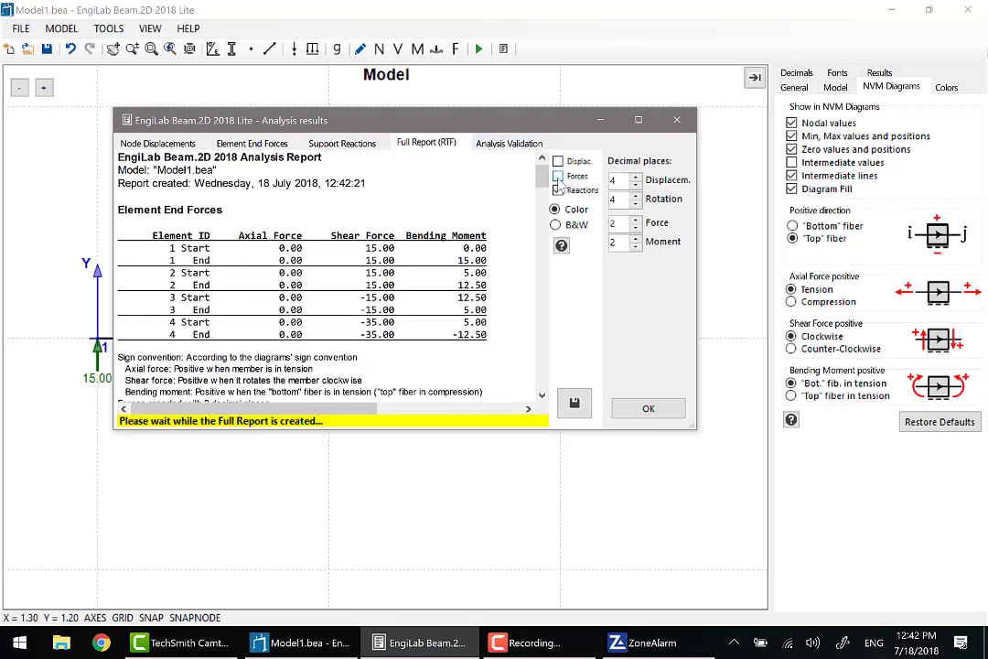
{"action": "left_click", "coordinate": [558, 189]}
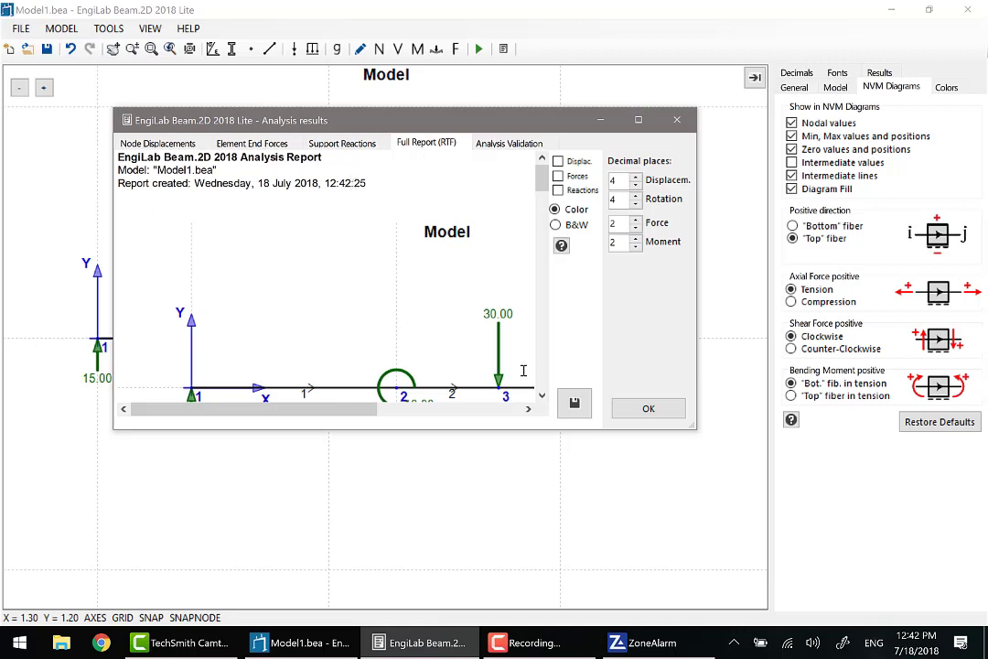
Save the full report as an RTF file named beam1 in the training folder and close the analysis results
{"action": "left_click", "coordinate": [575, 405]}
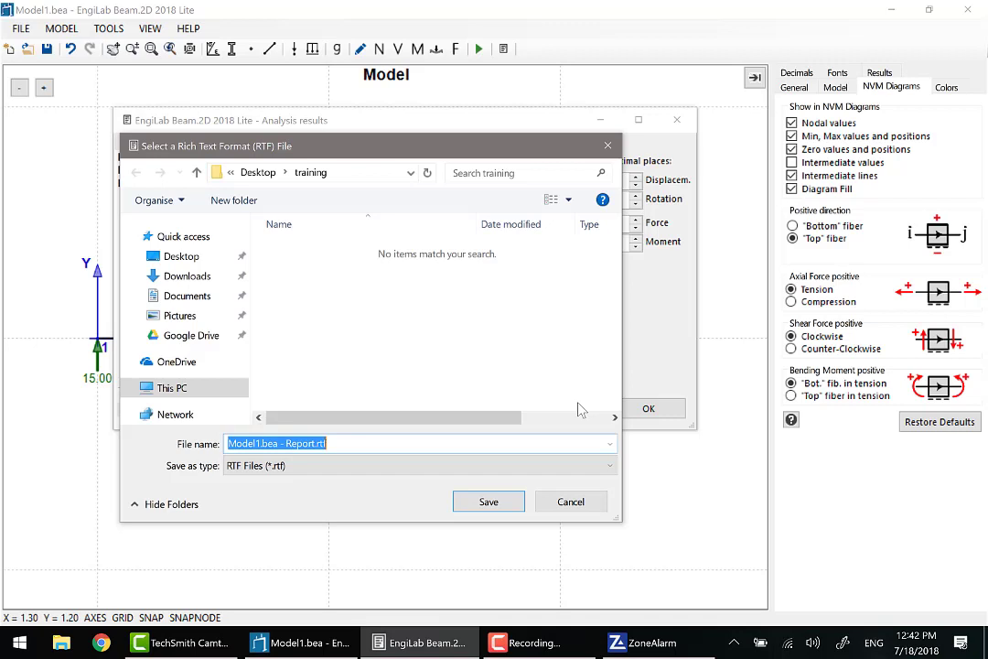
{"action": "type", "text": "beam1"}
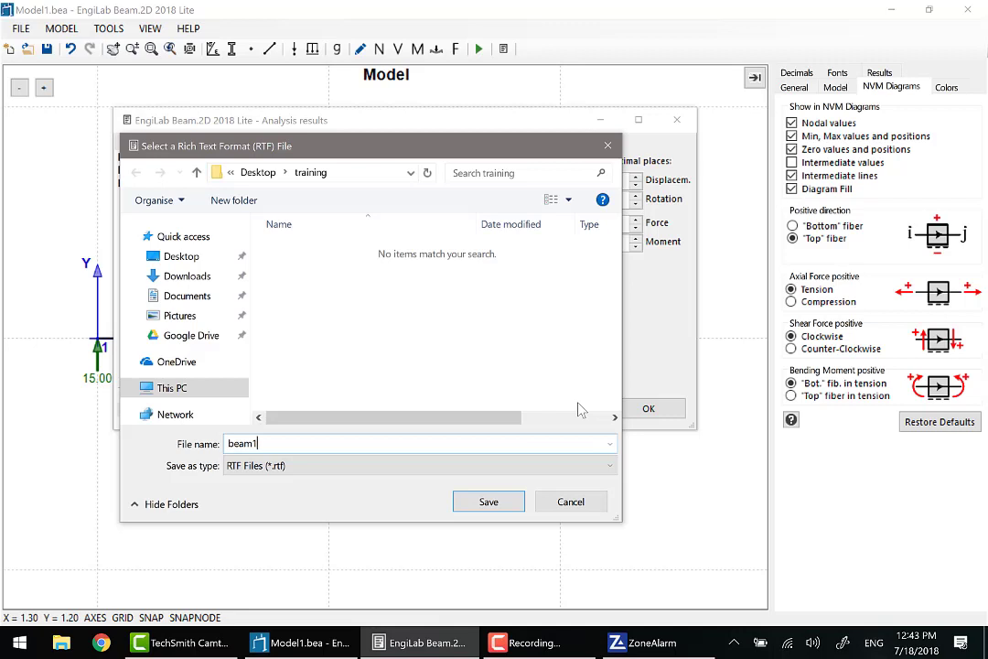
{"action": "key", "text": "Return"}
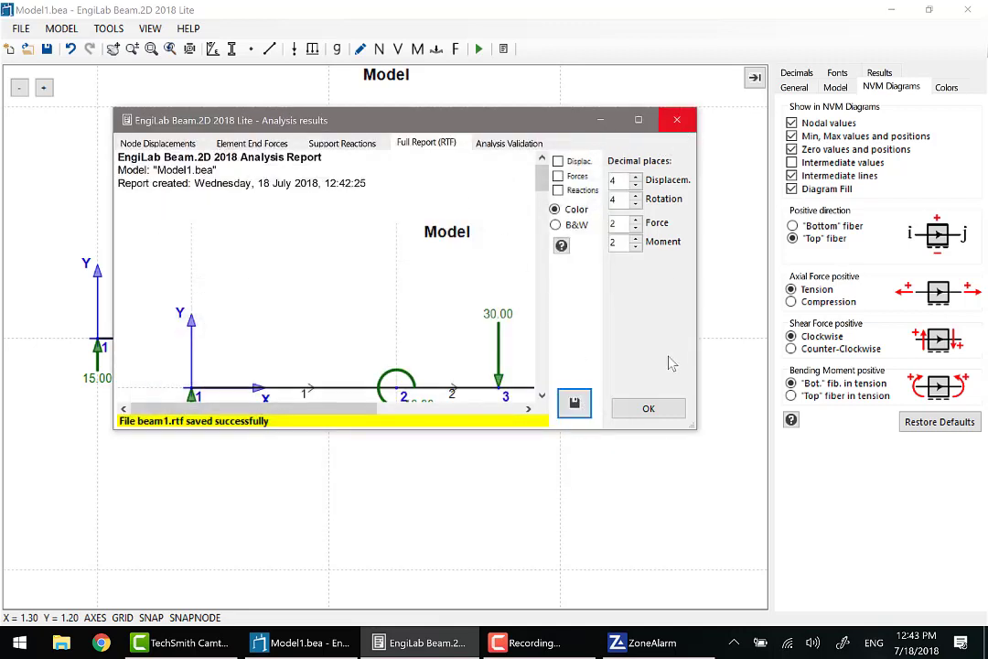
{"action": "left_click", "coordinate": [661, 413]}
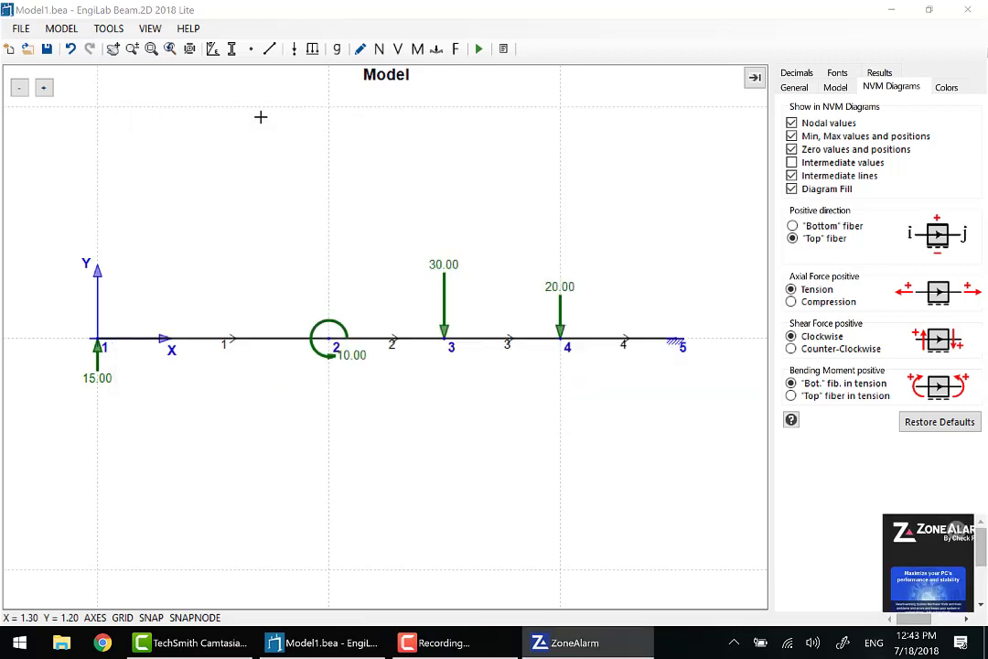
Save the beam model as beam1 in the training folder
{"action": "left_click", "coordinate": [46, 48]}
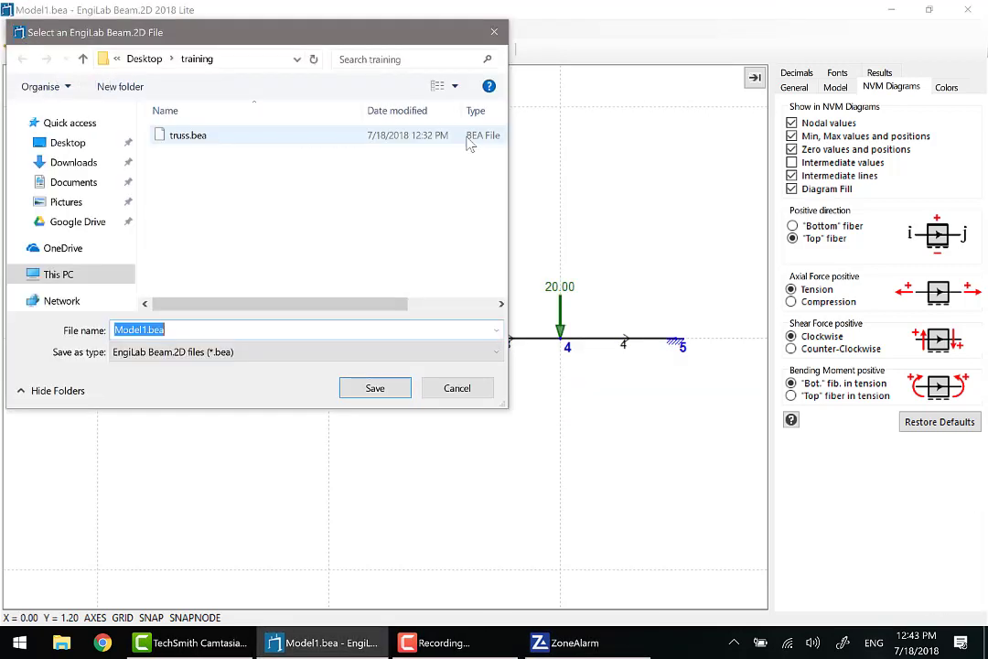
{"action": "type", "text": "beam"}
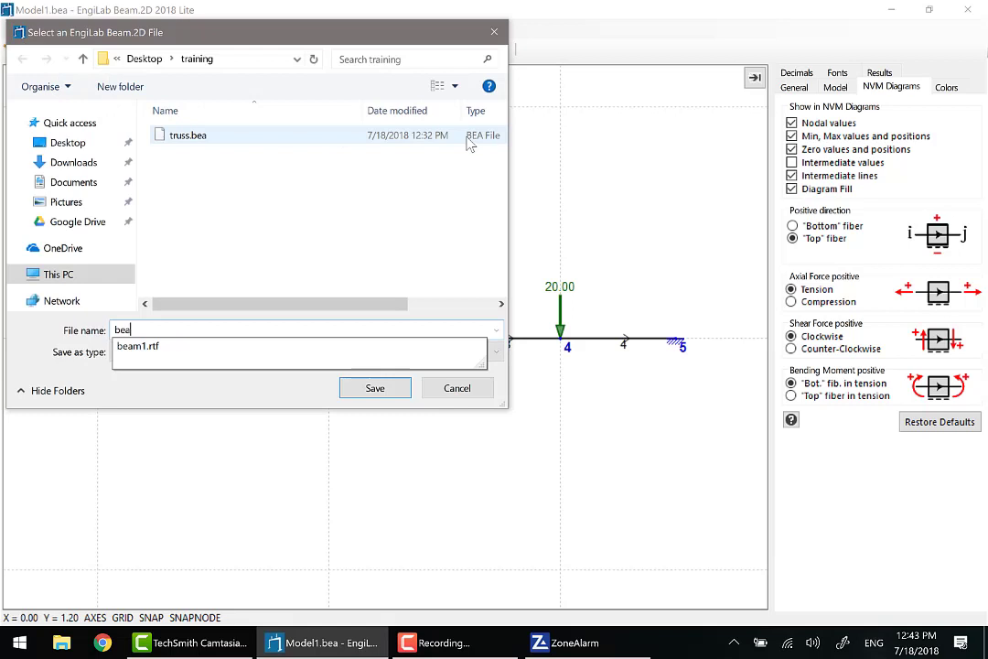
{"action": "type", "text": "1"}
{"action": "key", "text": "Return"}
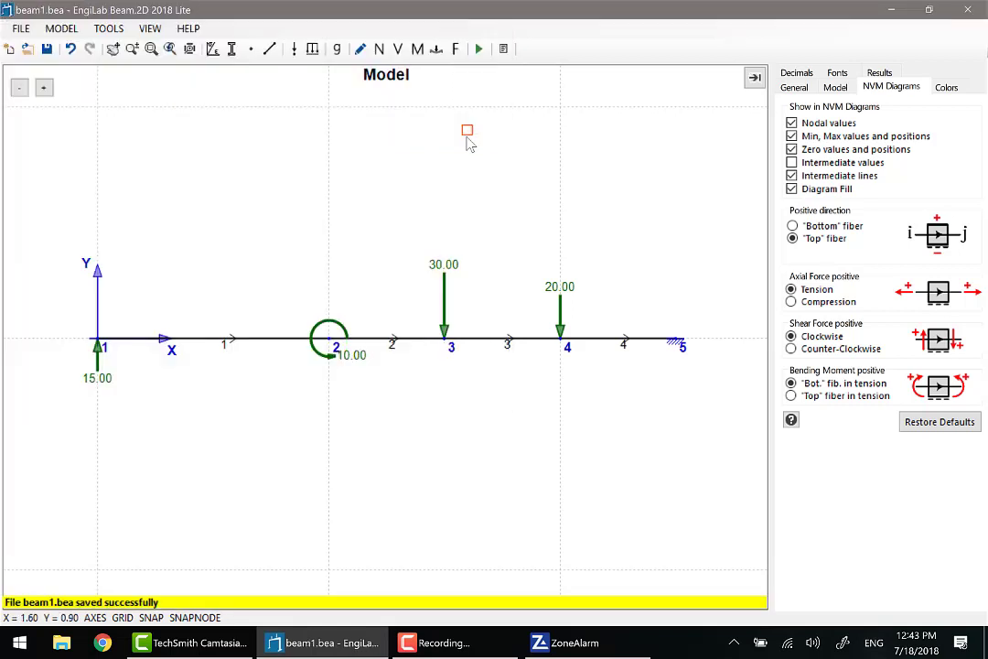
Switch to the desktop and open the training folder in a maximized window
{"action": "key", "text": "super+d"}
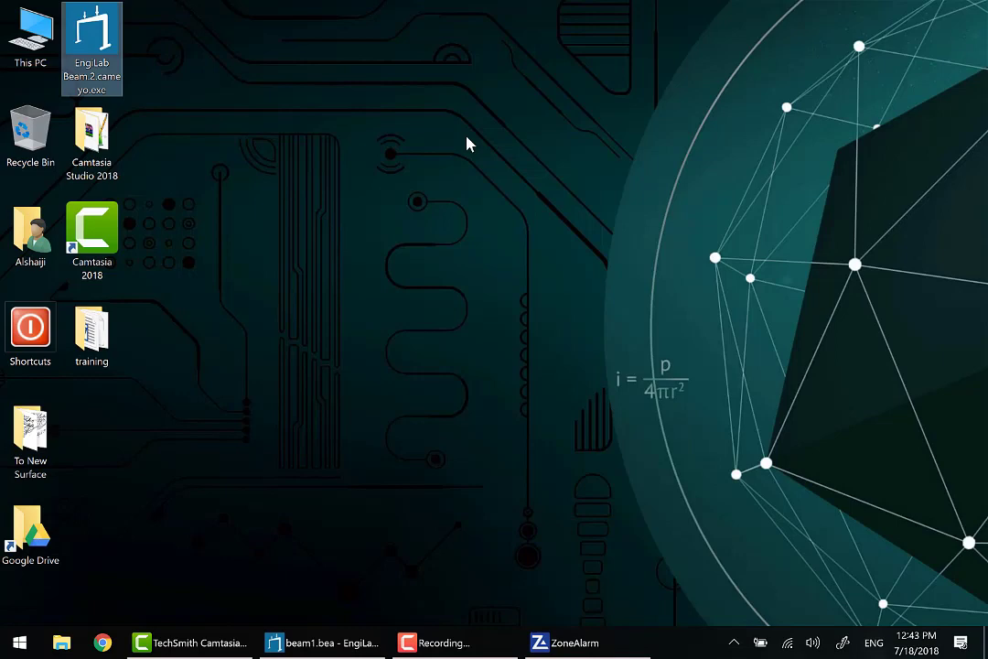
{"action": "left_click", "coordinate": [99, 337]}
{"action": "double_click", "coordinate": [101, 339]}
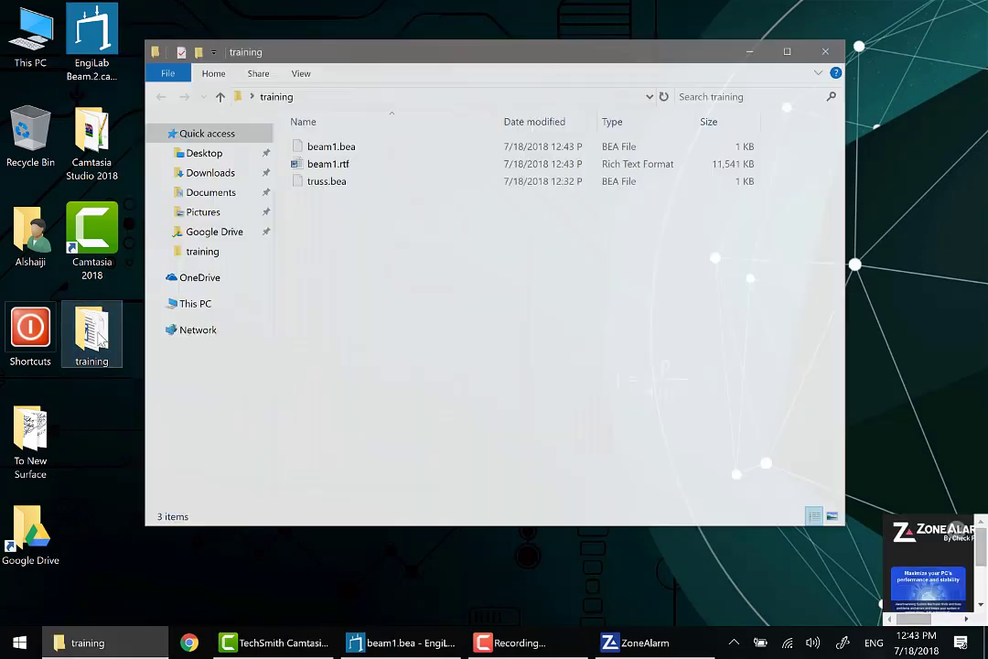
{"action": "left_click", "coordinate": [790, 51]}
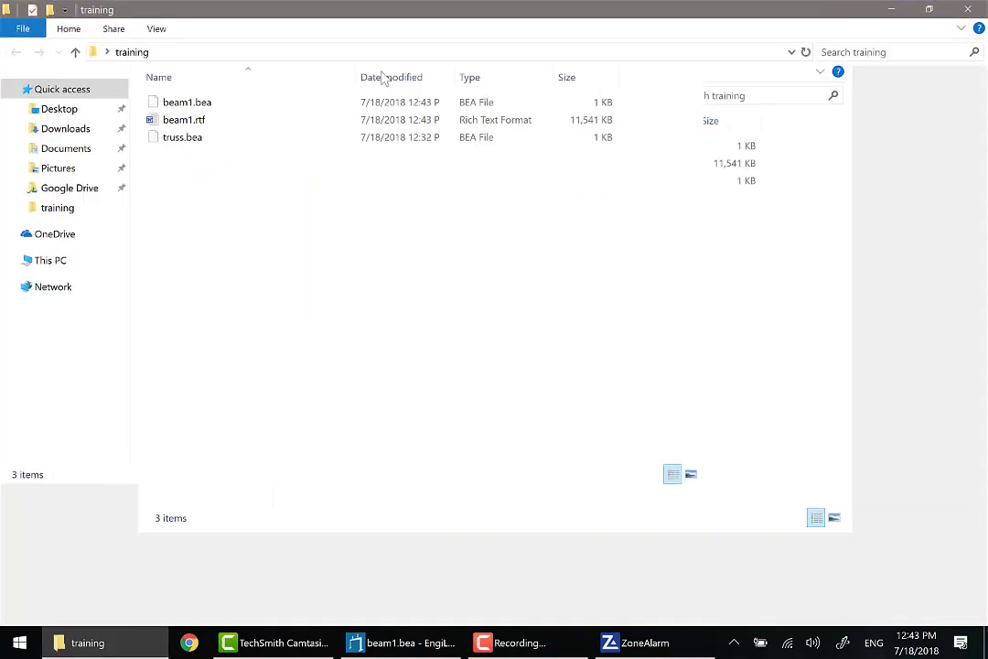
Open the beam1.rtf report in Word and dismiss the Office activation notice
{"action": "left_click", "coordinate": [222, 121]}
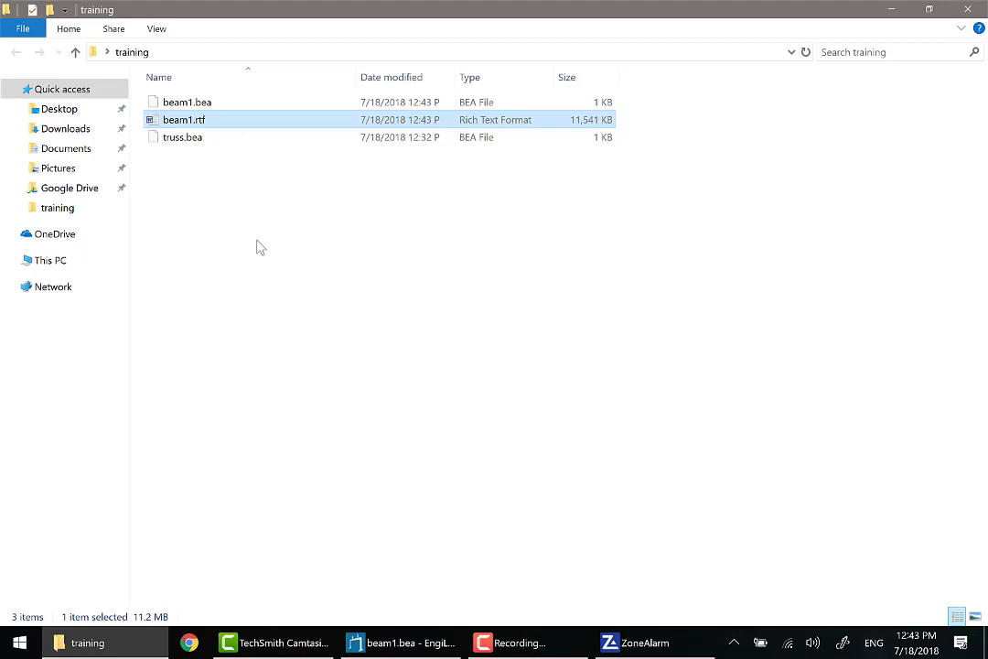
{"action": "key", "text": "Down"}
{"action": "key", "text": "Up"}
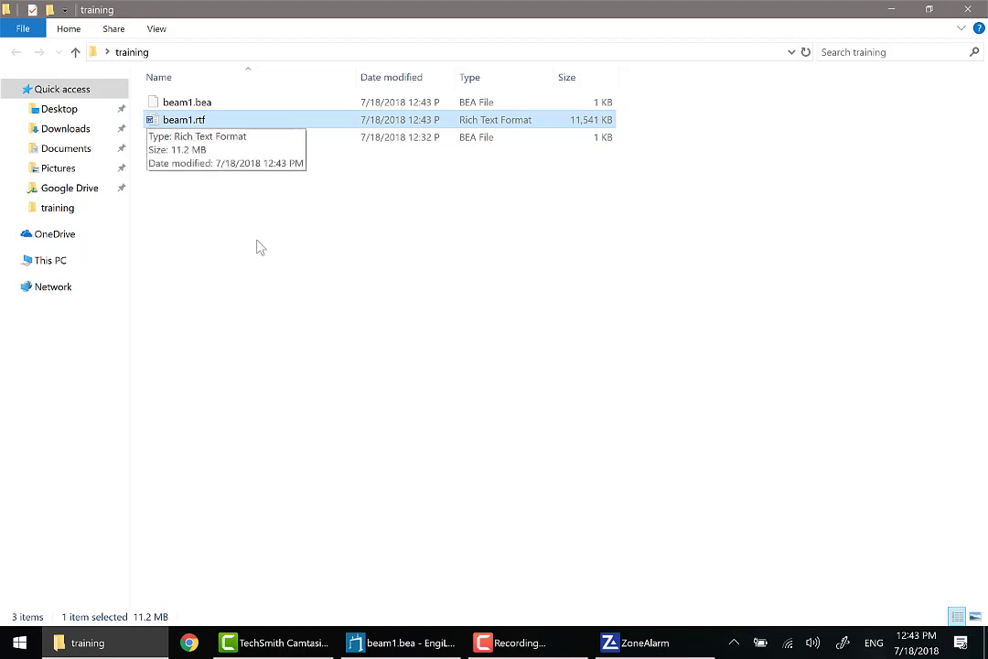
{"action": "key", "text": "Return"}
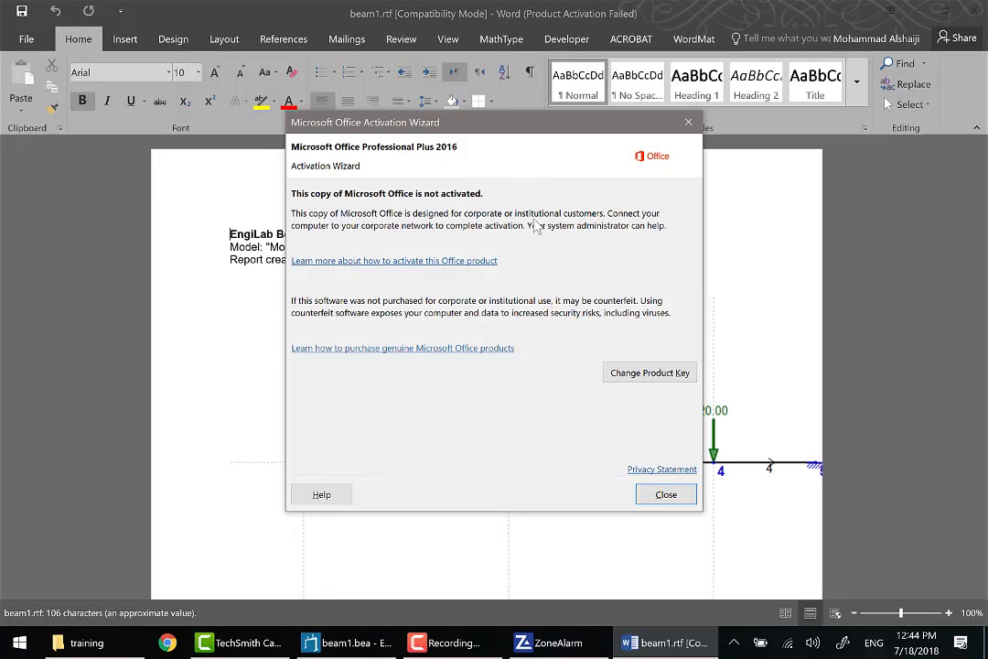
{"action": "left_click", "coordinate": [667, 495]}
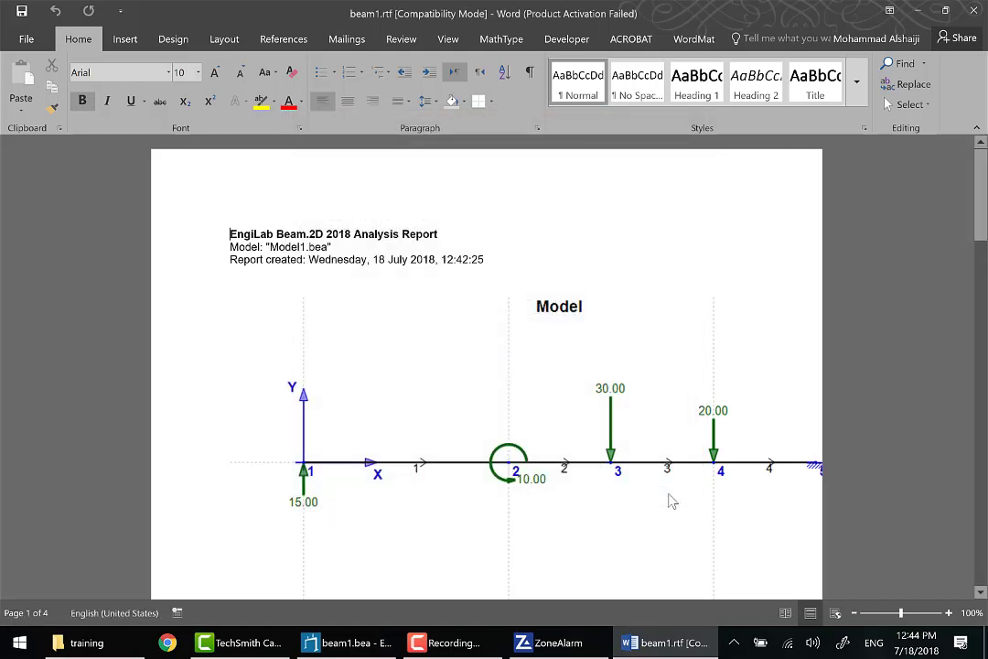
Apply Narrow margins to the report and change its paper size to a slightly narrower format
{"action": "left_click", "coordinate": [655, 430]}
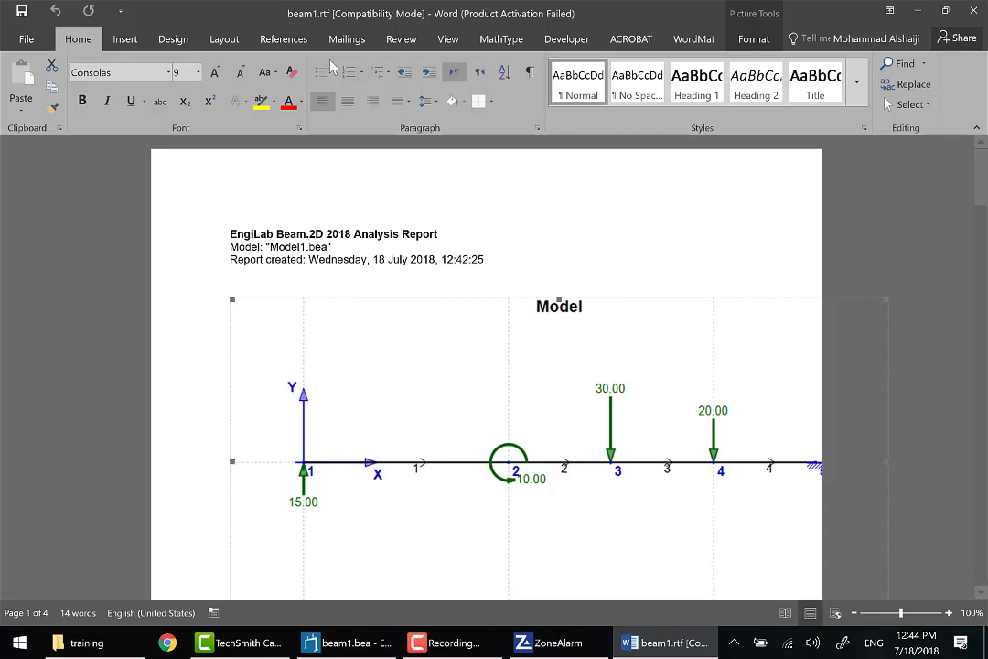
{"action": "left_click", "coordinate": [216, 43]}
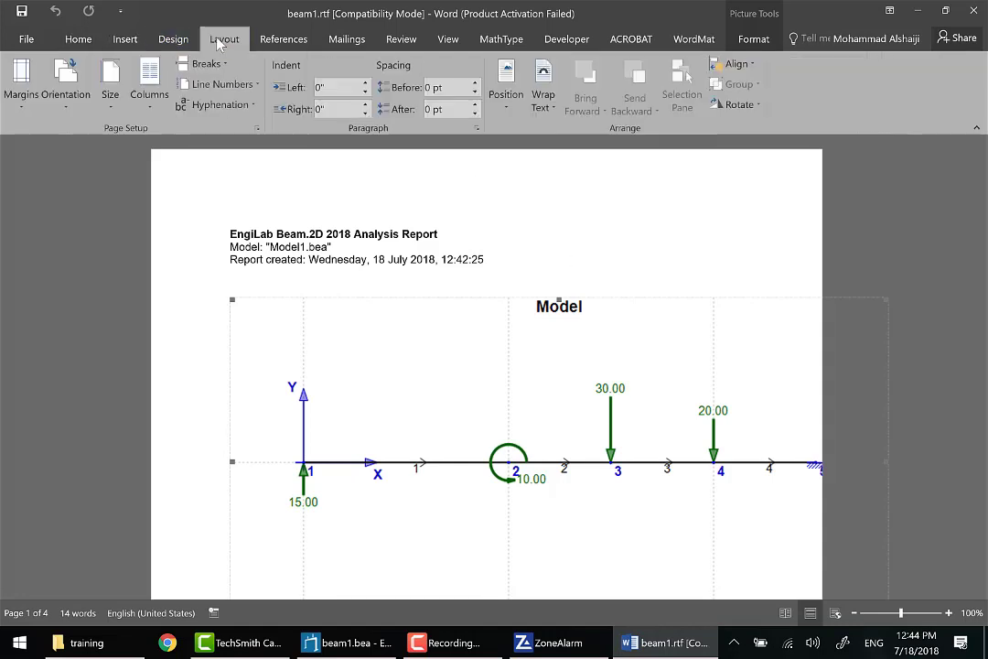
{"action": "left_click", "coordinate": [23, 96]}
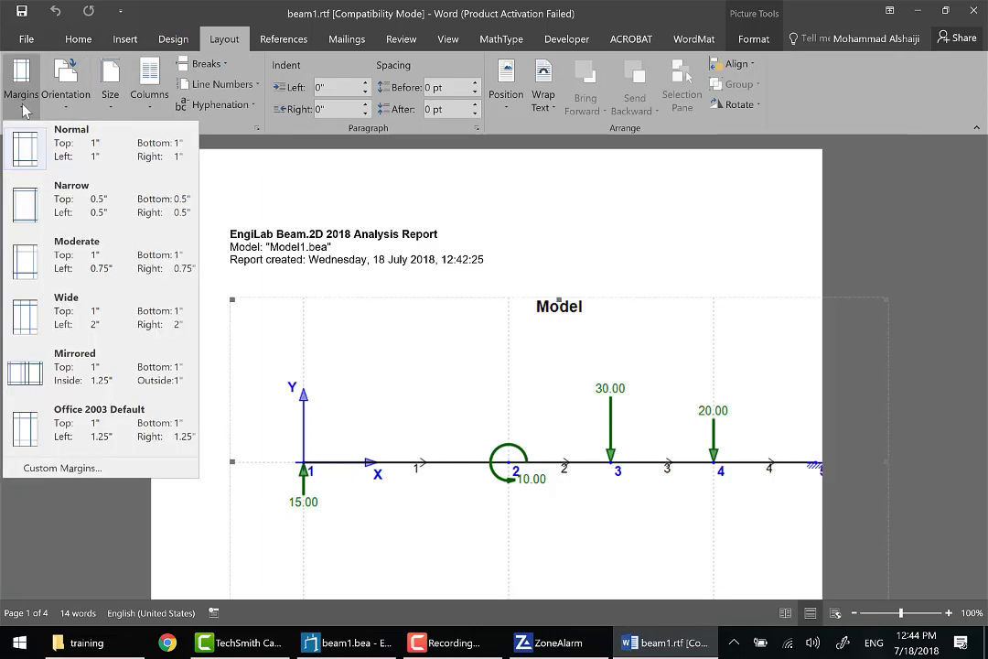
{"action": "left_click", "coordinate": [30, 203]}
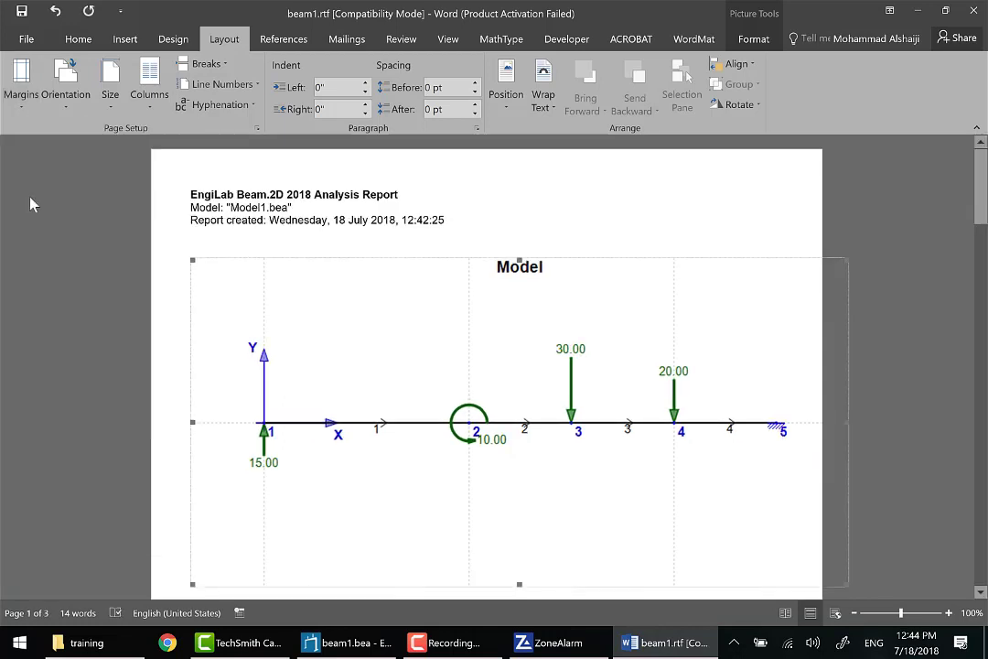
{"action": "left_click", "coordinate": [116, 110]}
{"action": "left_click", "coordinate": [137, 229]}
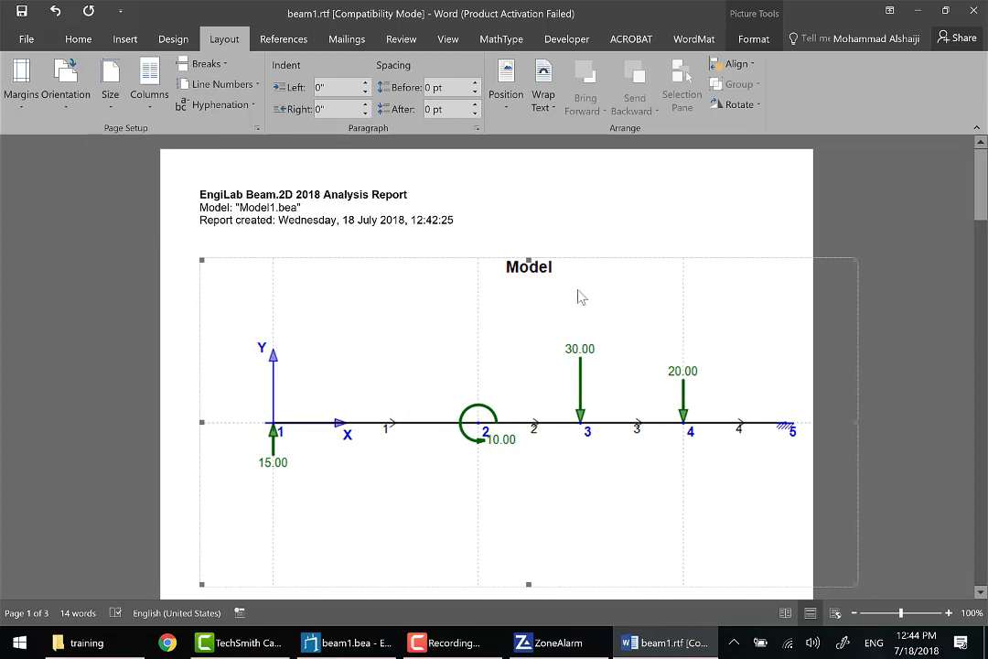
Shrink the Model picture's width, trying 8 inches before settling on 7 inches
{"action": "double_click", "coordinate": [651, 331]}
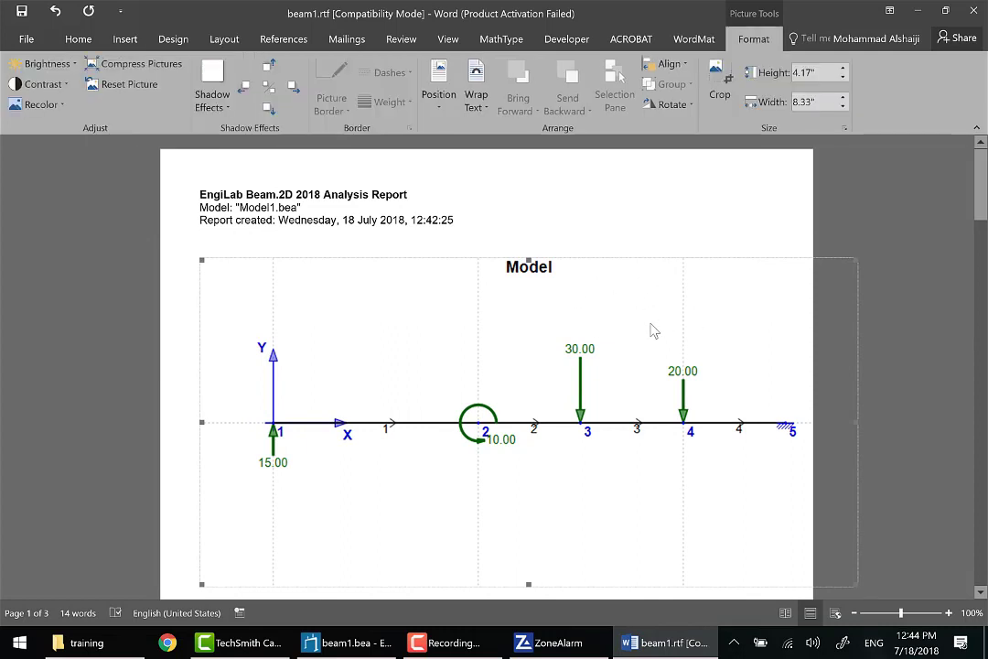
{"action": "left_click", "coordinate": [803, 101]}
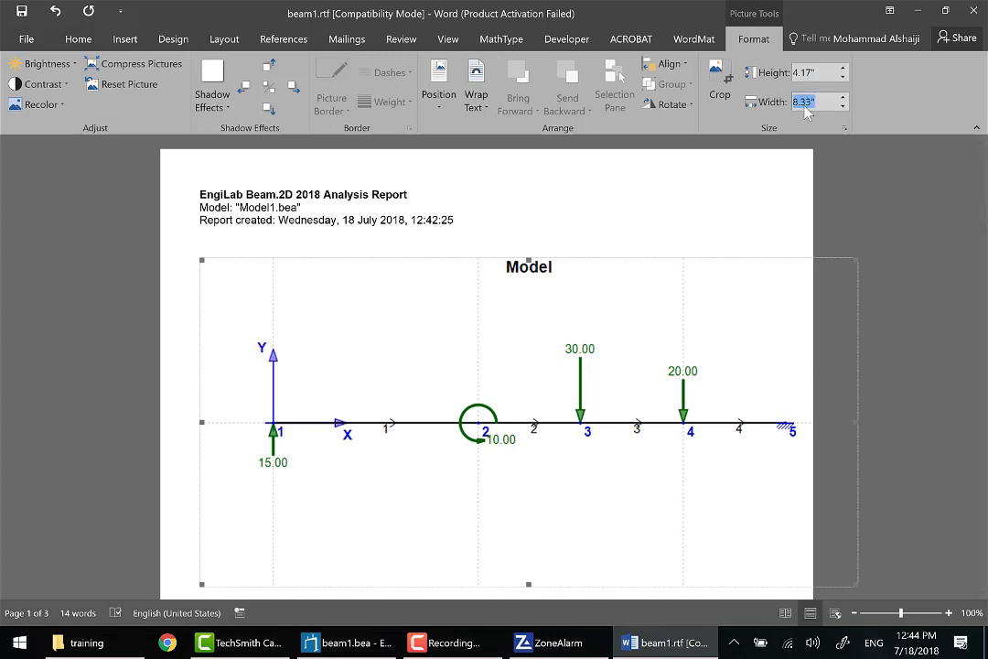
{"action": "type", "text": "8"}
{"action": "key", "text": "Return"}
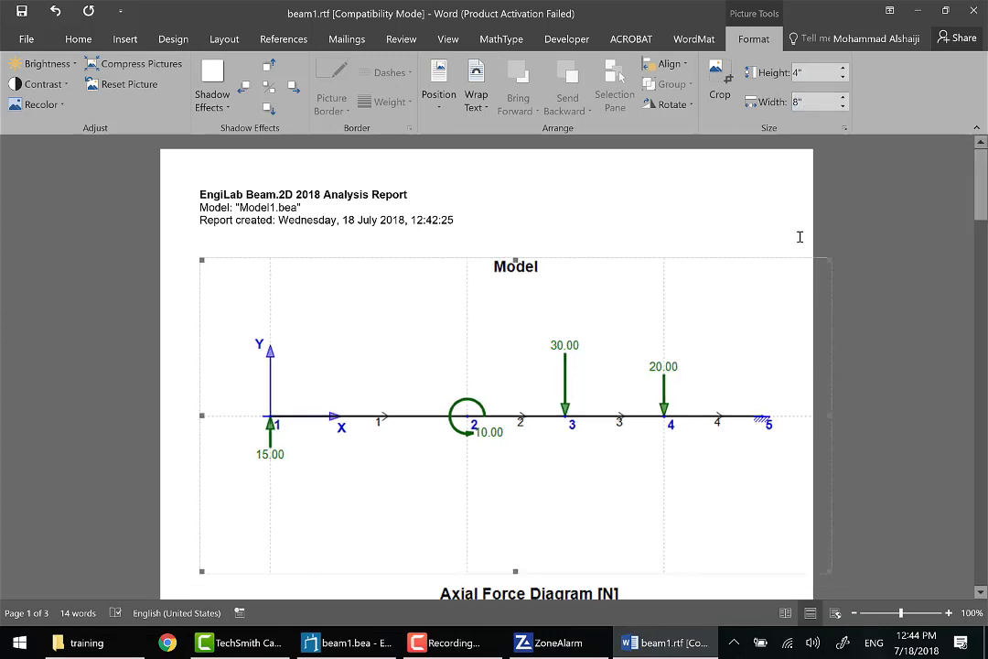
{"action": "left_click", "coordinate": [826, 102]}
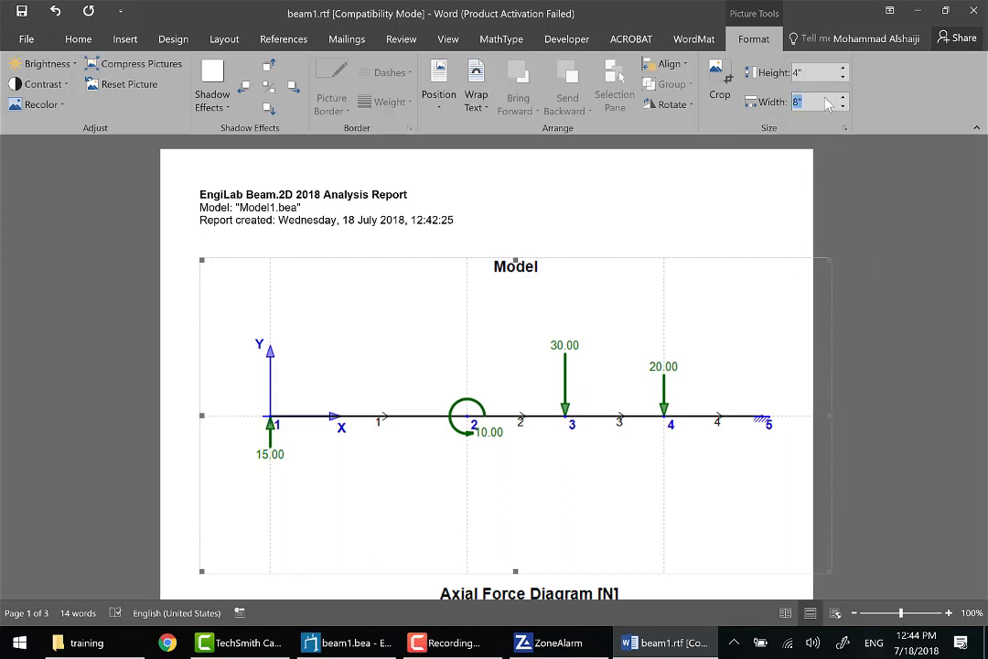
{"action": "type", "text": "7"}
{"action": "key", "text": "Return"}
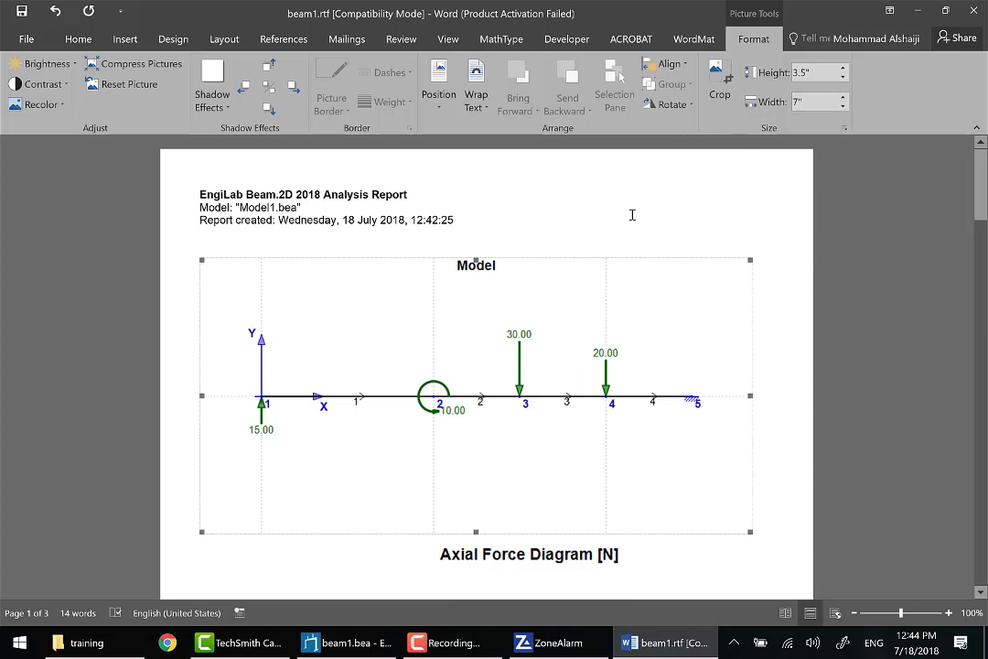
Set the width of the Axial Force Diagram picture to 7 inches
{"action": "scroll", "coordinate": [637, 315], "scroll_direction": "down", "scroll_amount": 6}
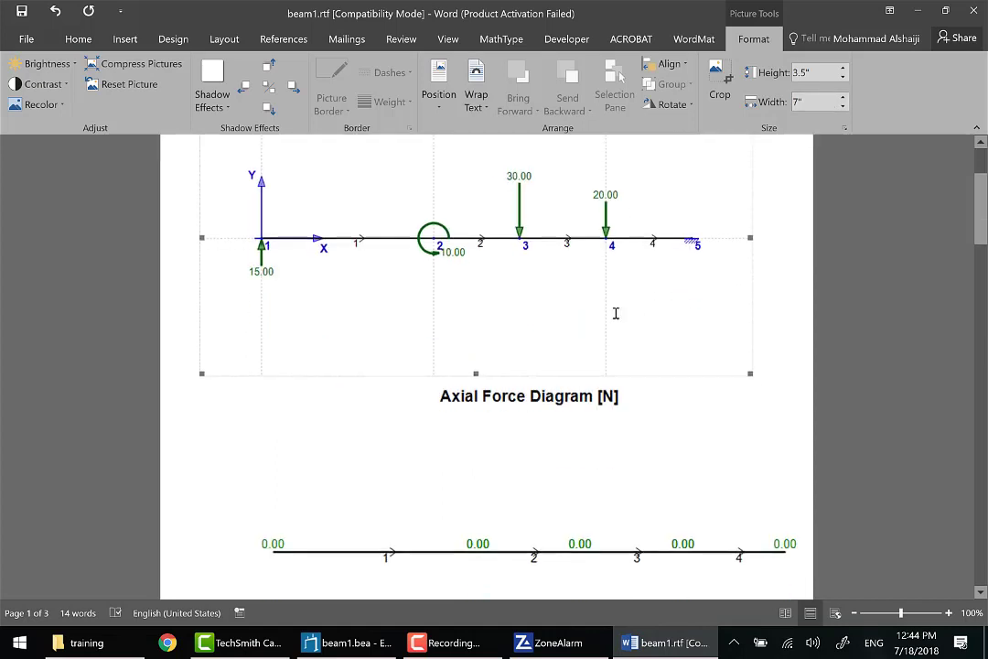
{"action": "scroll", "coordinate": [784, 210], "scroll_direction": "up", "scroll_amount": 1}
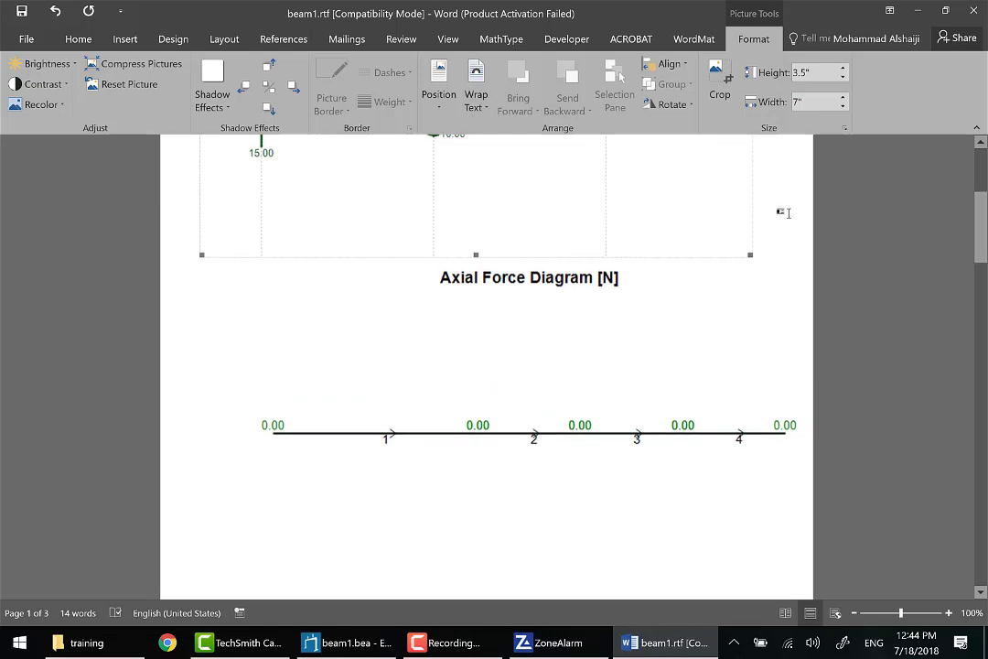
{"action": "left_click", "coordinate": [783, 211]}
{"action": "left_click", "coordinate": [666, 356]}
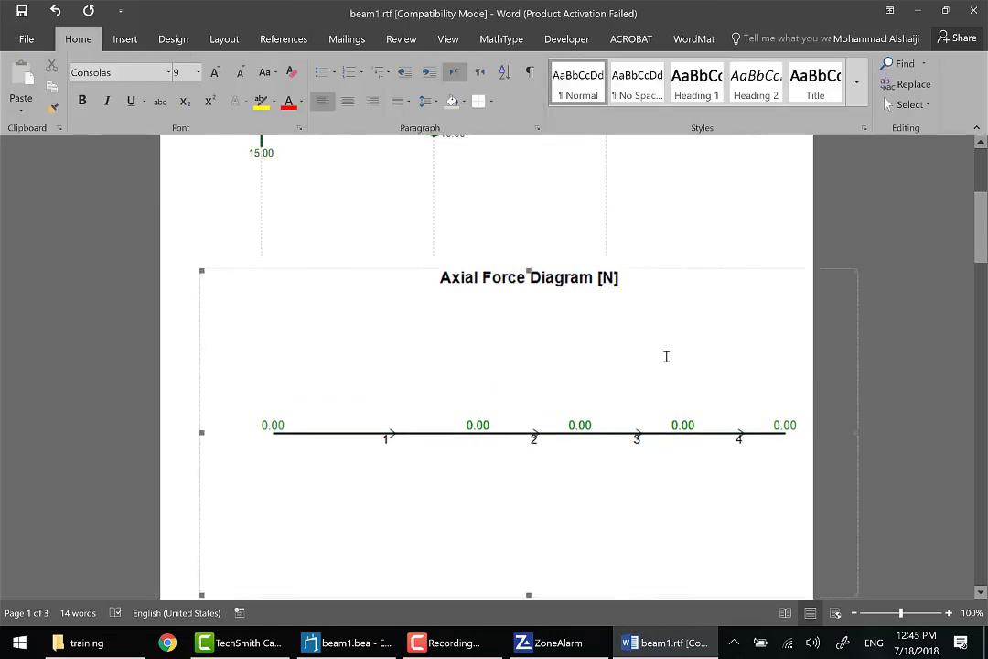
{"action": "left_click", "coordinate": [803, 102]}
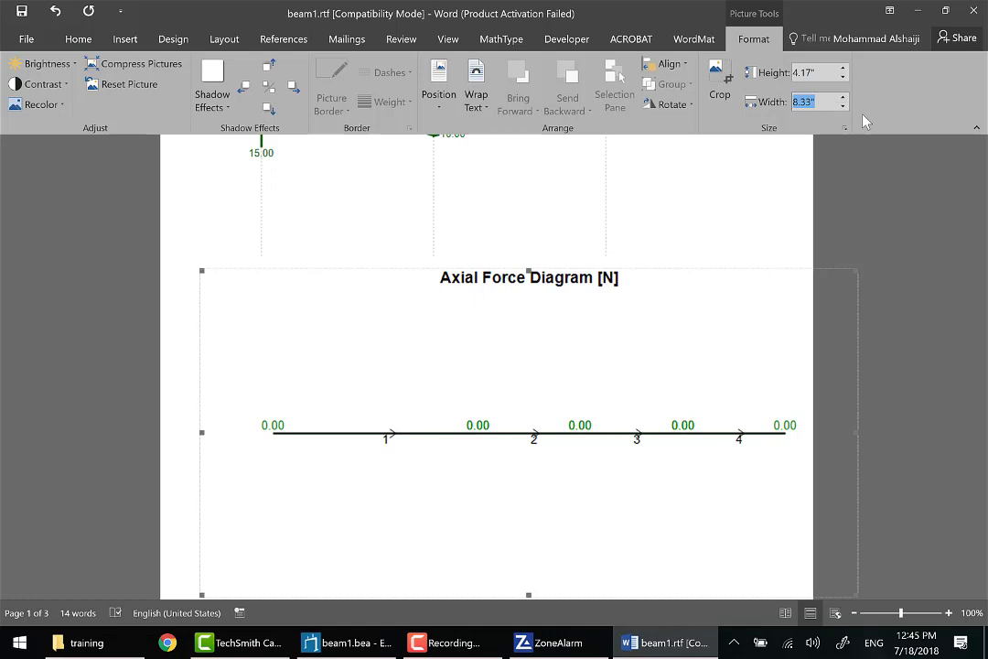
{"action": "type", "text": "7"}
{"action": "key", "text": "Return"}
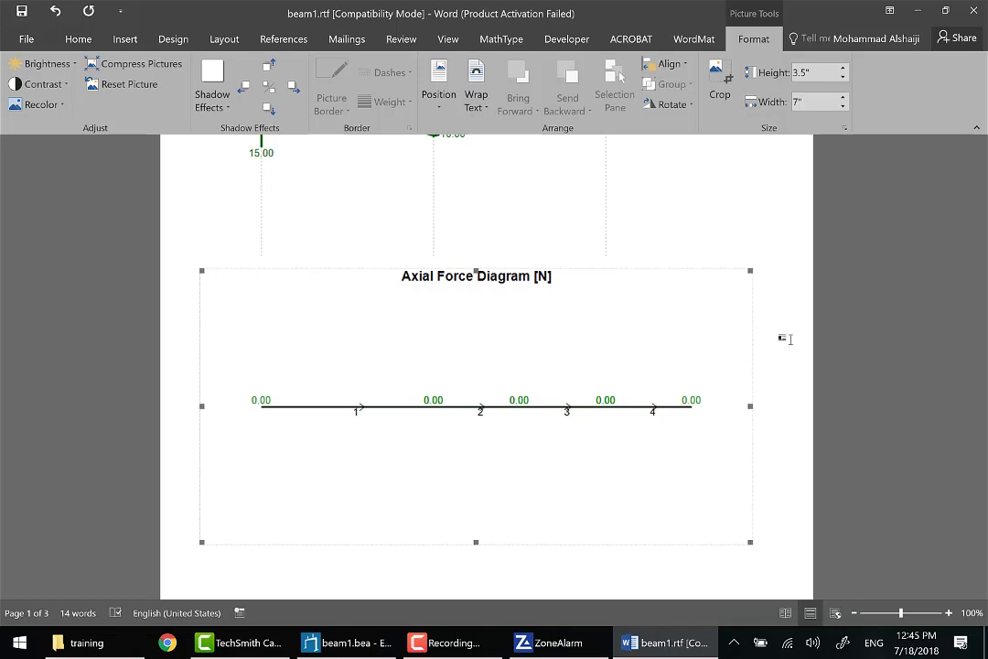
Set the width of the Shear Force Diagram picture to 7 inches
{"action": "scroll", "coordinate": [665, 442], "scroll_direction": "down", "scroll_amount": 1}
{"action": "scroll", "coordinate": [664, 442], "scroll_direction": "down", "scroll_amount": 15}
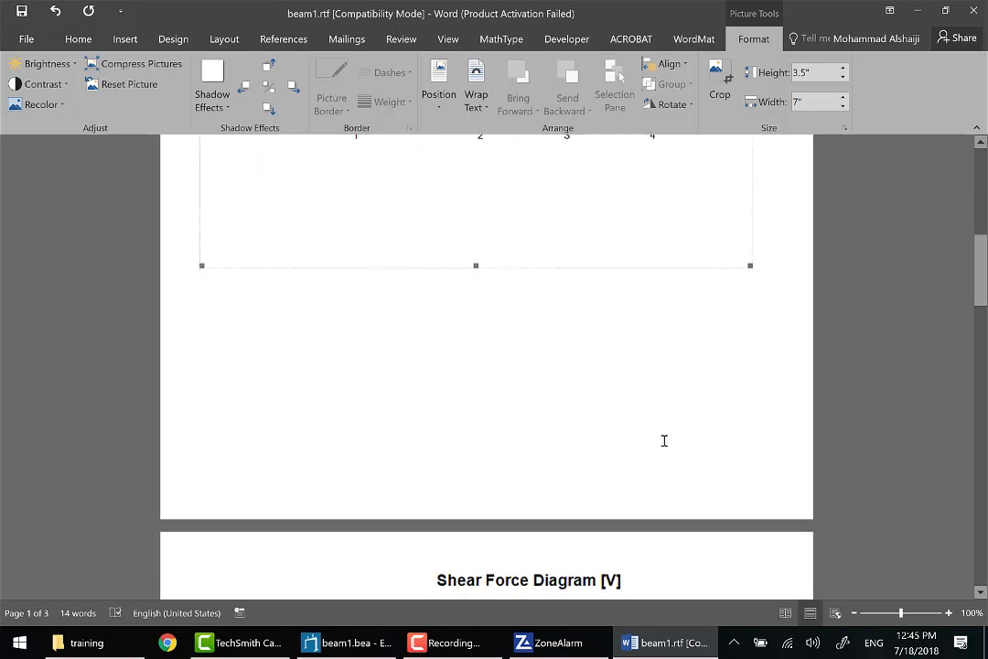
{"action": "left_click", "coordinate": [796, 169]}
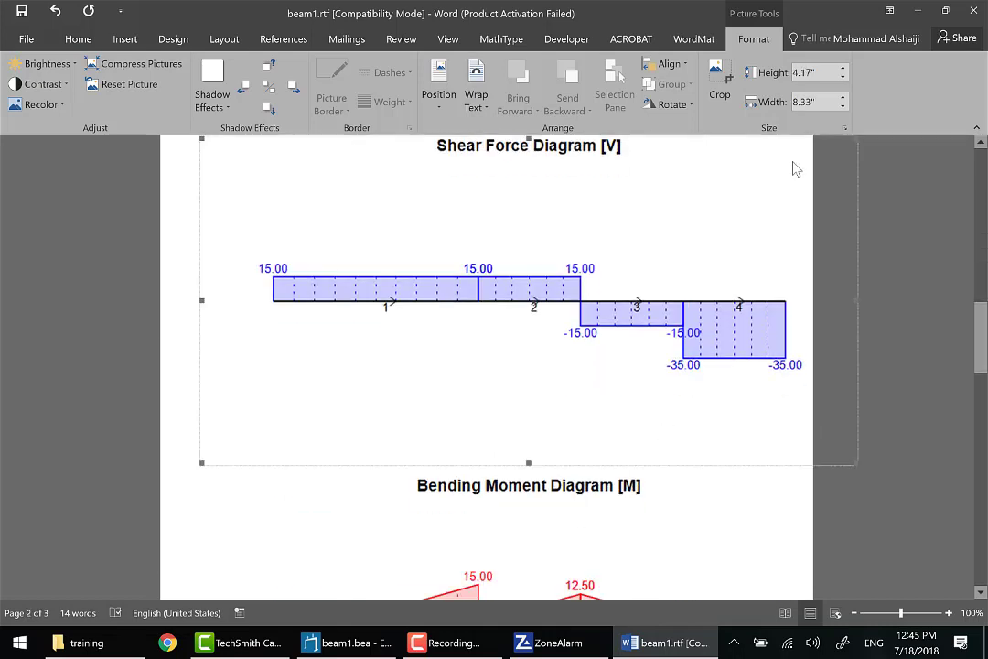
{"action": "left_click", "coordinate": [809, 103]}
{"action": "type", "text": "7"}
{"action": "key", "text": "Return"}
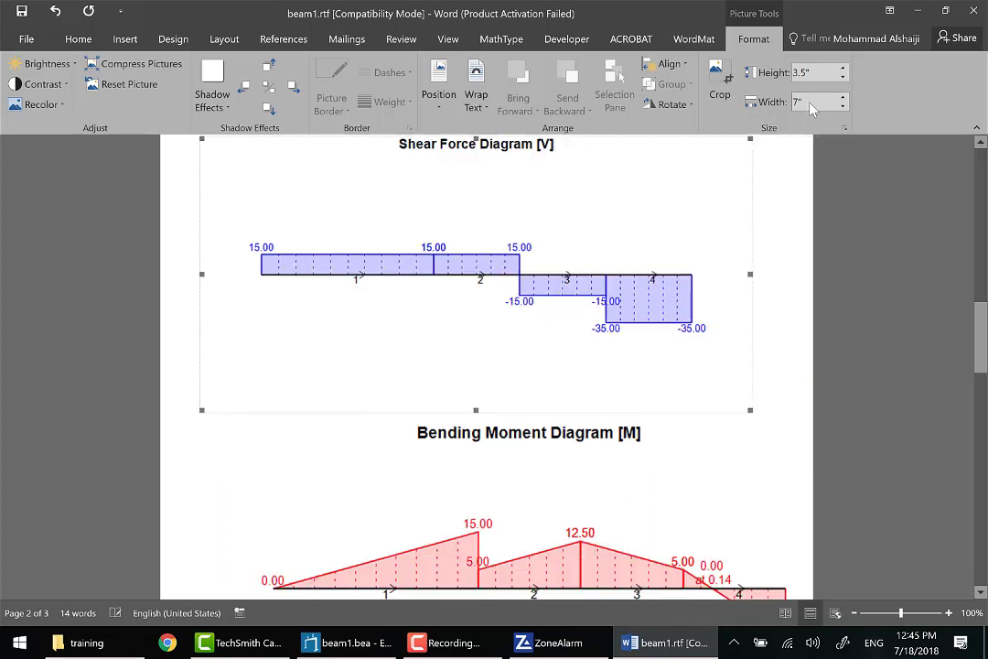
Set the width of the Bending Moment Diagram picture to 7 inches
{"action": "left_click", "coordinate": [828, 495]}
{"action": "left_click", "coordinate": [828, 103]}
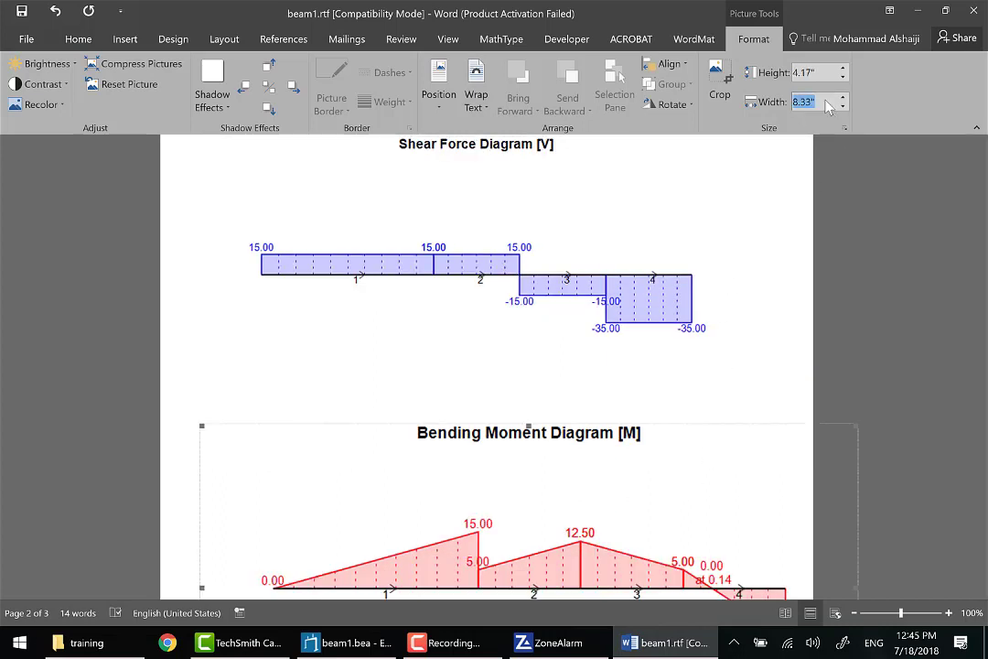
{"action": "type", "text": "7"}
{"action": "key", "text": "Return"}
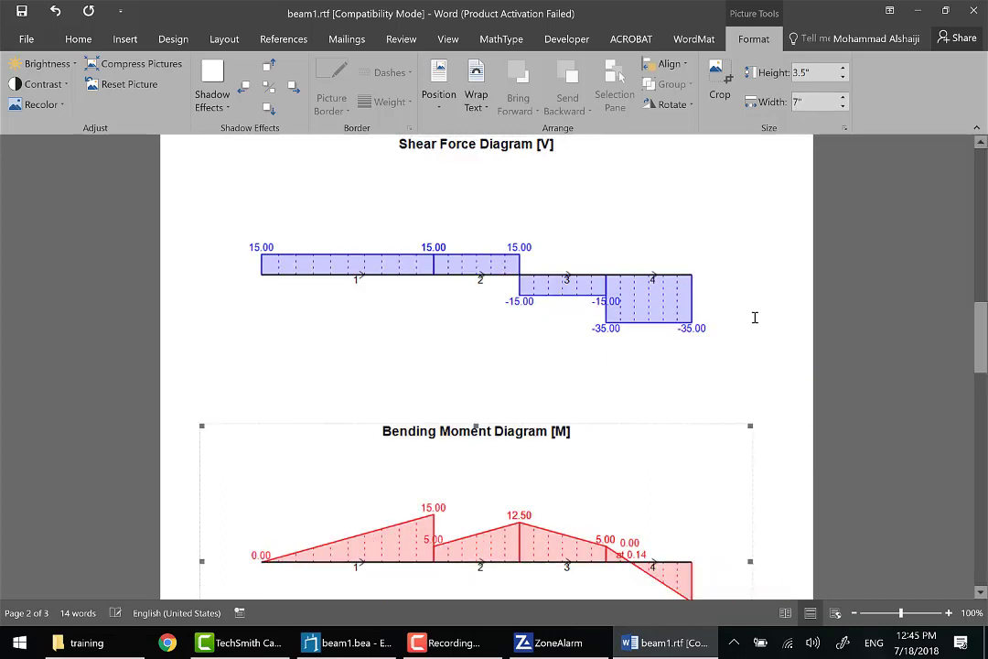
Set the width of the Deformation picture to 7 inches
{"action": "scroll", "coordinate": [755, 318], "scroll_direction": "down", "scroll_amount": 4}
{"action": "scroll", "coordinate": [755, 318], "scroll_direction": "down", "scroll_amount": 5}
{"action": "left_click", "coordinate": [727, 355]}
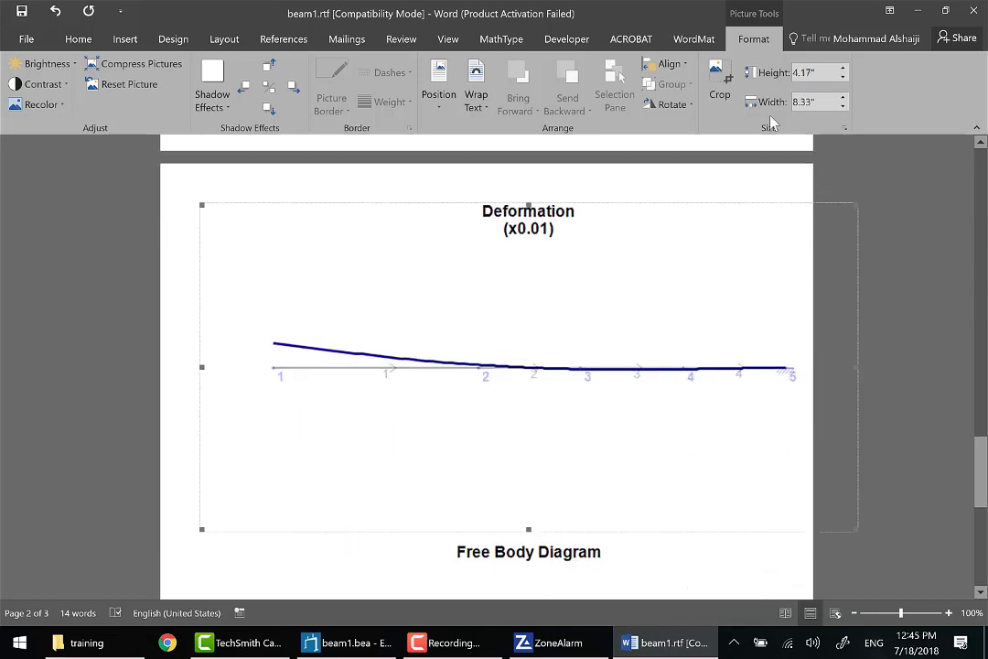
{"action": "left_click", "coordinate": [808, 102]}
{"action": "left_click", "coordinate": [808, 101]}
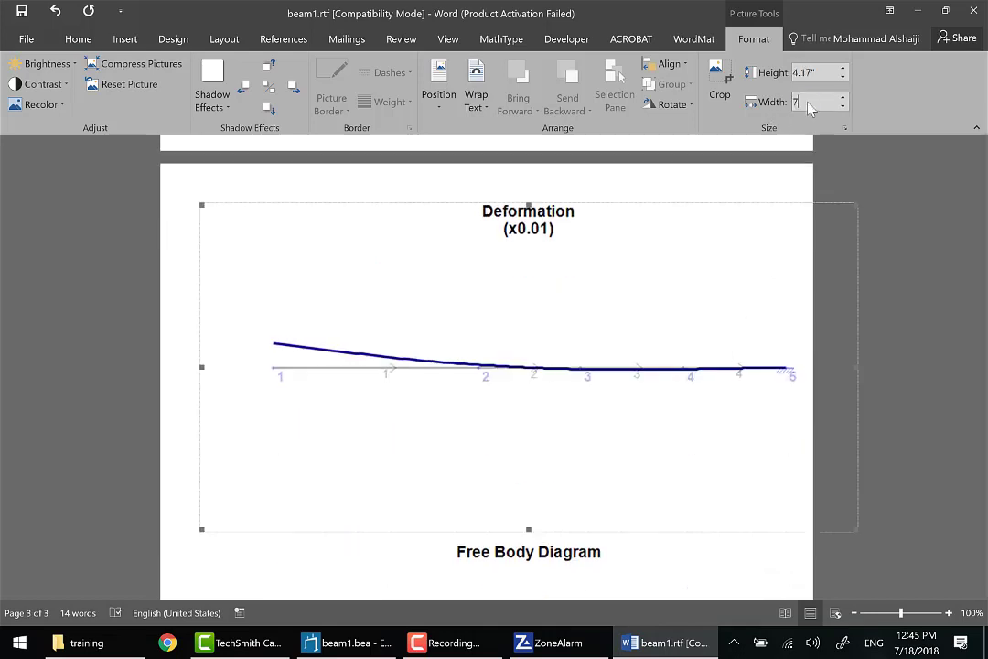
{"action": "key", "text": "Return"}
Set the width of the Free Body Diagram picture to 7 inches
{"action": "scroll", "coordinate": [692, 274], "scroll_direction": "down", "scroll_amount": 3}
{"action": "left_click", "coordinate": [737, 342]}
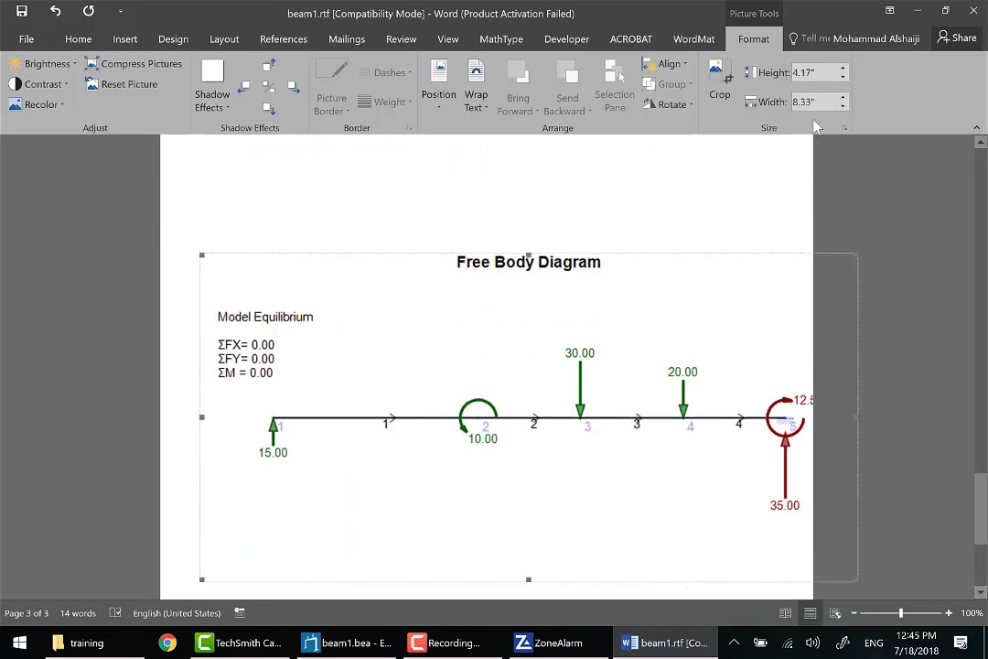
{"action": "left_click", "coordinate": [805, 102]}
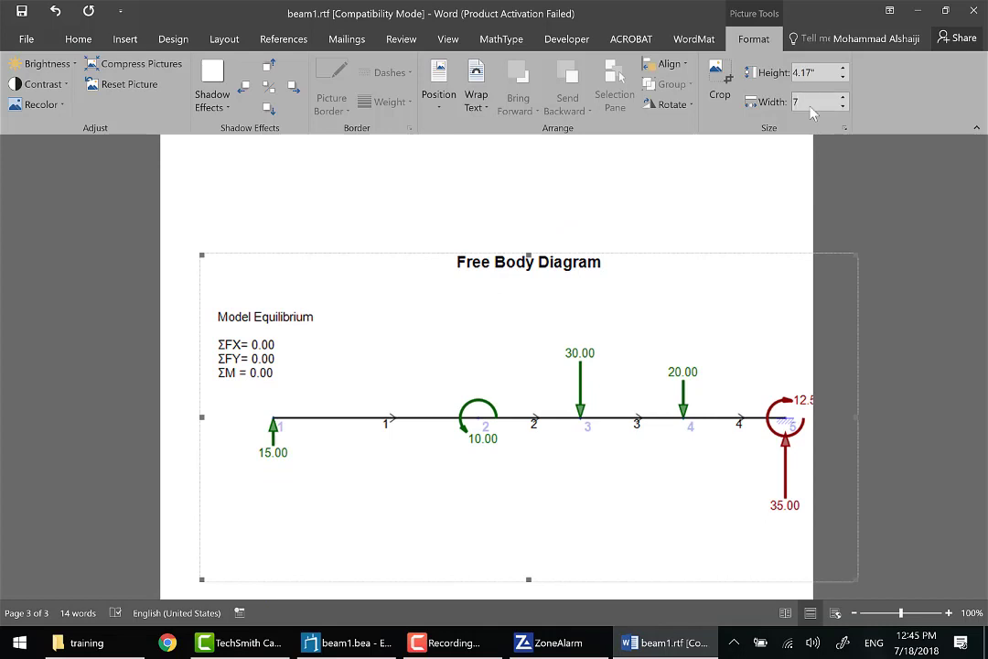
{"action": "key", "text": "Return"}
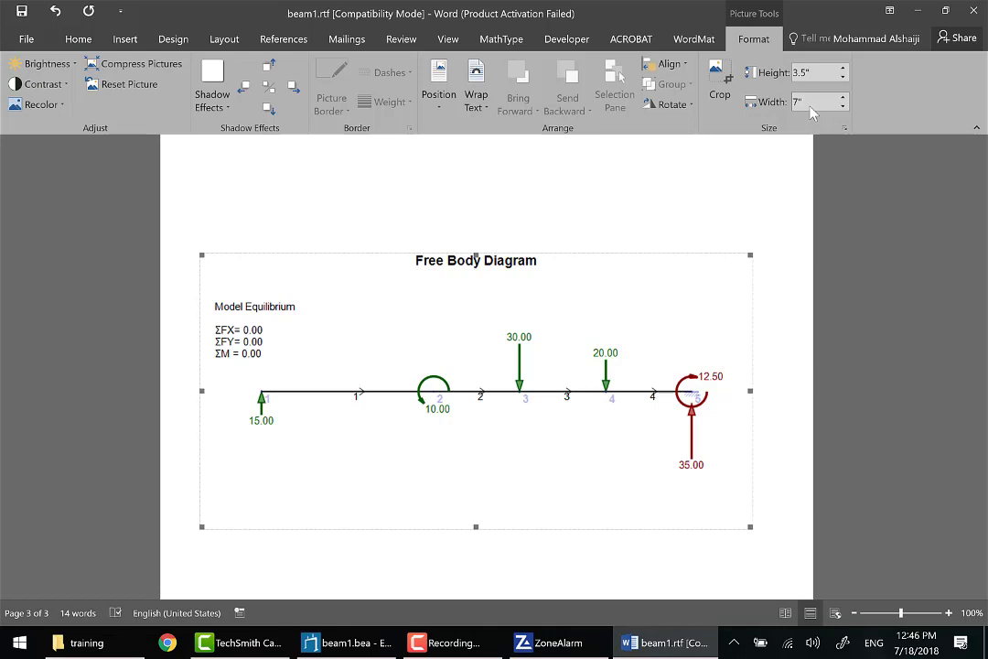
Delete the Deformation picture from the report
{"action": "scroll", "coordinate": [679, 290], "scroll_direction": "down", "scroll_amount": 5}
{"action": "left_click", "coordinate": [663, 355]}
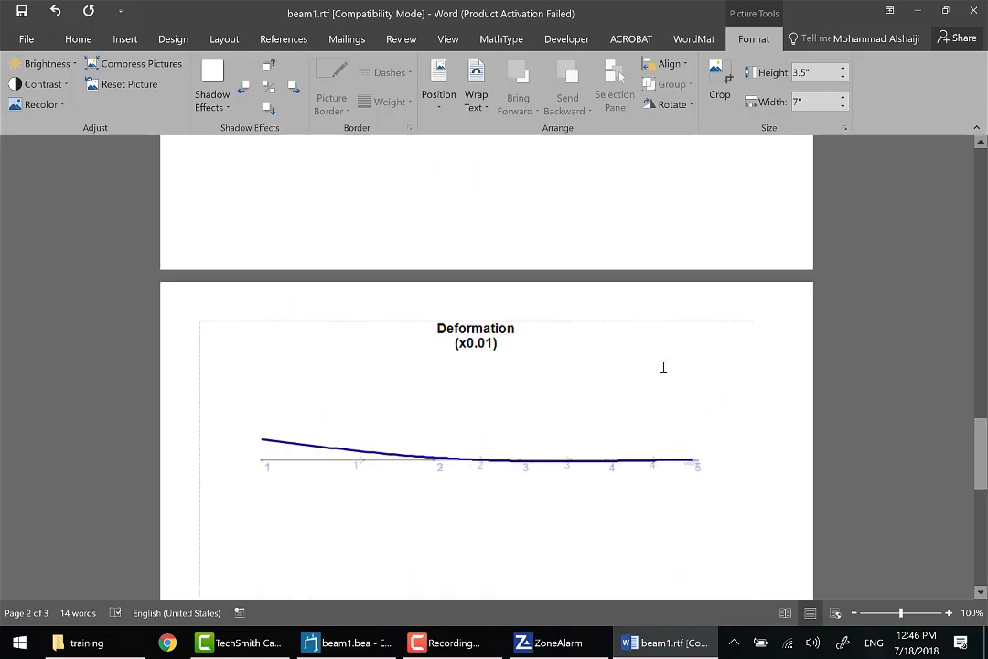
{"action": "key", "text": "Delete"}
{"action": "scroll", "coordinate": [655, 353], "scroll_direction": "up", "scroll_amount": 2}
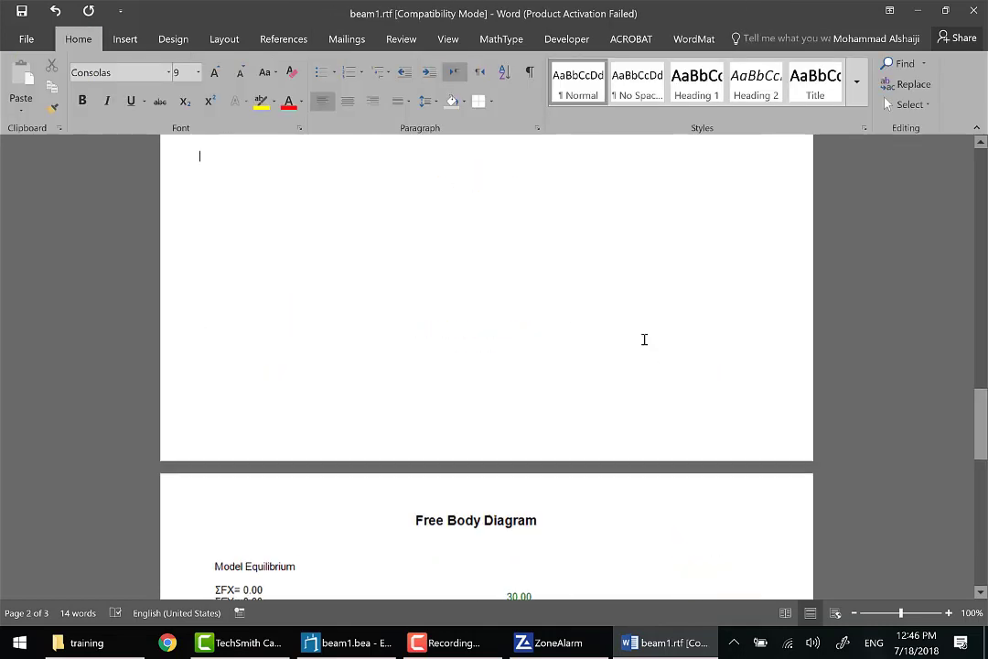
Replace the three header lines at the start of the report with the title Beam(1)
{"action": "scroll", "coordinate": [644, 340], "scroll_direction": "down", "scroll_amount": 7, "text": "ctrl"}
{"action": "scroll", "coordinate": [558, 382], "scroll_direction": "up", "scroll_amount": 2}
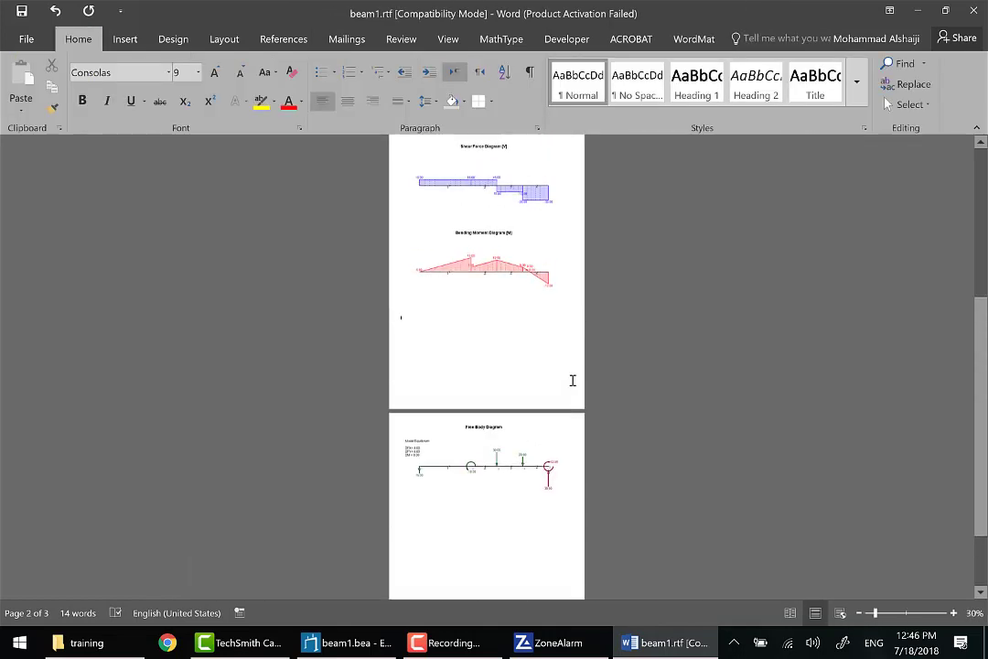
{"action": "scroll", "coordinate": [573, 379], "scroll_direction": "up", "scroll_amount": 6}
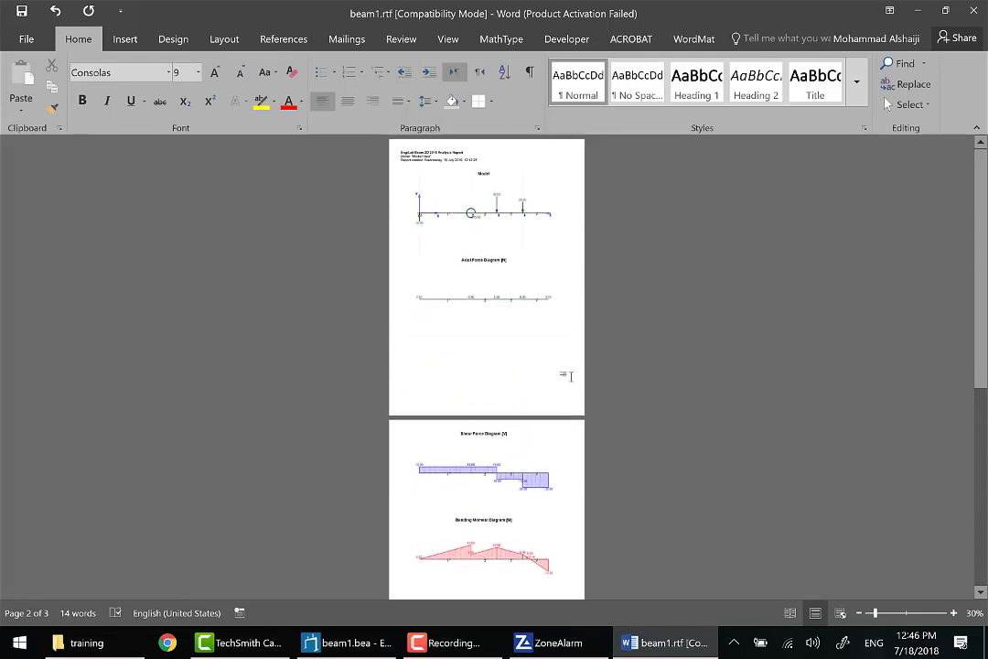
{"action": "scroll", "coordinate": [570, 375], "scroll_direction": "up", "scroll_amount": 2, "text": "ctrl"}
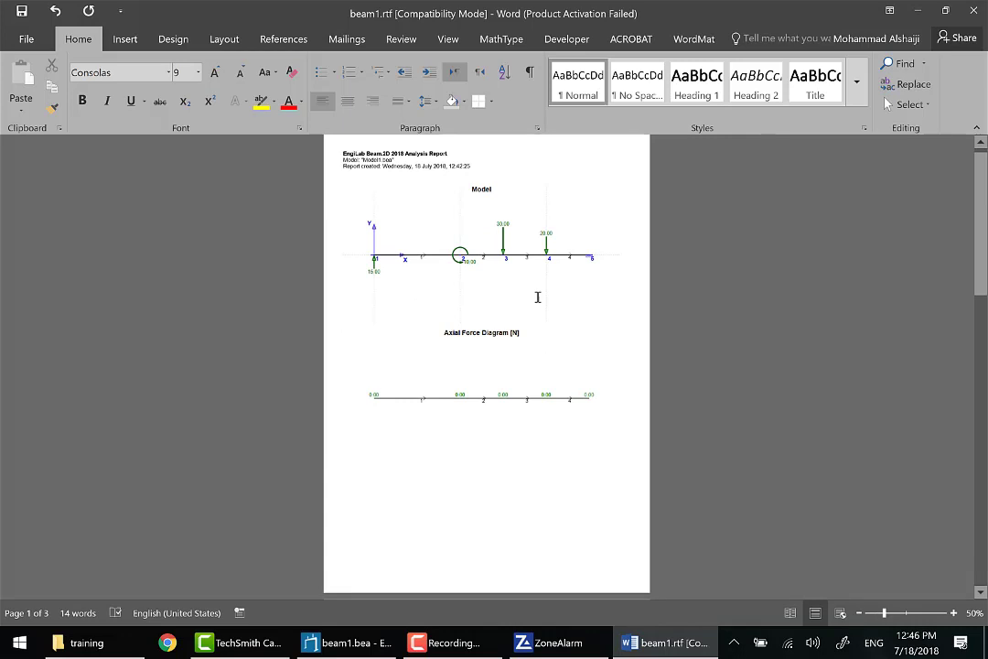
{"action": "key", "text": "ctrl+a"}
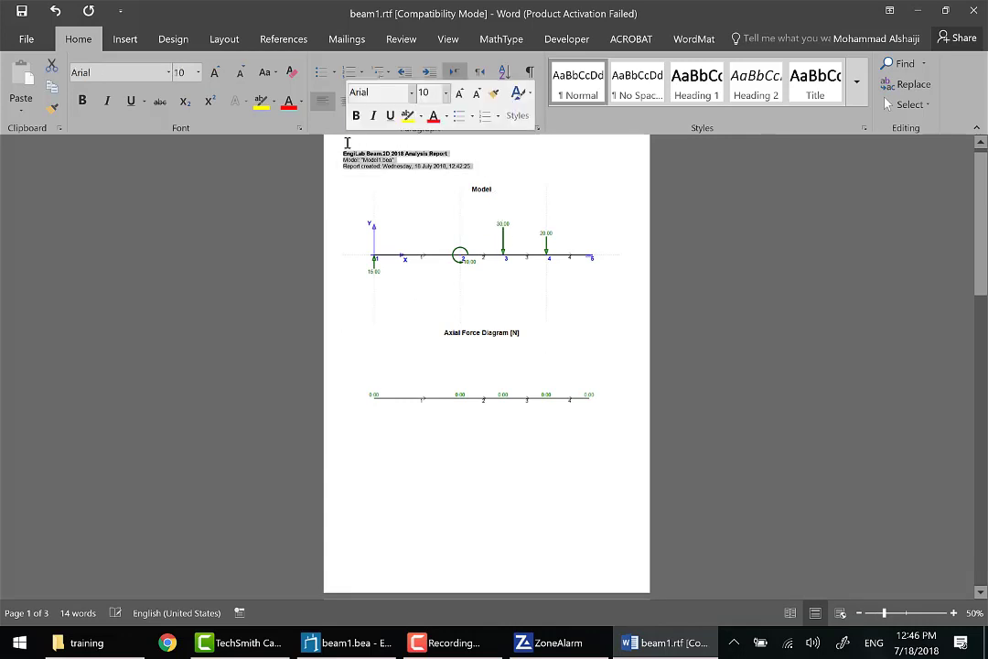
{"action": "type", "text": "Beam"}
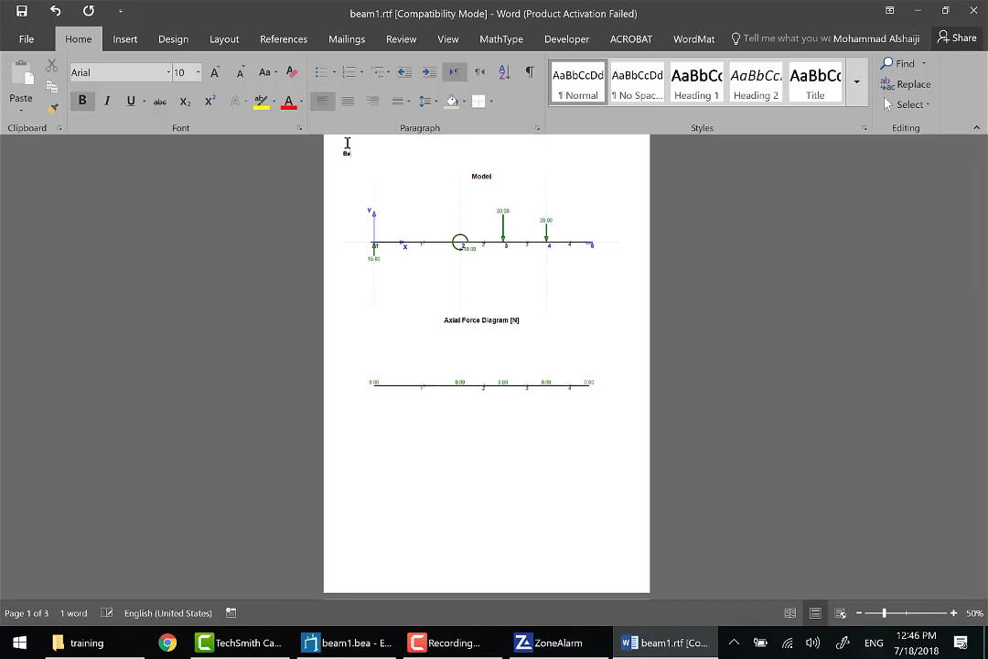
{"action": "type", "text": "(1)"}
Center the title and all diagrams throughout the report
{"action": "key", "text": "ctrl+a"}
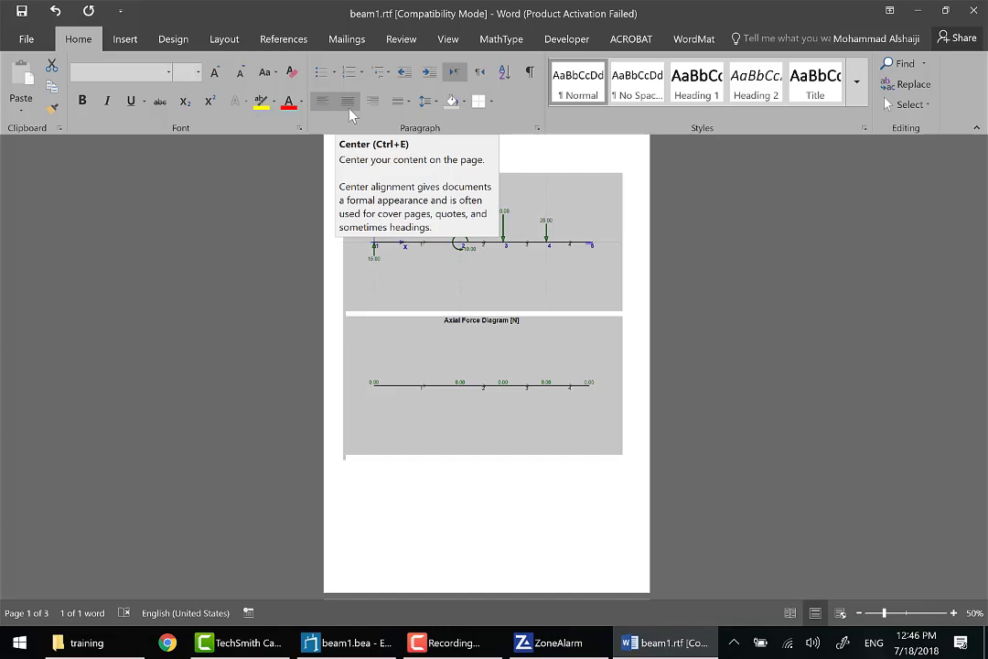
{"action": "left_click", "coordinate": [348, 103]}
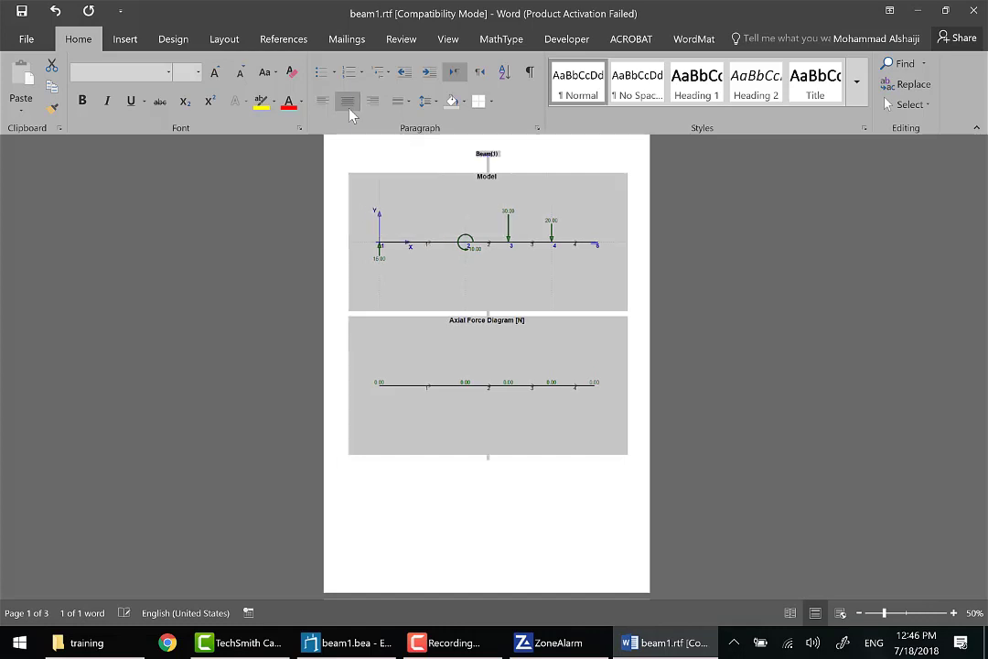
{"action": "left_click", "coordinate": [509, 475]}
Review the layout of the diagrams on all pages of the report
{"action": "scroll", "coordinate": [536, 420], "scroll_direction": "down", "scroll_amount": 10}
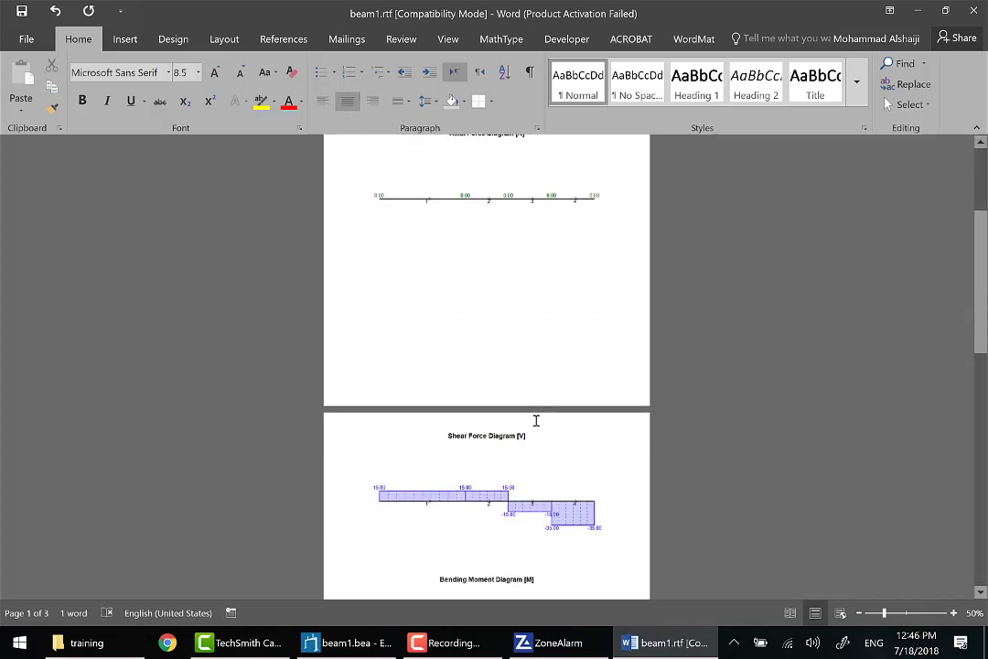
{"action": "scroll", "coordinate": [536, 420], "scroll_direction": "down", "scroll_amount": 3}
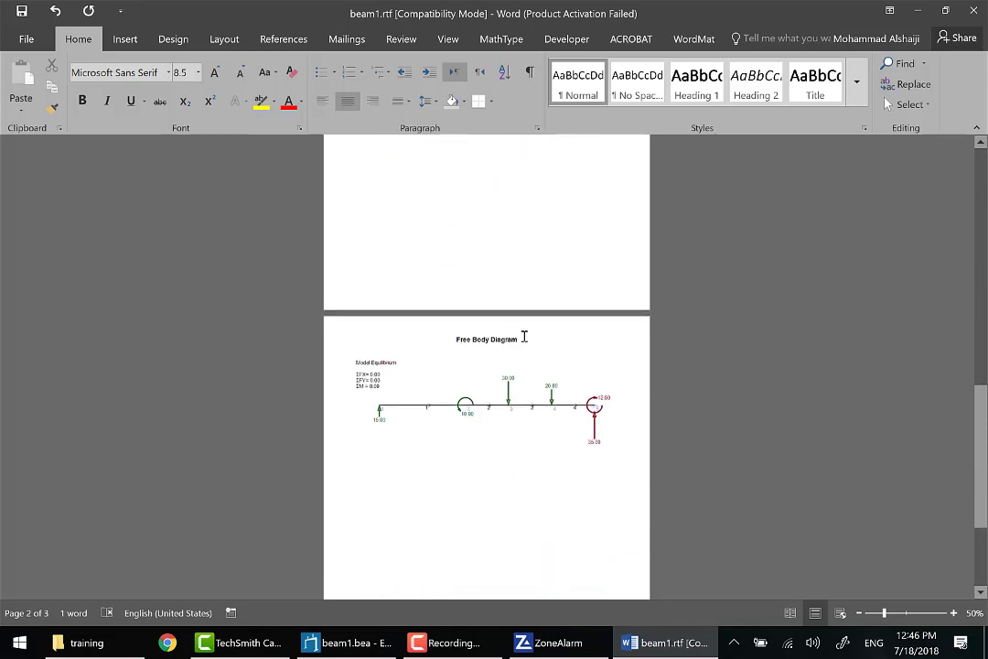
{"action": "scroll", "coordinate": [522, 335], "scroll_direction": "up", "scroll_amount": 7}
{"action": "scroll", "coordinate": [524, 331], "scroll_direction": "up", "scroll_amount": 6}
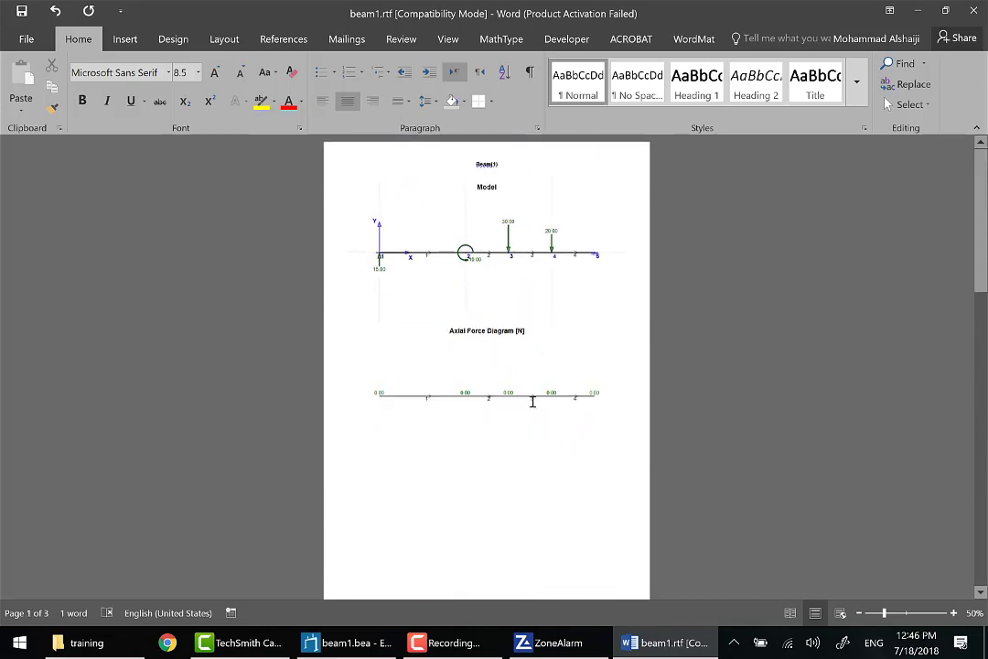
{"action": "scroll", "coordinate": [549, 537], "scroll_direction": "down", "scroll_amount": 6}
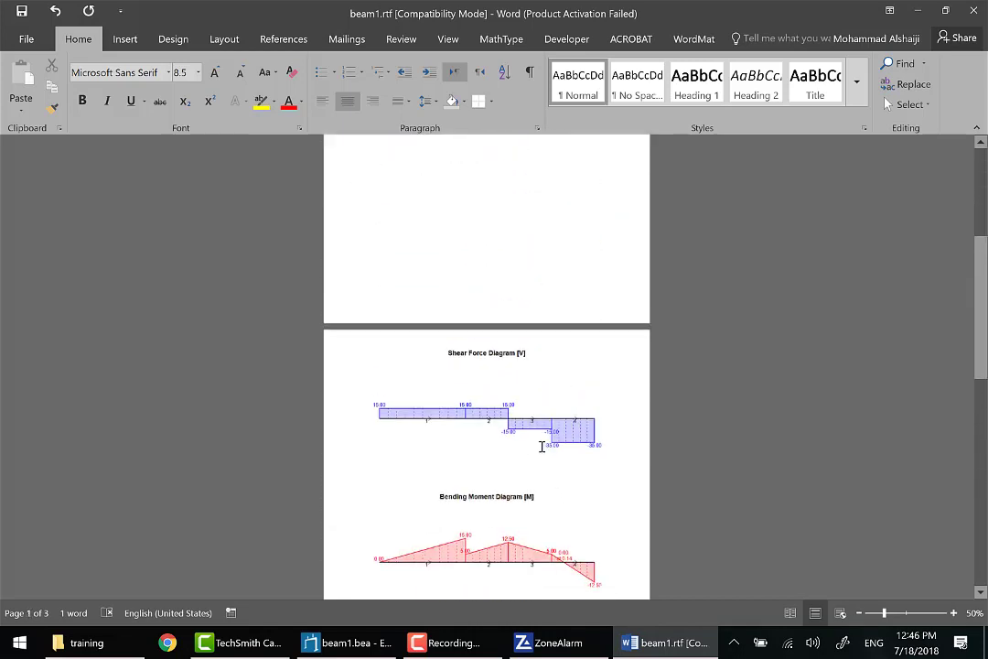
{"action": "scroll", "coordinate": [530, 521], "scroll_direction": "down", "scroll_amount": 5}
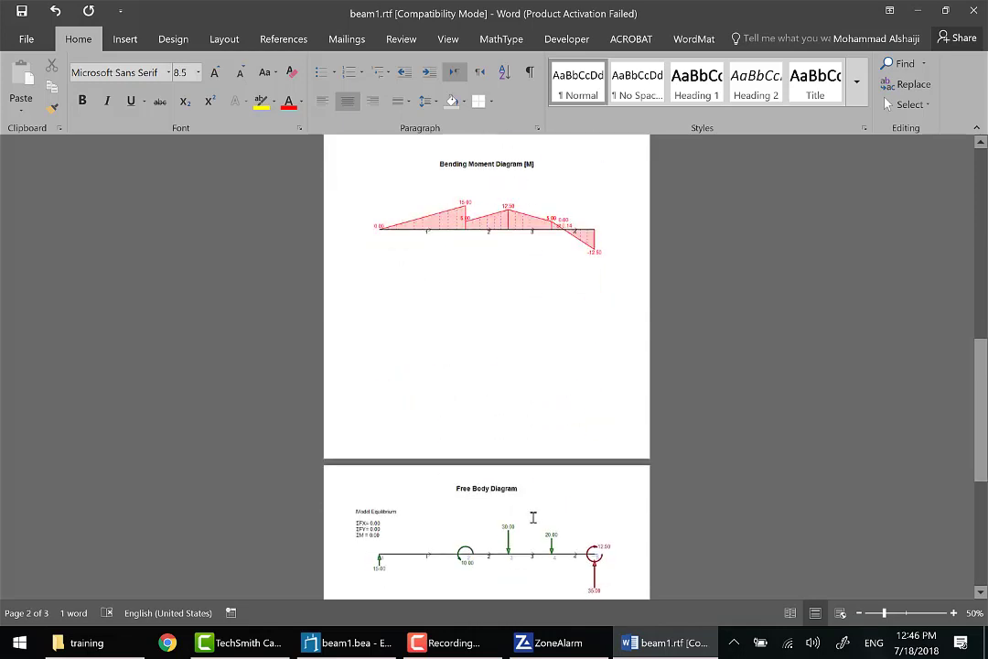
{"action": "scroll", "coordinate": [546, 473], "scroll_direction": "down", "scroll_amount": 2}
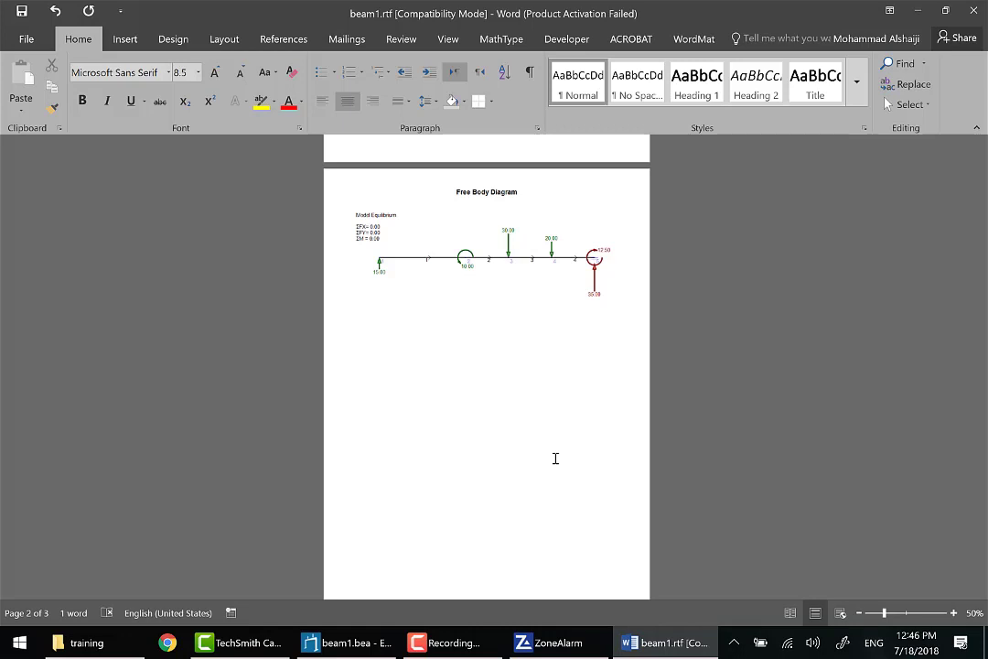
Try to move the Free Body Diagram onto the Bending Moment Diagram's page by deleting the break between them, and undo the deletion
{"action": "scroll", "coordinate": [540, 412], "scroll_direction": "up", "scroll_amount": 5}
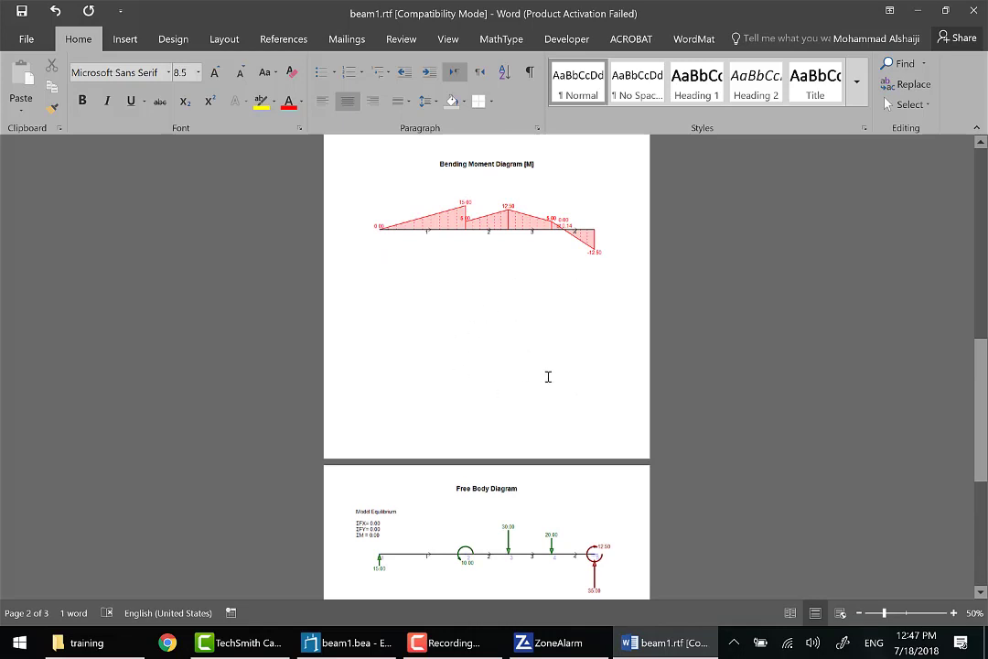
{"action": "left_click", "coordinate": [518, 547]}
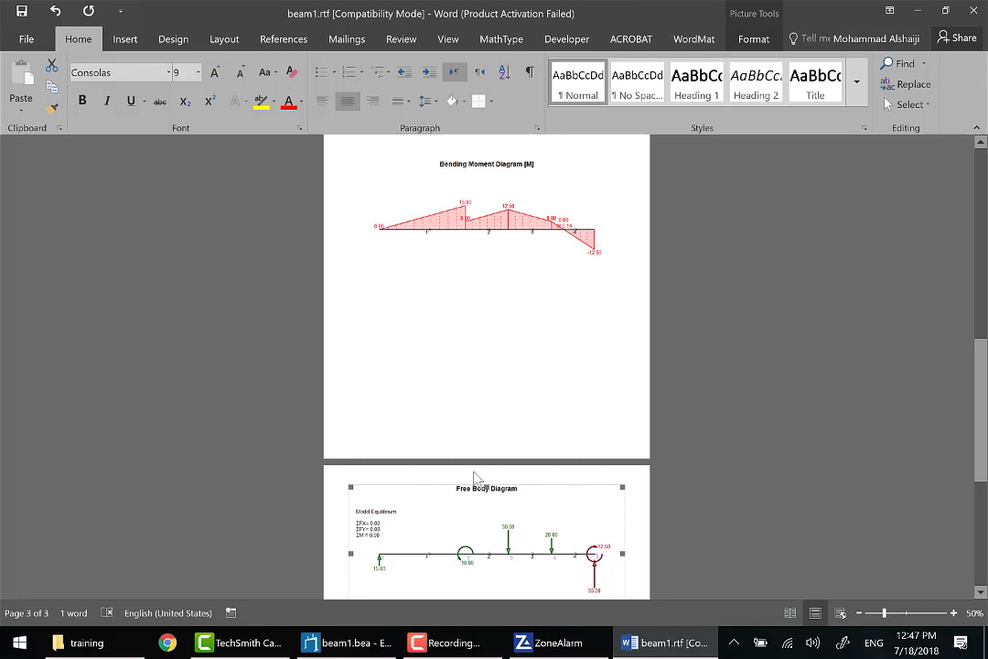
{"action": "left_click", "coordinate": [463, 313]}
{"action": "left_click", "coordinate": [623, 252]}
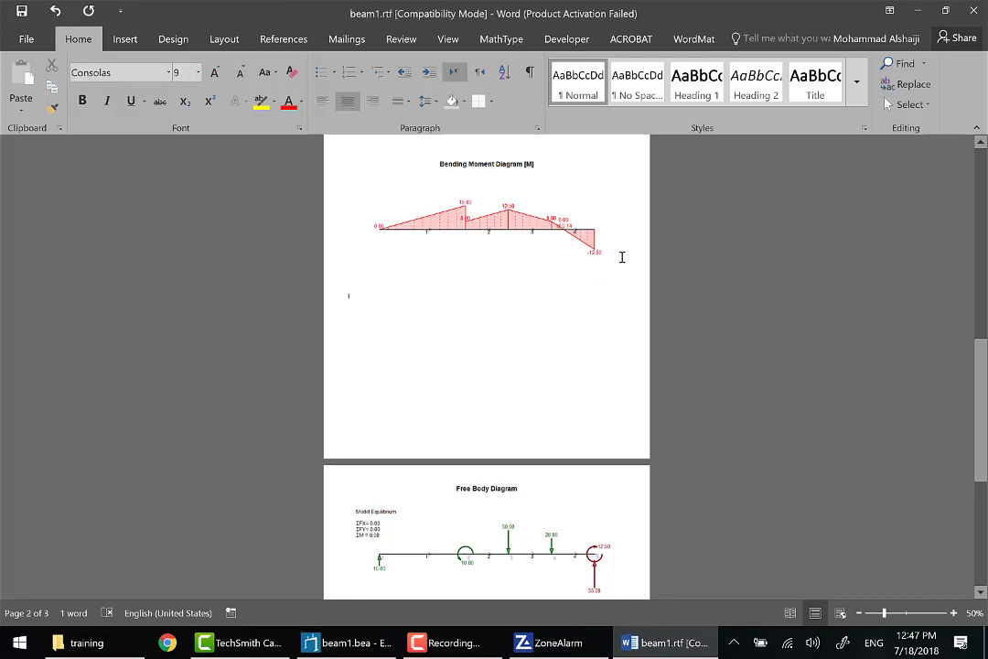
{"action": "left_click", "coordinate": [433, 276]}
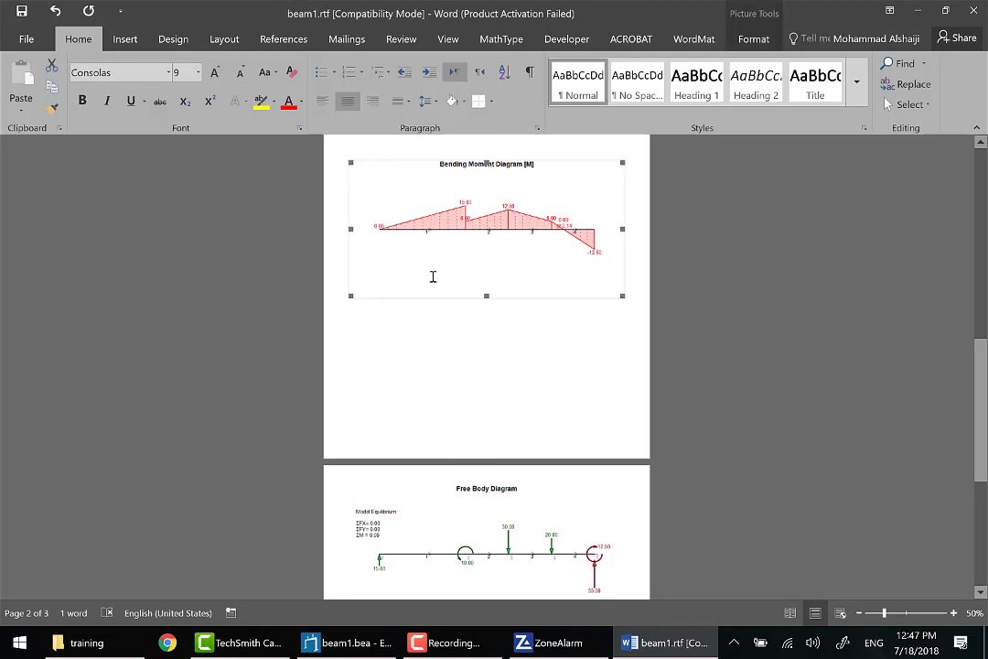
{"action": "left_click", "coordinate": [407, 343]}
{"action": "key", "text": "ctrl+l"}
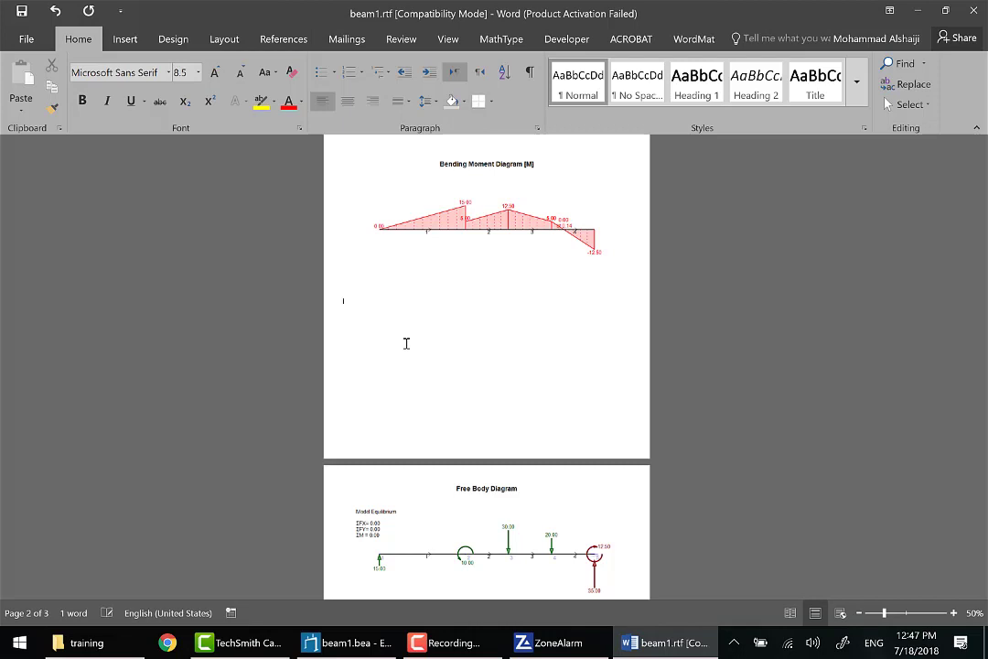
{"action": "key", "text": "Delete"}
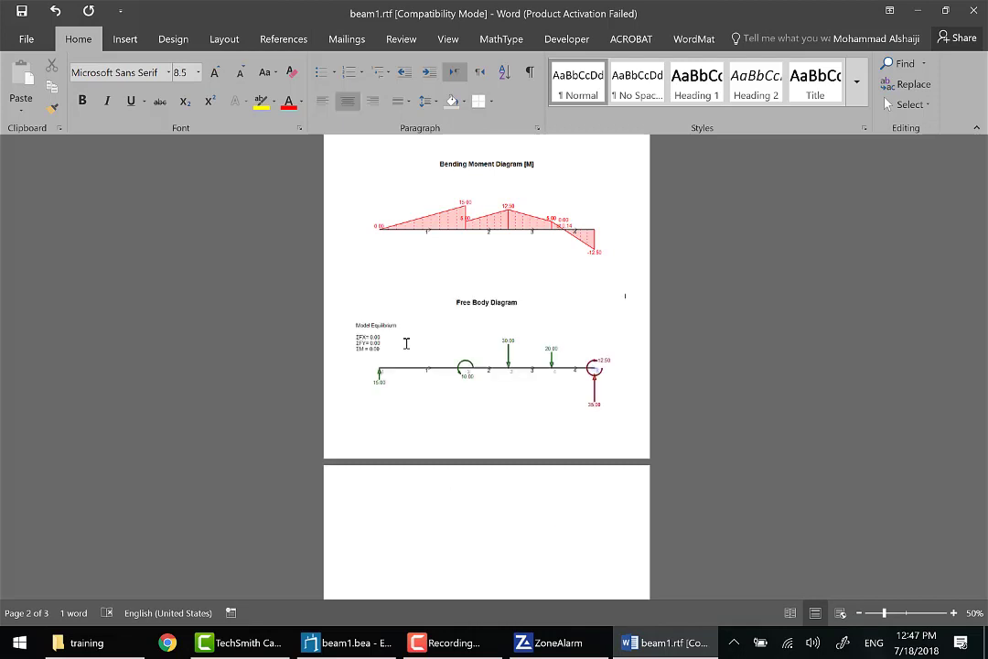
{"action": "key", "text": "ctrl+z"}
Set the width of the Model picture on the first page to 6.5"
{"action": "scroll", "coordinate": [452, 332], "scroll_direction": "up", "scroll_amount": 8}
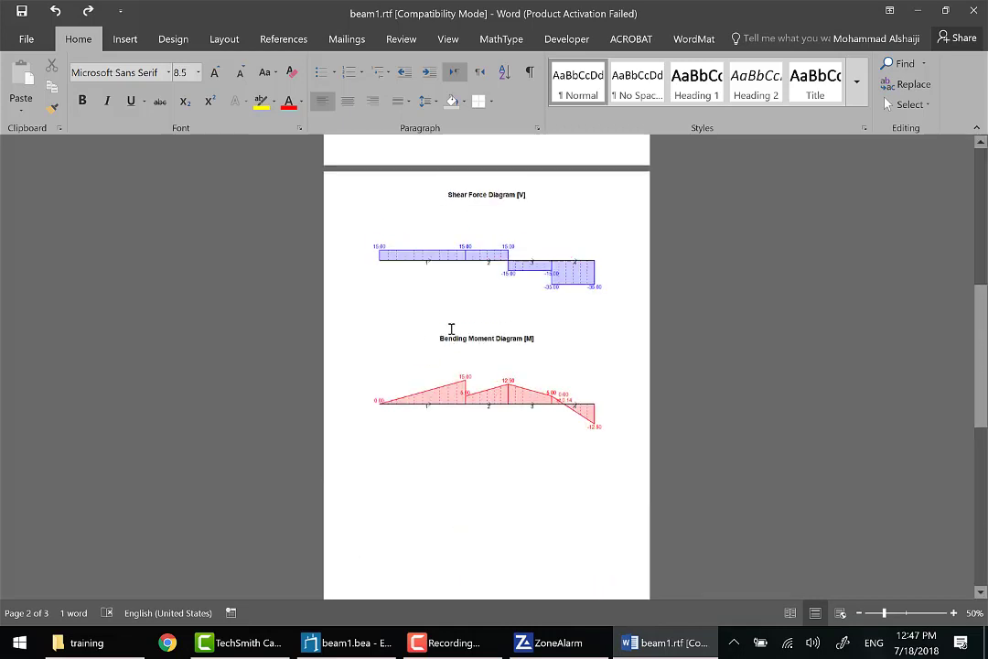
{"action": "scroll", "coordinate": [451, 329], "scroll_direction": "up", "scroll_amount": 2}
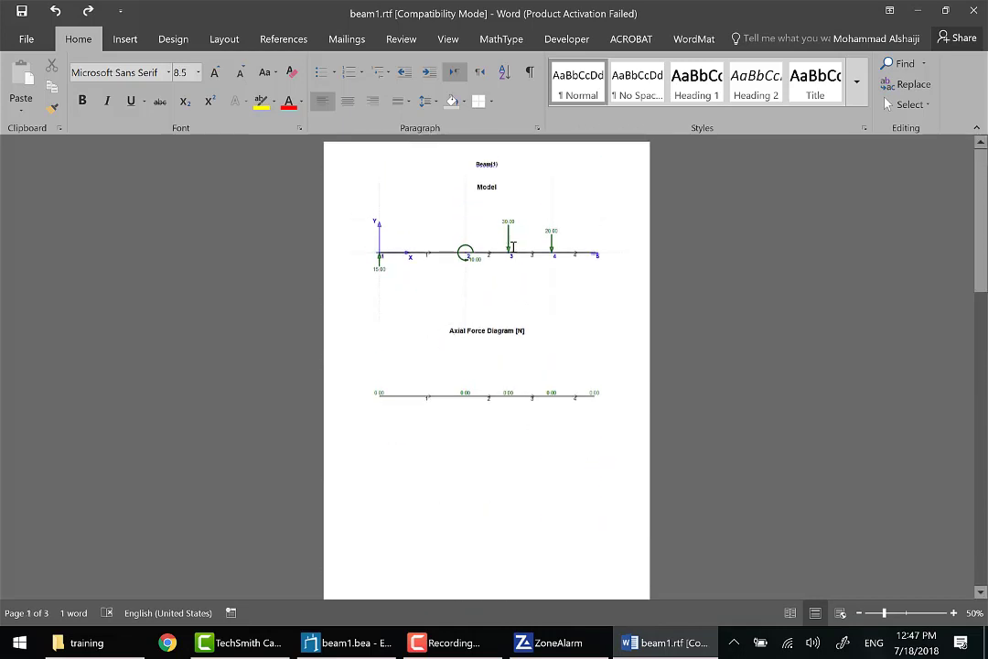
{"action": "double_click", "coordinate": [514, 246]}
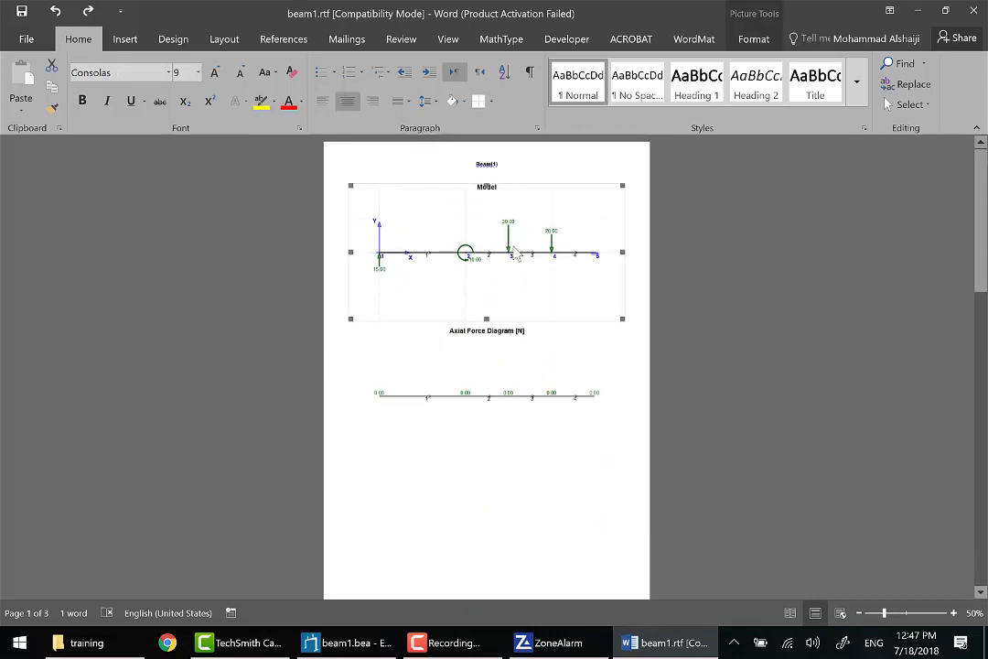
{"action": "left_click", "coordinate": [797, 105]}
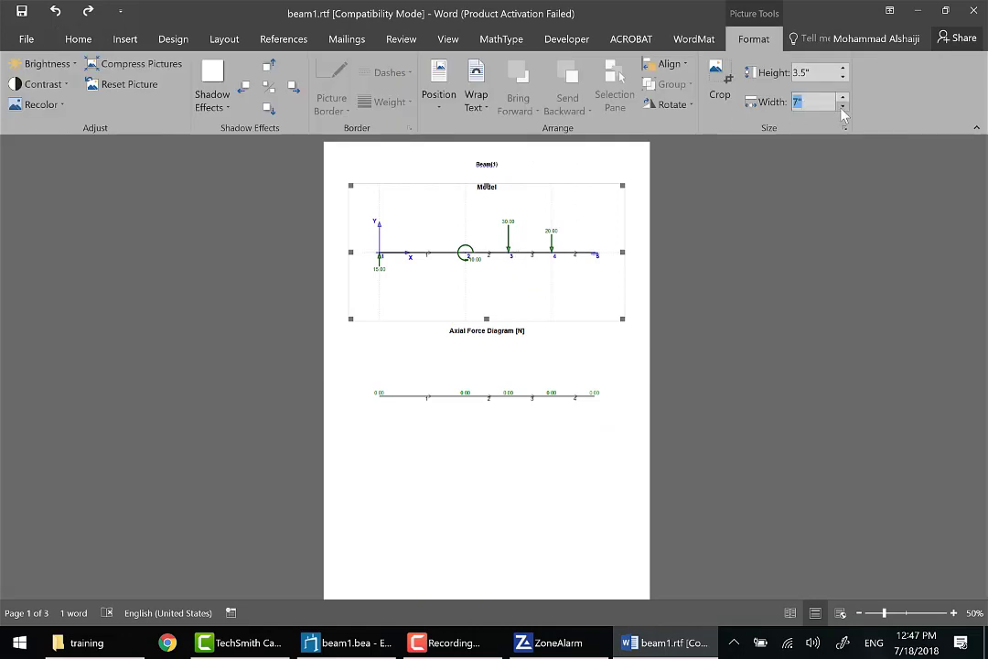
{"action": "type", "text": "6.5"}
{"action": "key", "text": "Return"}
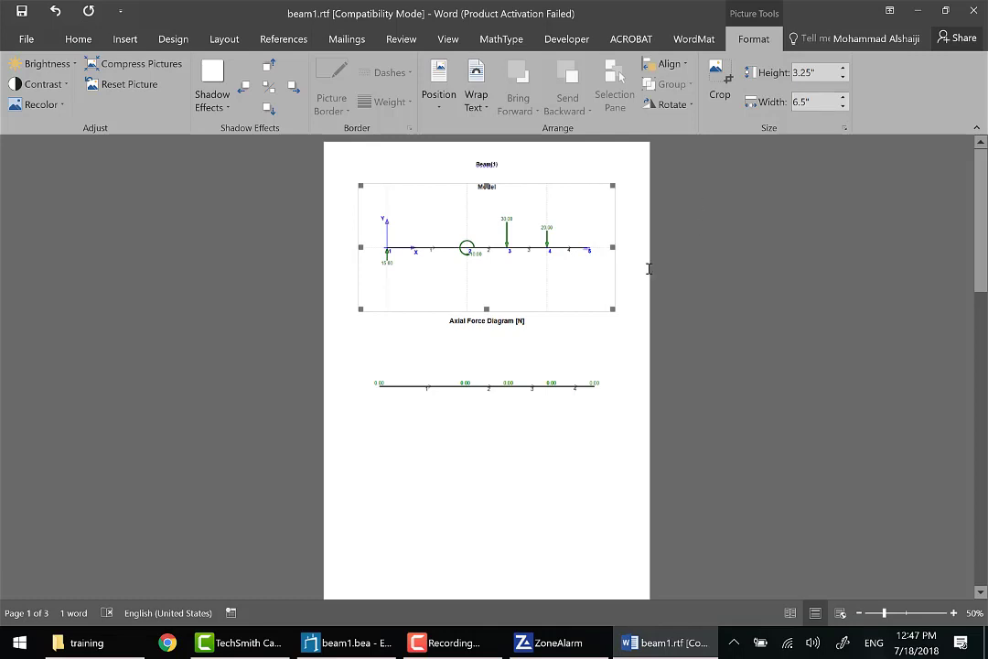
Set the width of the Axial Force Diagram picture to 6.5"
{"action": "left_click", "coordinate": [540, 346]}
{"action": "left_click", "coordinate": [808, 104]}
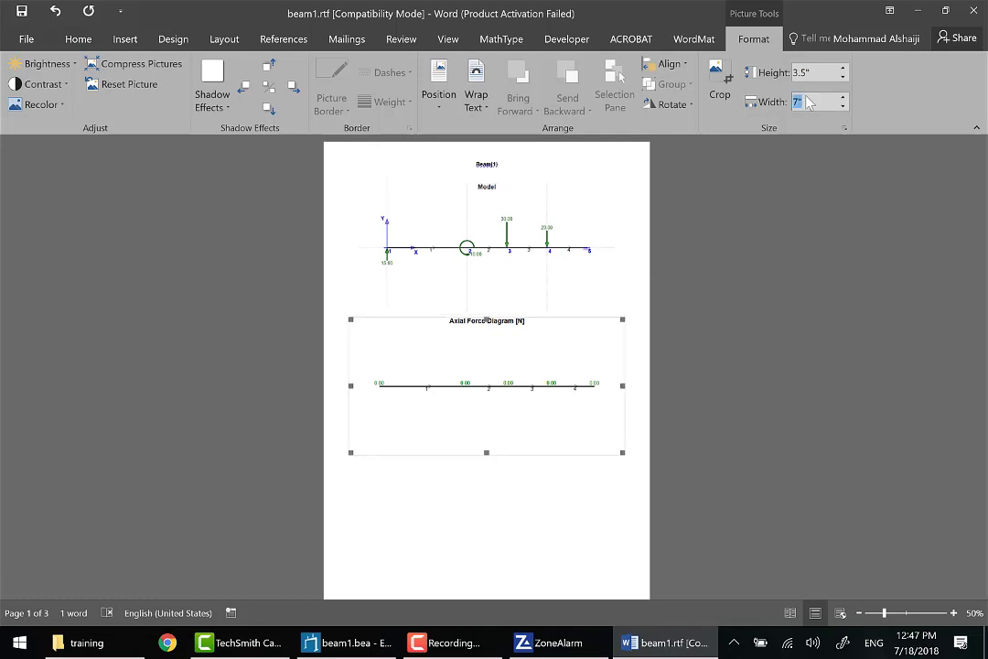
{"action": "type", "text": "6.5"}
{"action": "key", "text": "Return"}
Set the width of the Shear Force Diagram picture to 6.5"
{"action": "scroll", "coordinate": [495, 384], "scroll_direction": "down", "scroll_amount": 5}
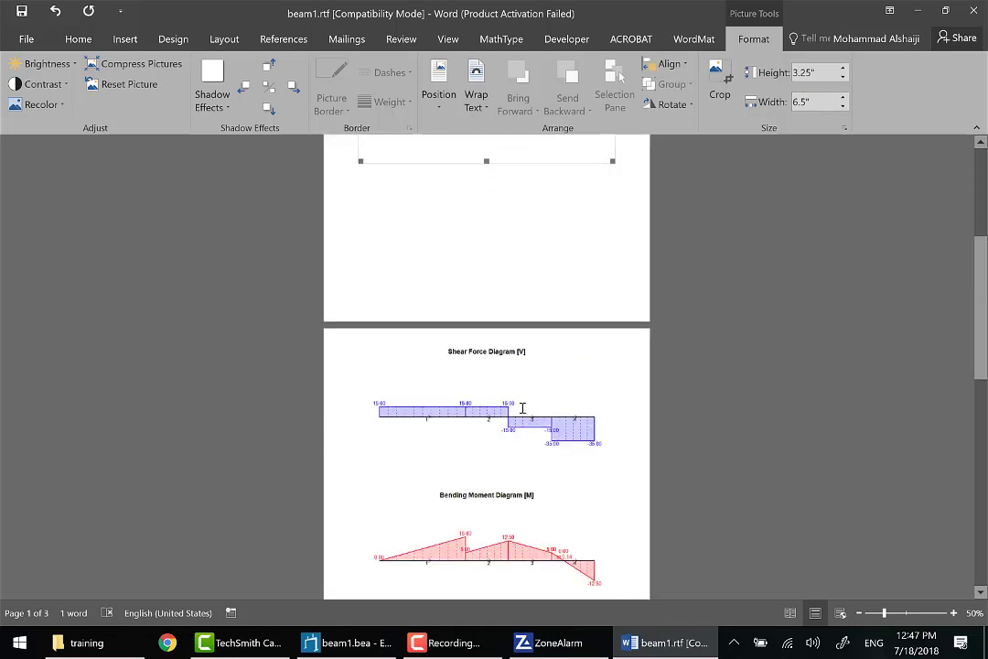
{"action": "left_click", "coordinate": [522, 407]}
{"action": "left_click", "coordinate": [814, 102]}
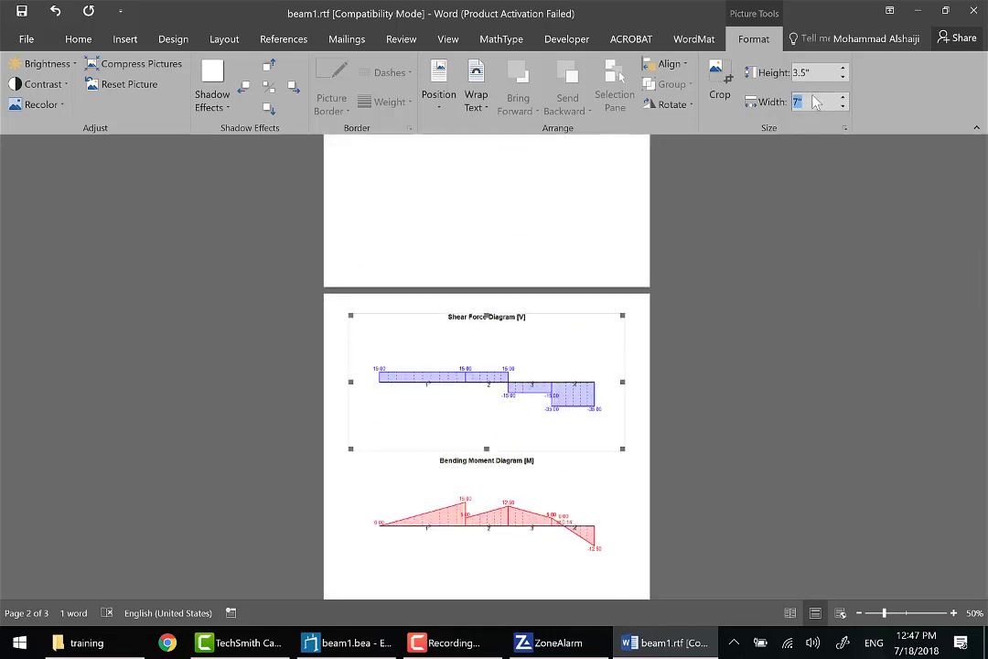
{"action": "type", "text": "6.5"}
{"action": "key", "text": "Return"}
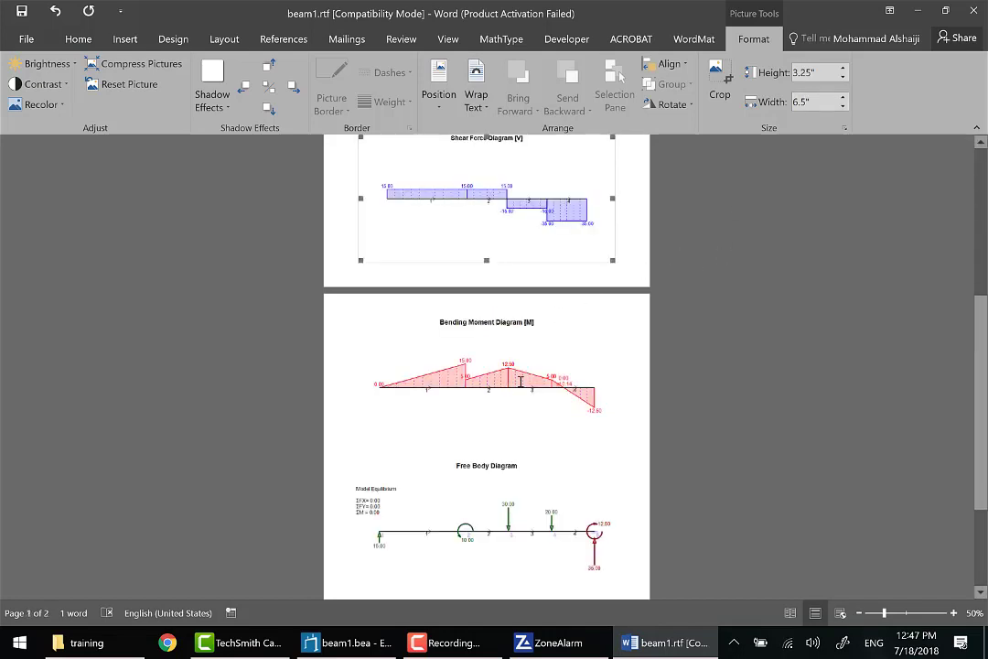
Set the width of the Bending Moment Diagram picture to 6.5"
{"action": "left_click", "coordinate": [440, 322]}
{"action": "left_click", "coordinate": [805, 102]}
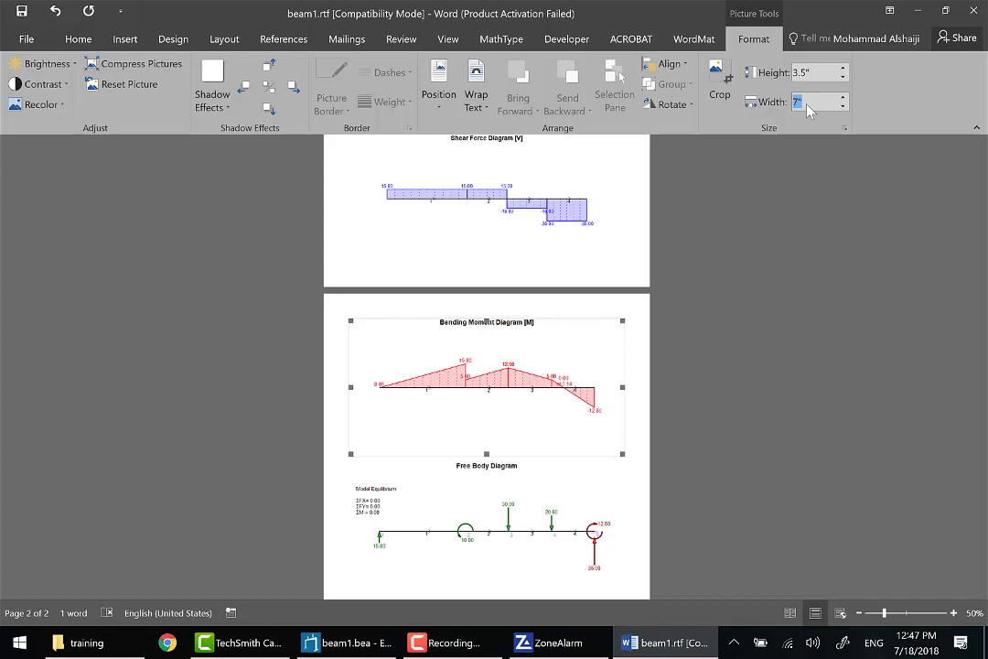
{"action": "type", "text": "6.5"}
{"action": "key", "text": "Return"}
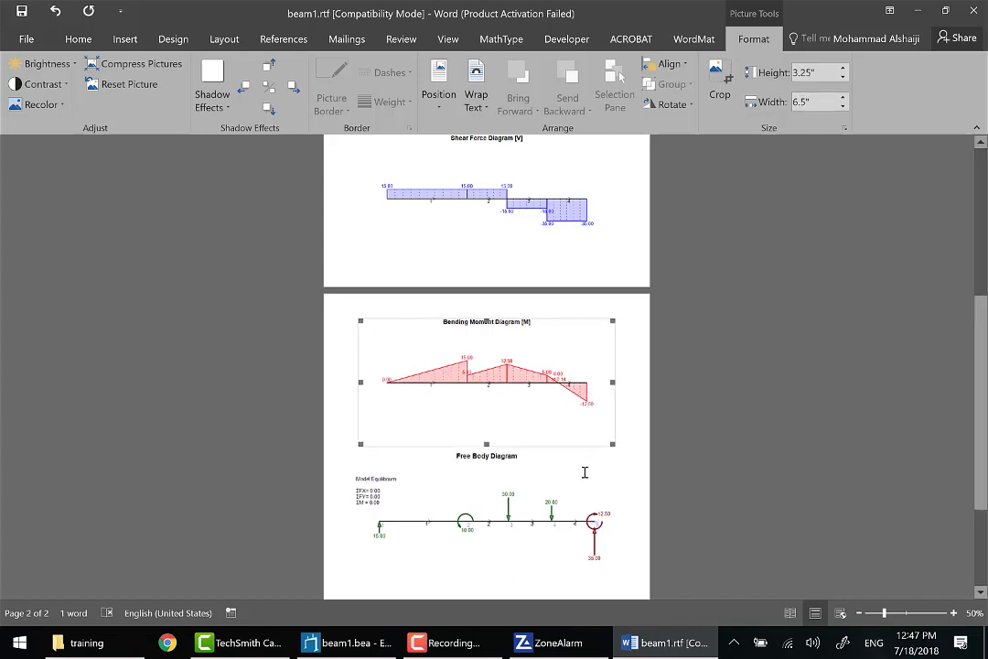
Set the width of the Free Body Diagram picture to 6.5"
{"action": "left_click", "coordinate": [584, 470]}
{"action": "left_click", "coordinate": [810, 106]}
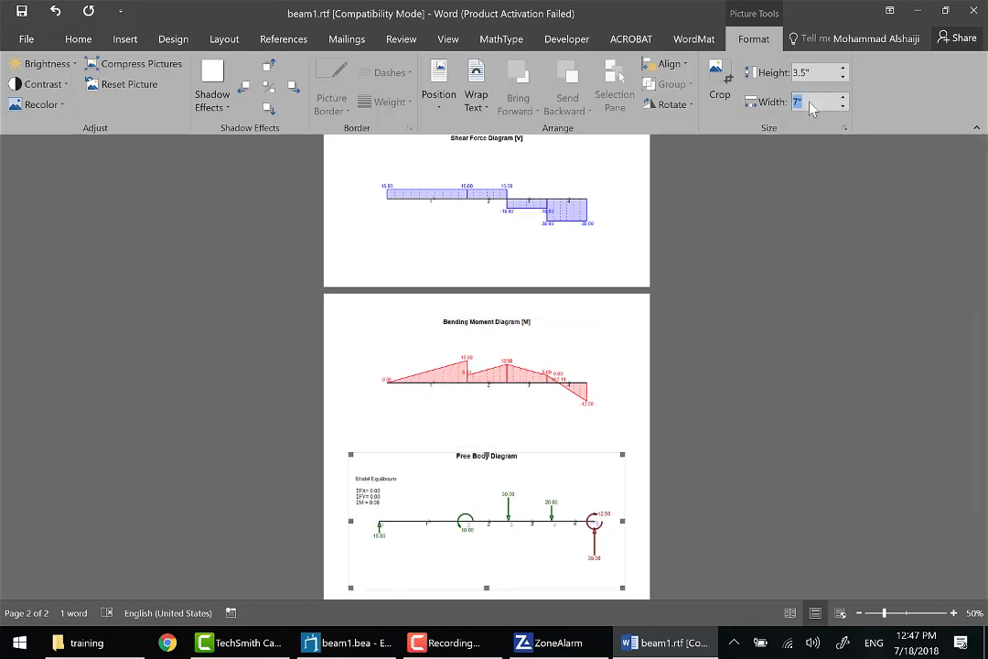
{"action": "type", "text": "6.5"}
{"action": "key", "text": "Return"}
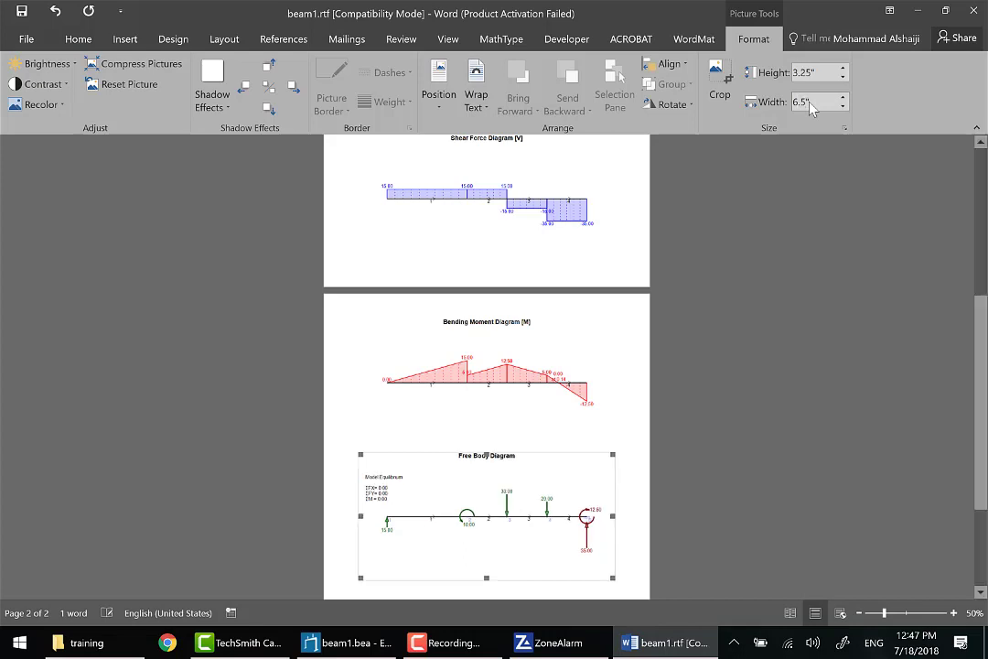
Zoom the report to a two-page view to check the layout of both pages side by side
{"action": "scroll", "coordinate": [778, 351], "scroll_direction": "down", "scroll_amount": 3}
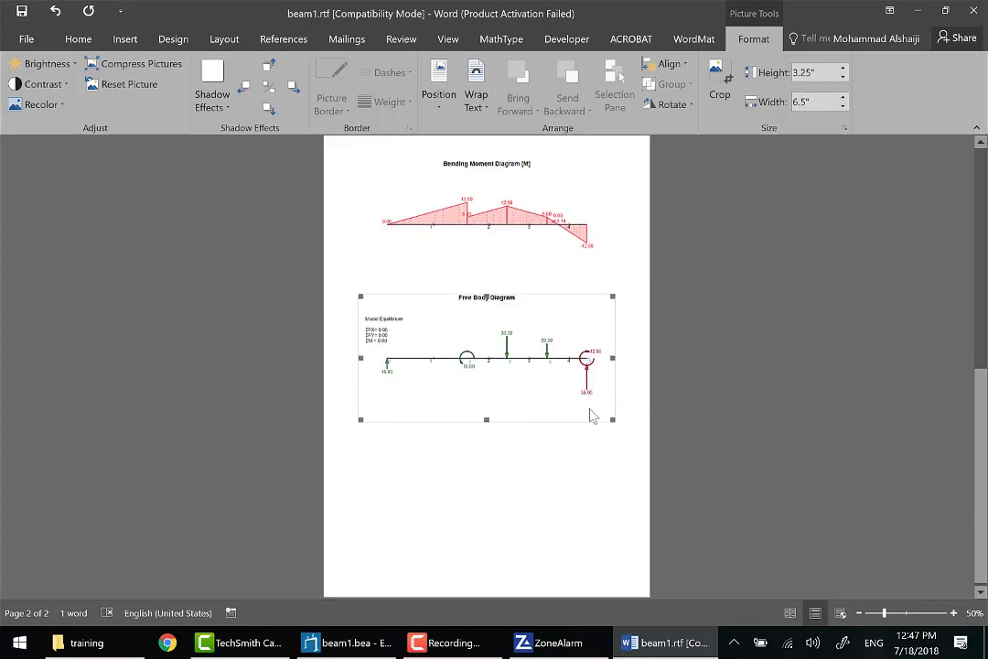
{"action": "scroll", "coordinate": [591, 410], "scroll_direction": "down", "scroll_amount": 3, "text": "ctrl"}
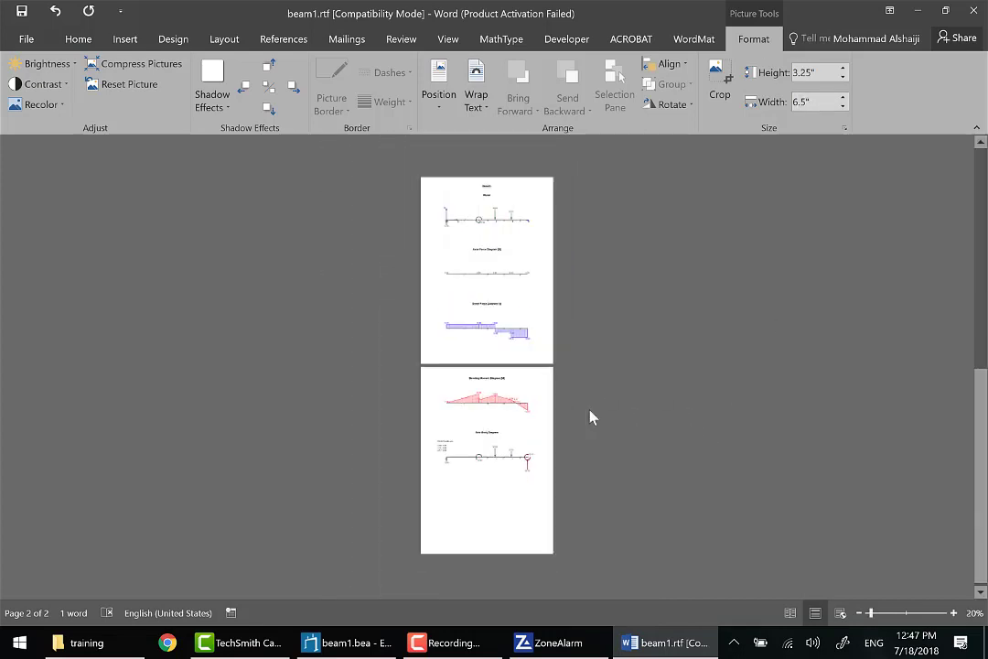
{"action": "left_click", "coordinate": [973, 614]}
{"action": "left_click", "coordinate": [600, 233]}
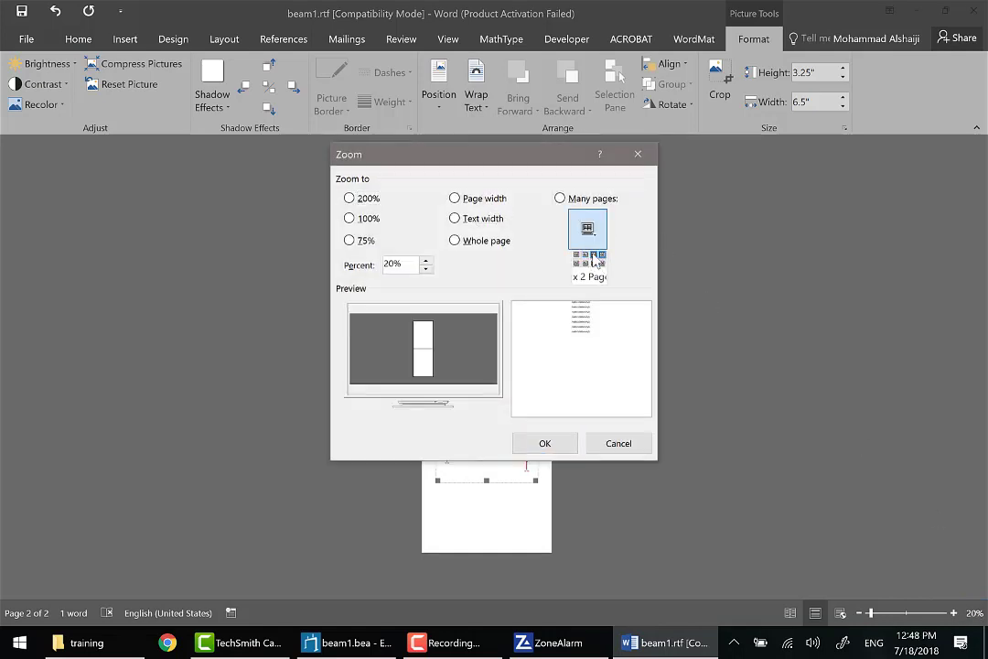
{"action": "left_click", "coordinate": [585, 256]}
{"action": "left_click", "coordinate": [544, 443]}
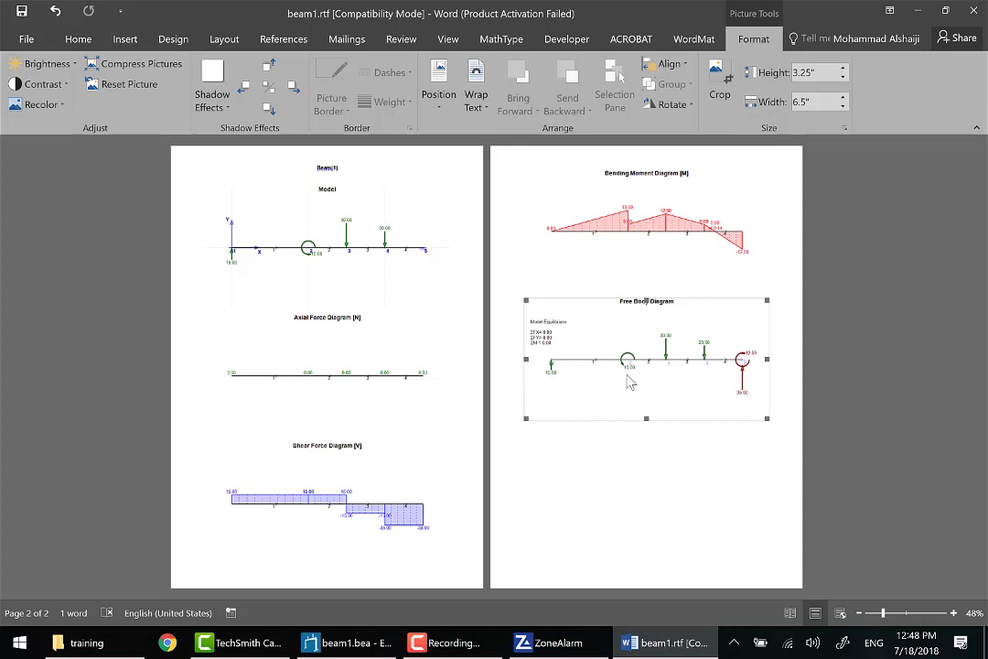
{"action": "left_click", "coordinate": [11, 647]}
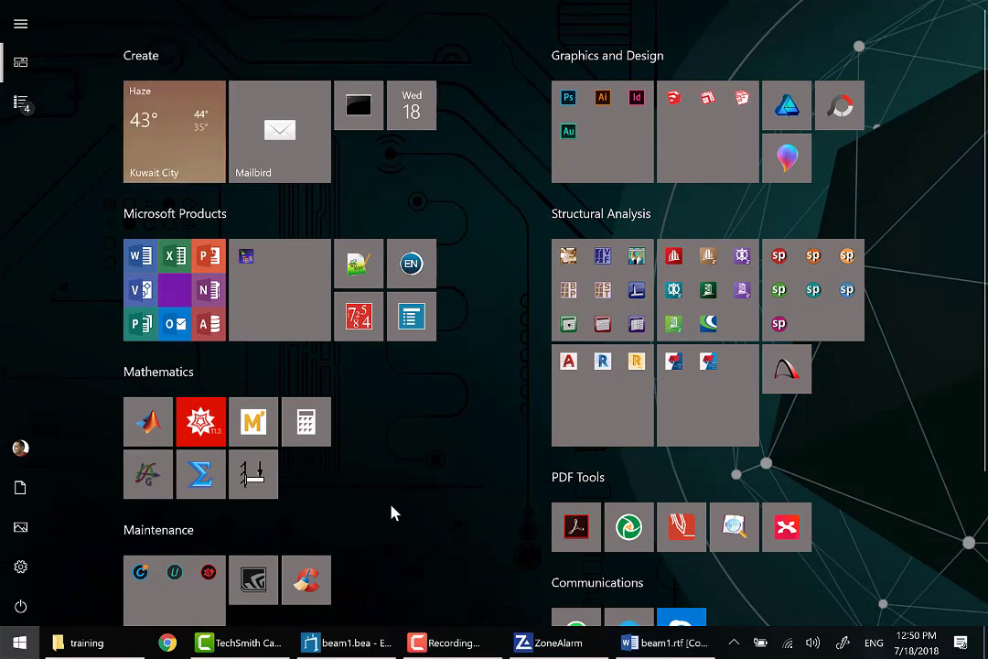
{"action": "left_click", "coordinate": [20, 641]}
Switch to the beam model in EngiLab Beam.2D and release the DY and RZ constraints of node 5
{"action": "mouse_move", "coordinate": [391, 647]}
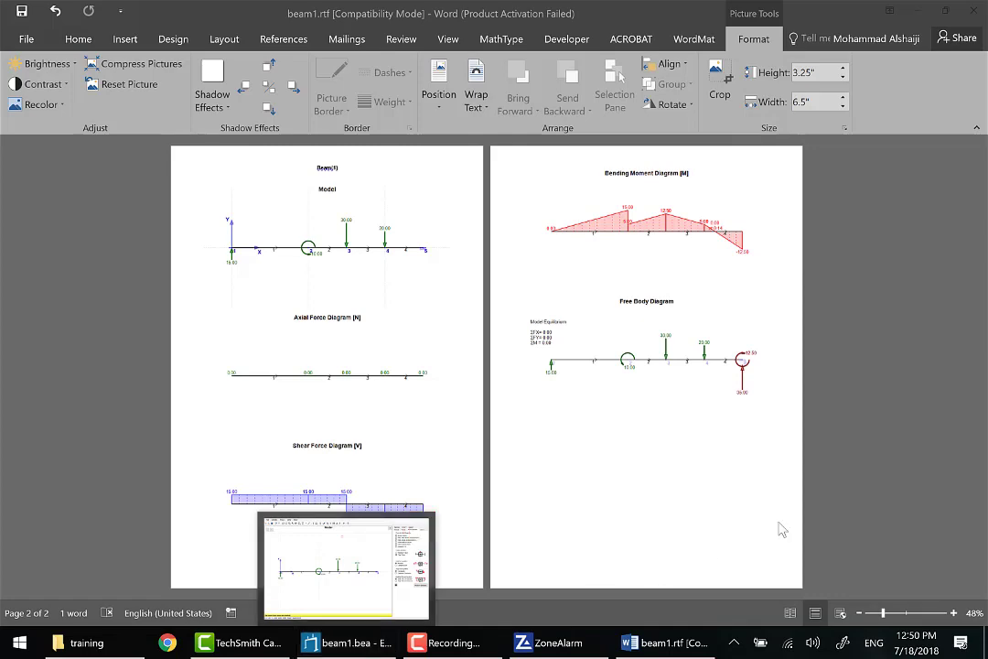
{"action": "left_click", "coordinate": [352, 642]}
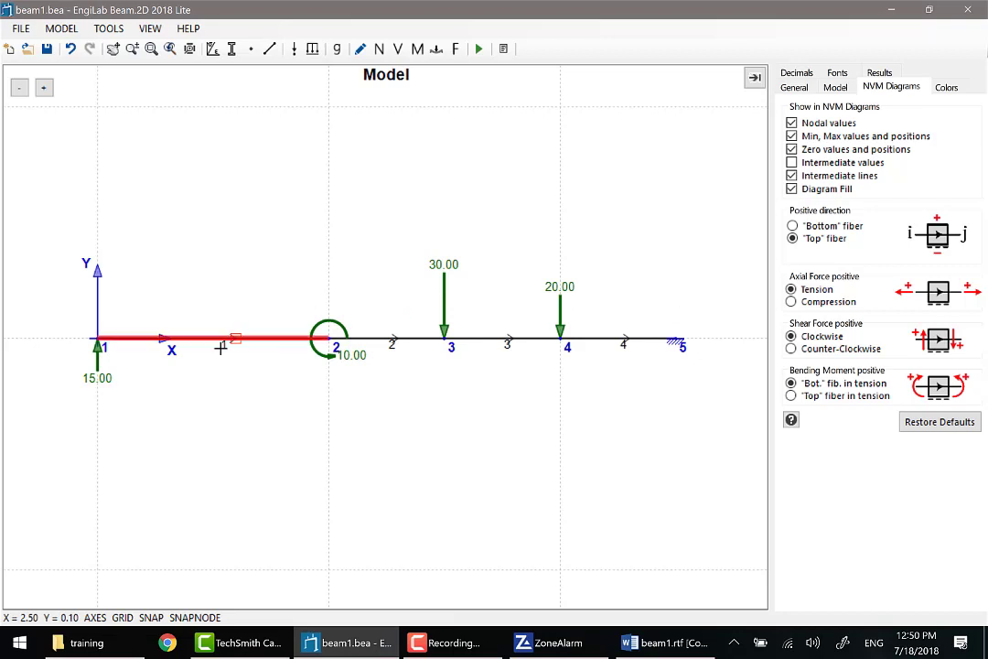
{"action": "right_click", "coordinate": [677, 341]}
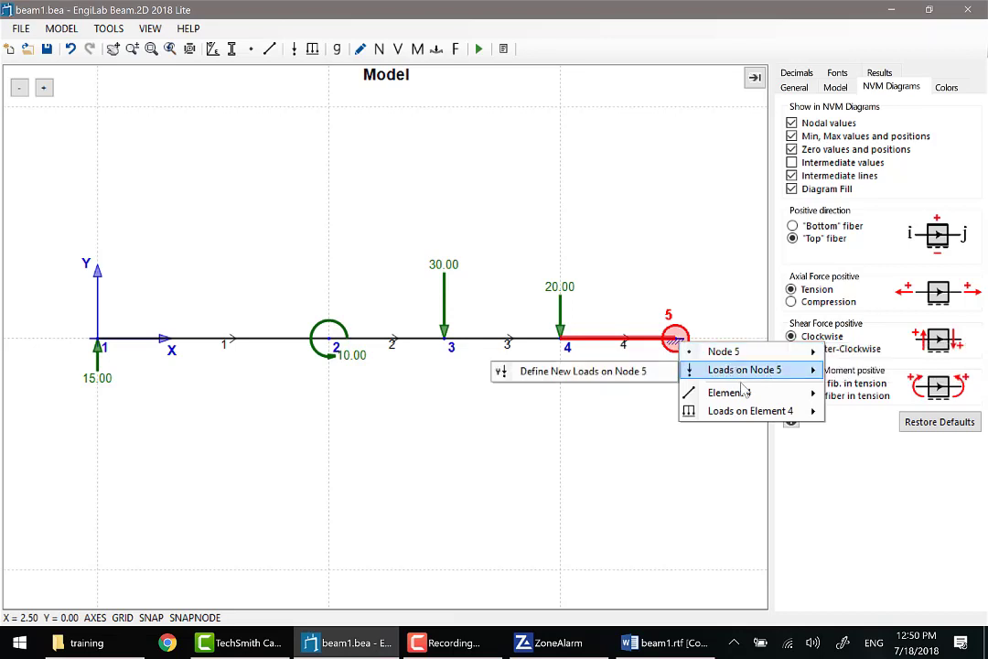
{"action": "mouse_move", "coordinate": [746, 353]}
{"action": "left_click", "coordinate": [860, 350]}
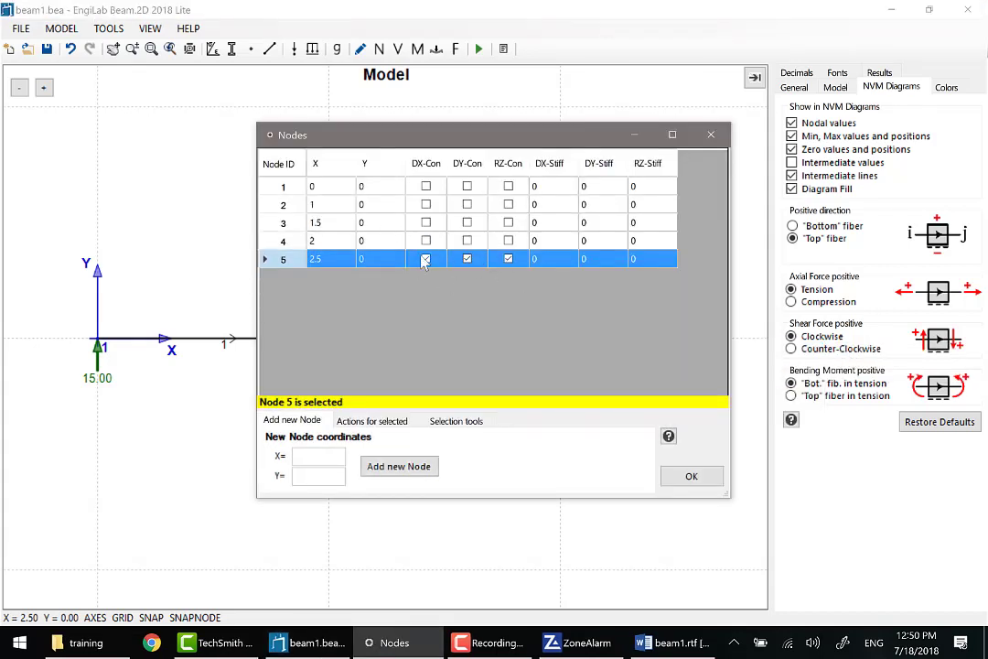
{"action": "left_click", "coordinate": [467, 259]}
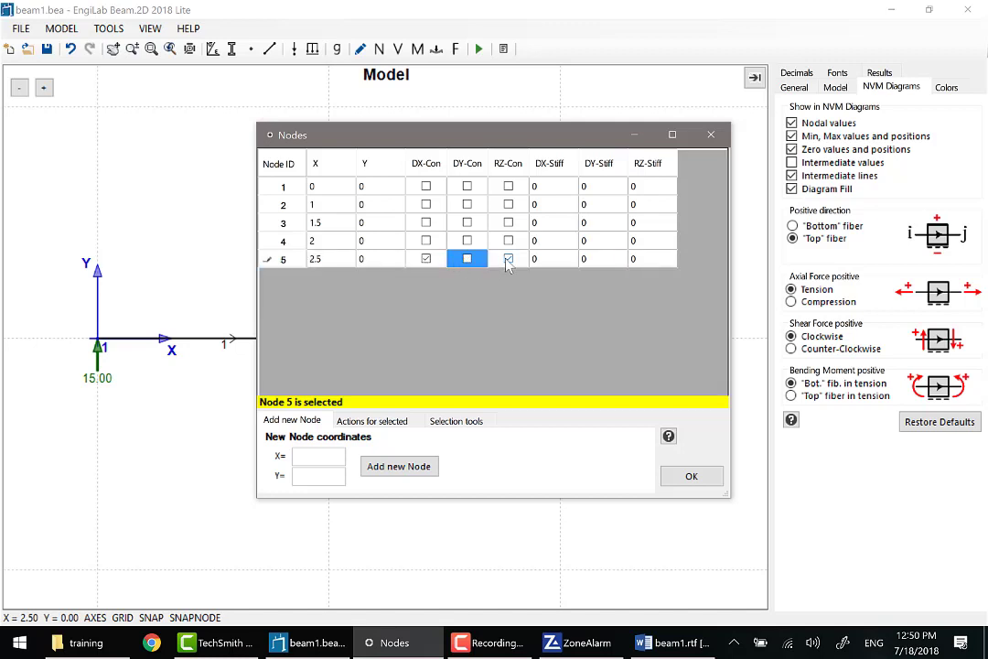
{"action": "left_click", "coordinate": [509, 259]}
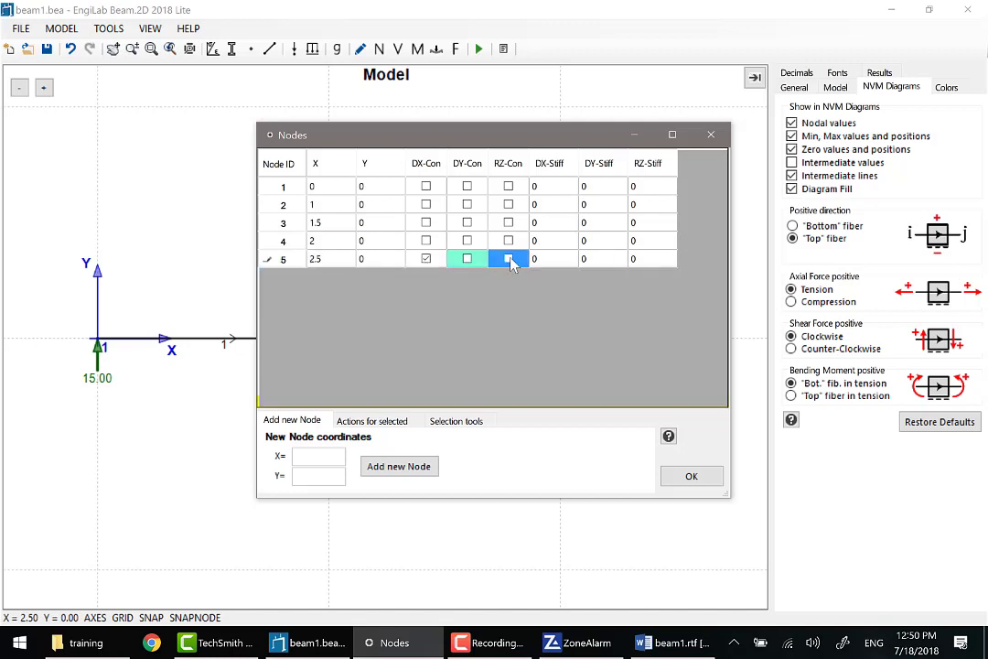
{"action": "left_click", "coordinate": [684, 481]}
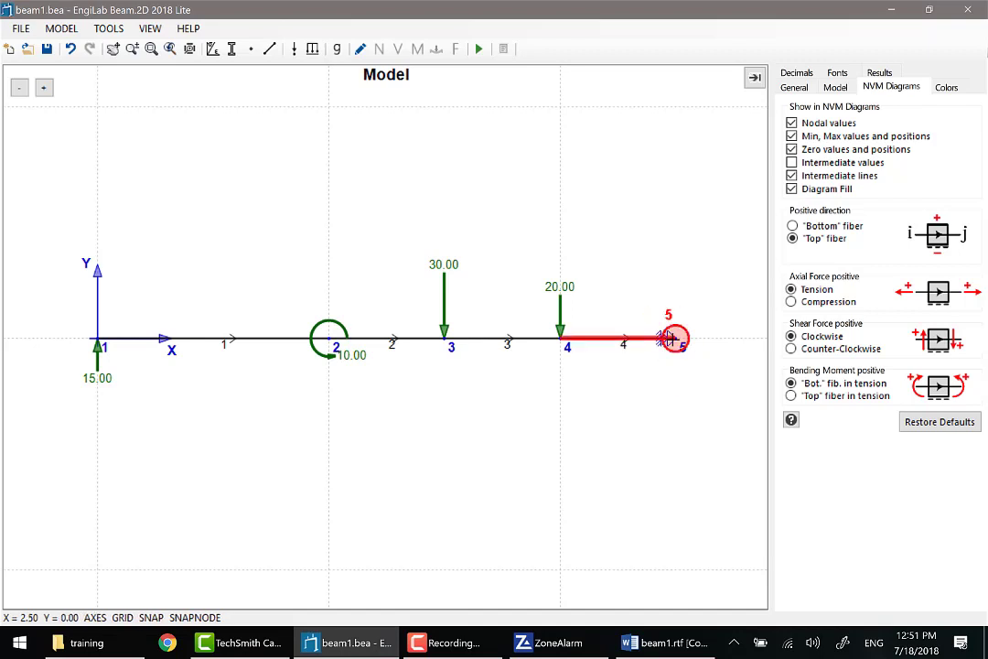
Make node 5 a roller support by constraining DY and releasing DX in its node properties
{"action": "right_click", "coordinate": [668, 340]}
{"action": "mouse_move", "coordinate": [726, 368]}
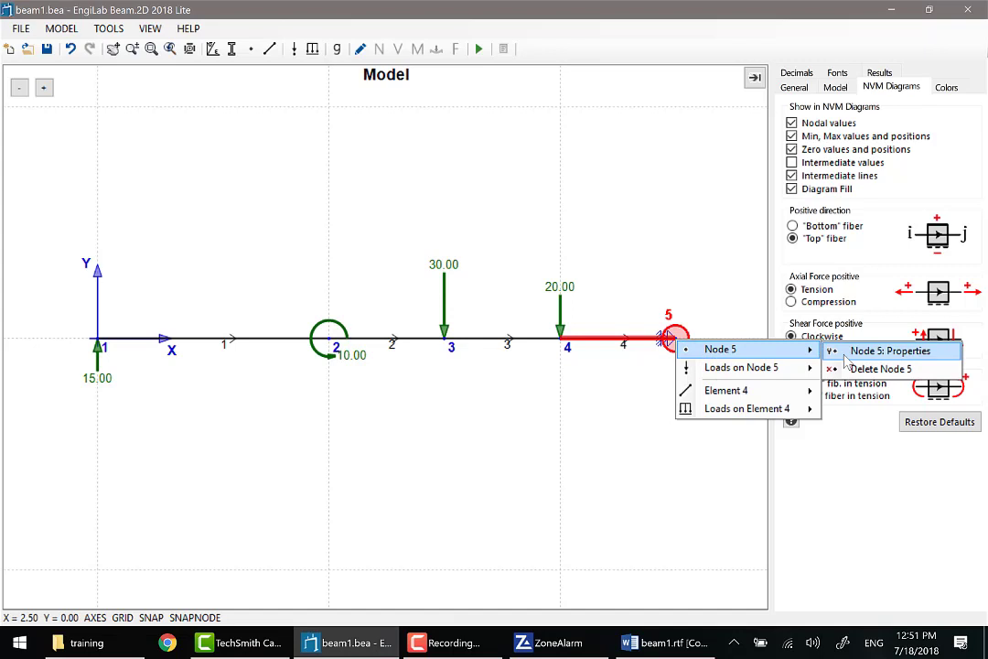
{"action": "left_click", "coordinate": [847, 351]}
{"action": "left_click", "coordinate": [467, 259]}
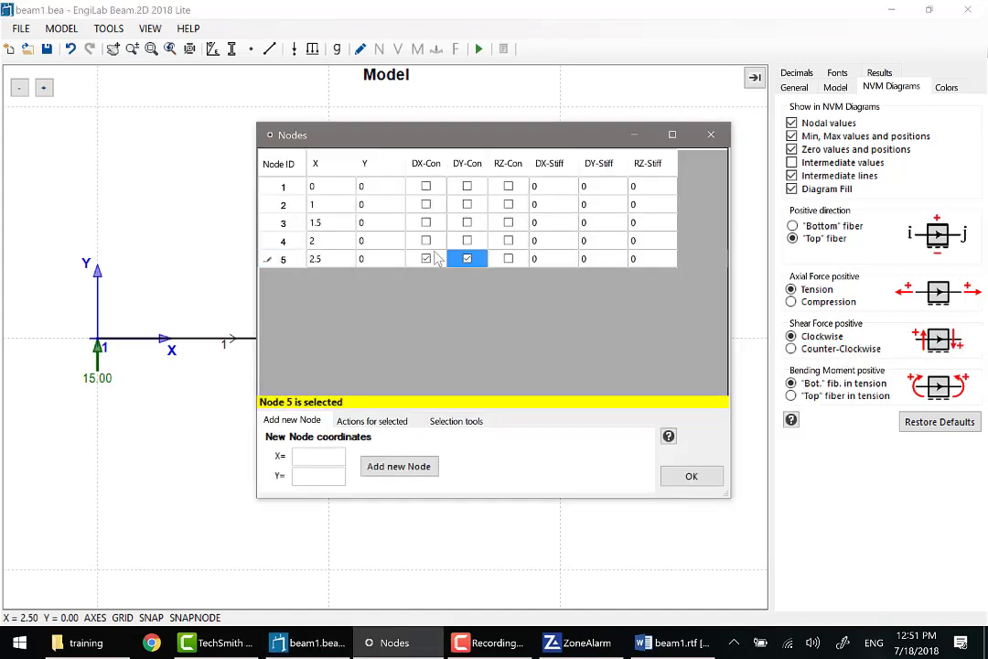
{"action": "left_click", "coordinate": [426, 259]}
{"action": "left_click", "coordinate": [426, 259]}
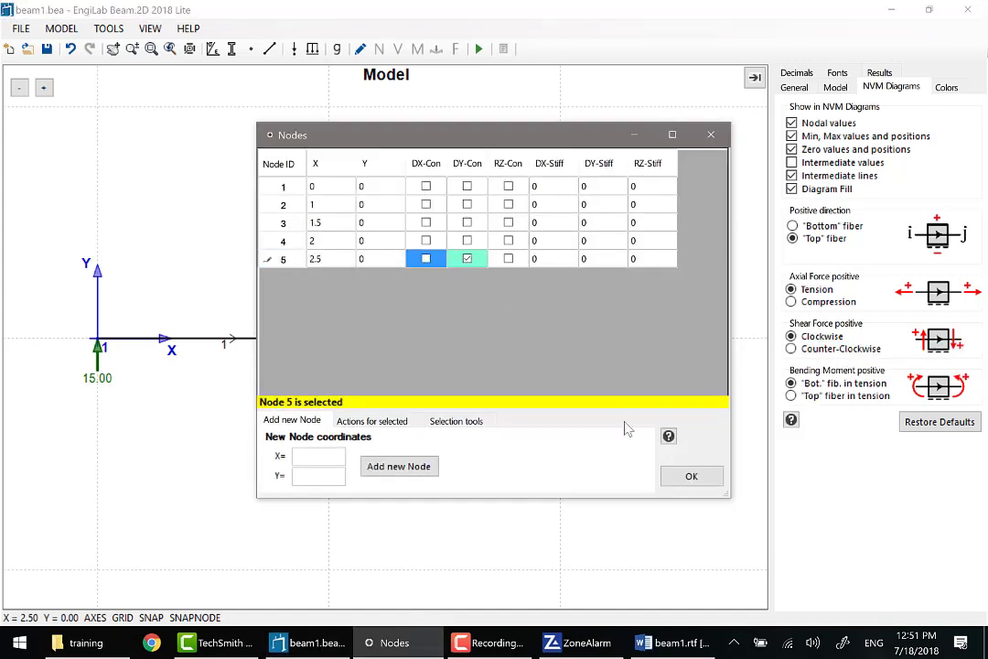
{"action": "left_click", "coordinate": [673, 483]}
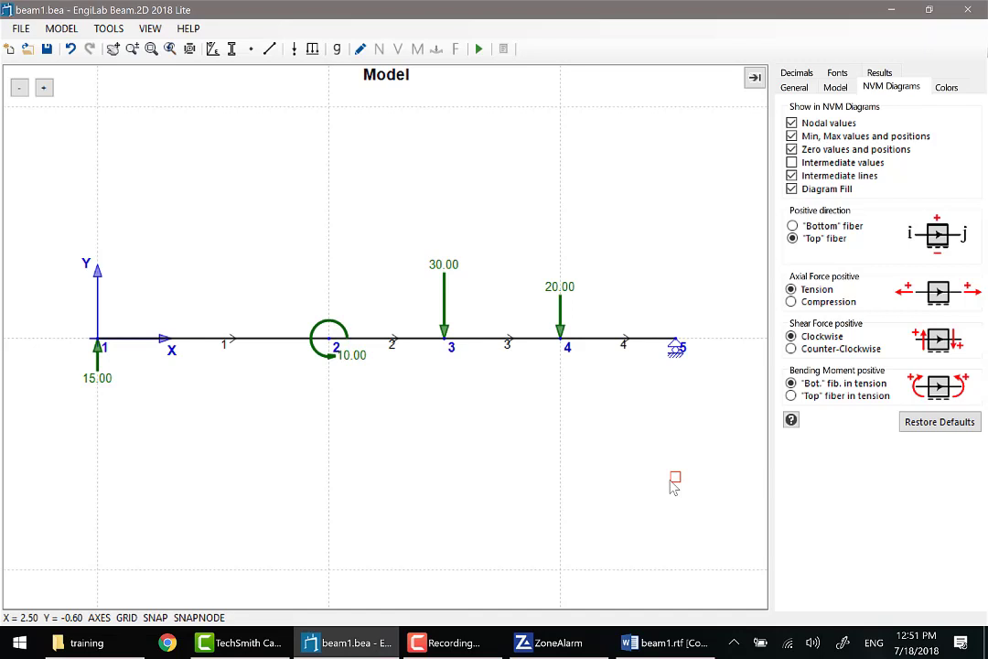
Switch to the beam1.rtf report in Word and select the Model picture to check its width
{"action": "left_click", "coordinate": [661, 642]}
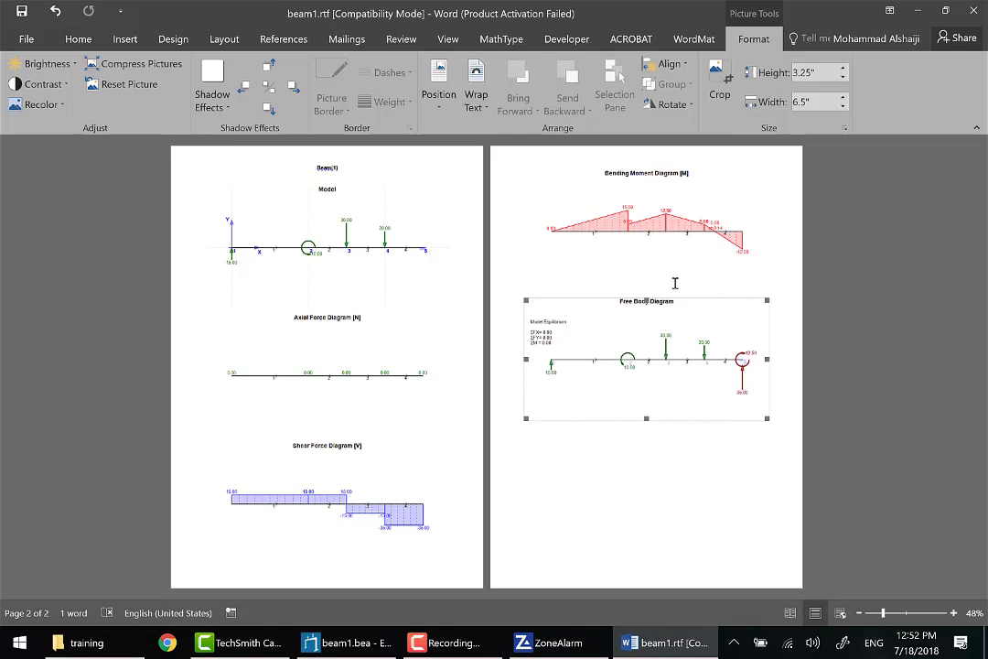
{"action": "left_click", "coordinate": [526, 212]}
{"action": "left_click", "coordinate": [339, 189]}
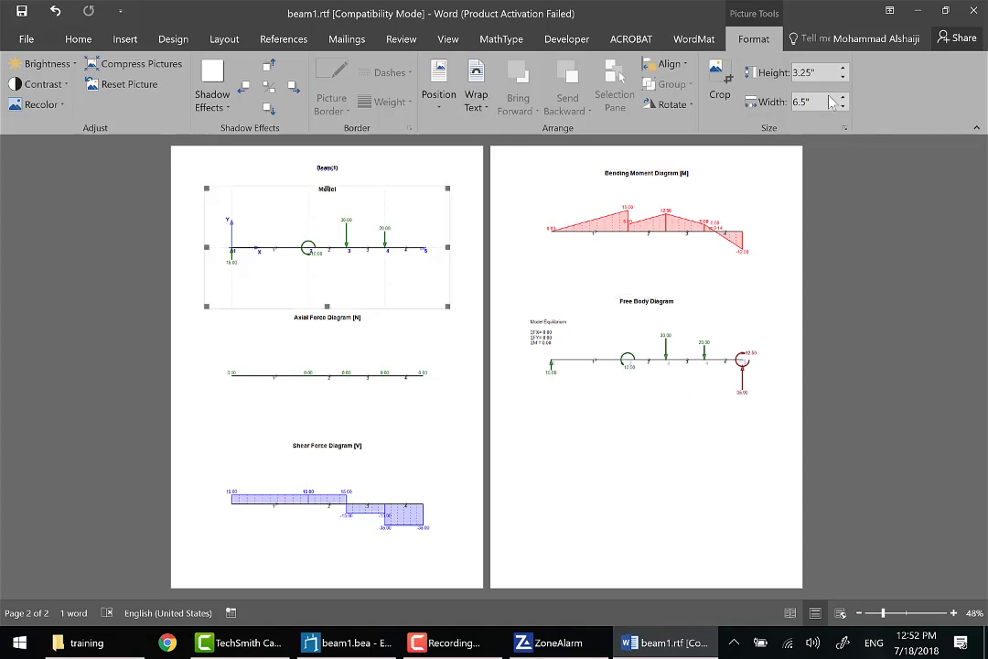
{"action": "left_click", "coordinate": [822, 103]}
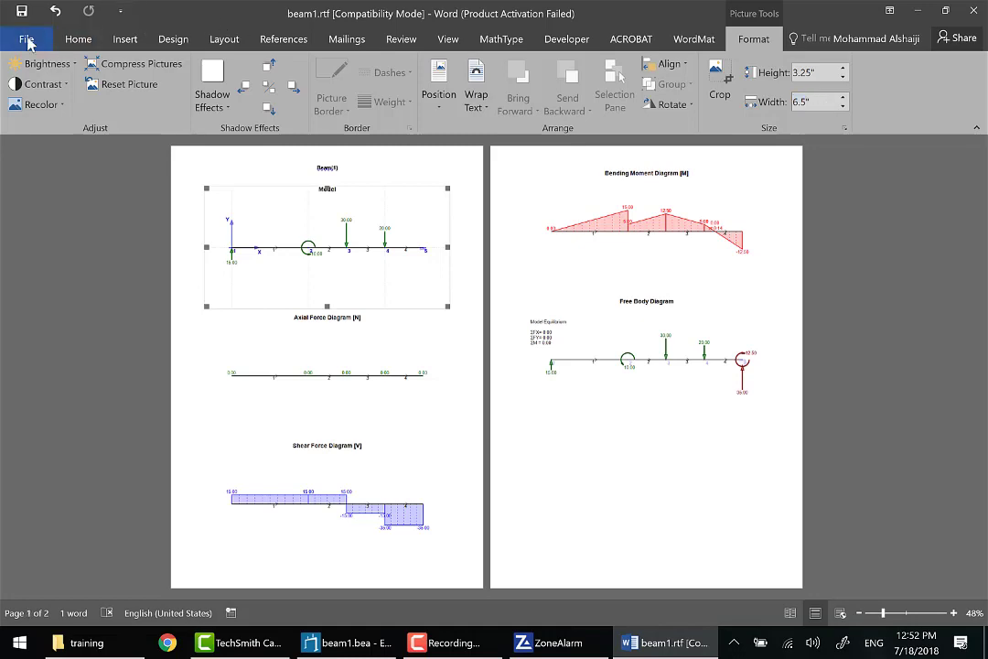
Set Word's measurement units to centimeters in the advanced options and check the width of the Bending Moment Diagram picture
{"action": "left_click", "coordinate": [27, 37]}
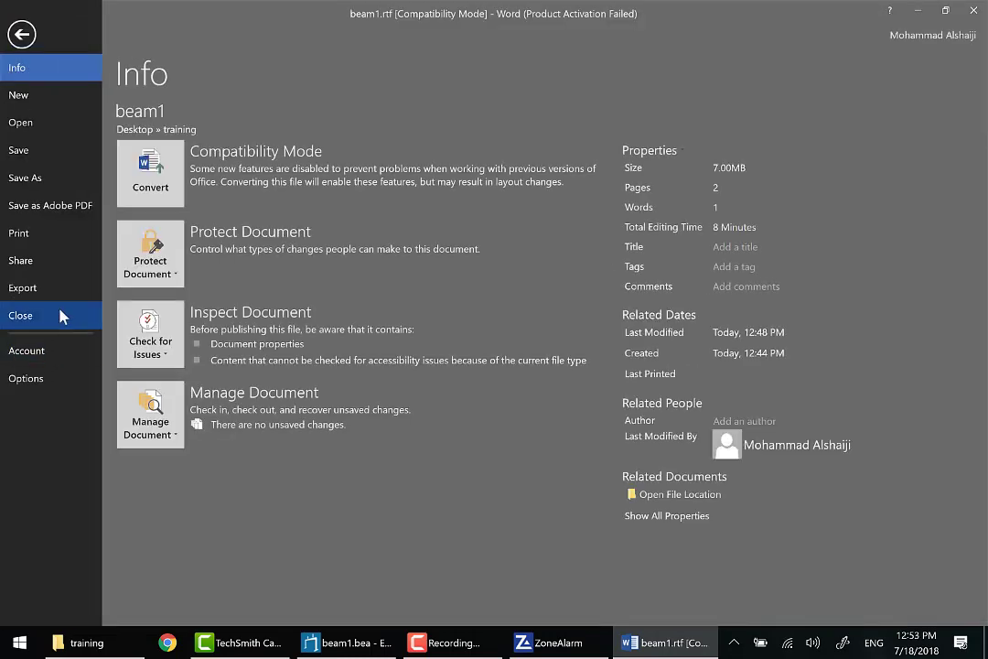
{"action": "key", "text": "Escape"}
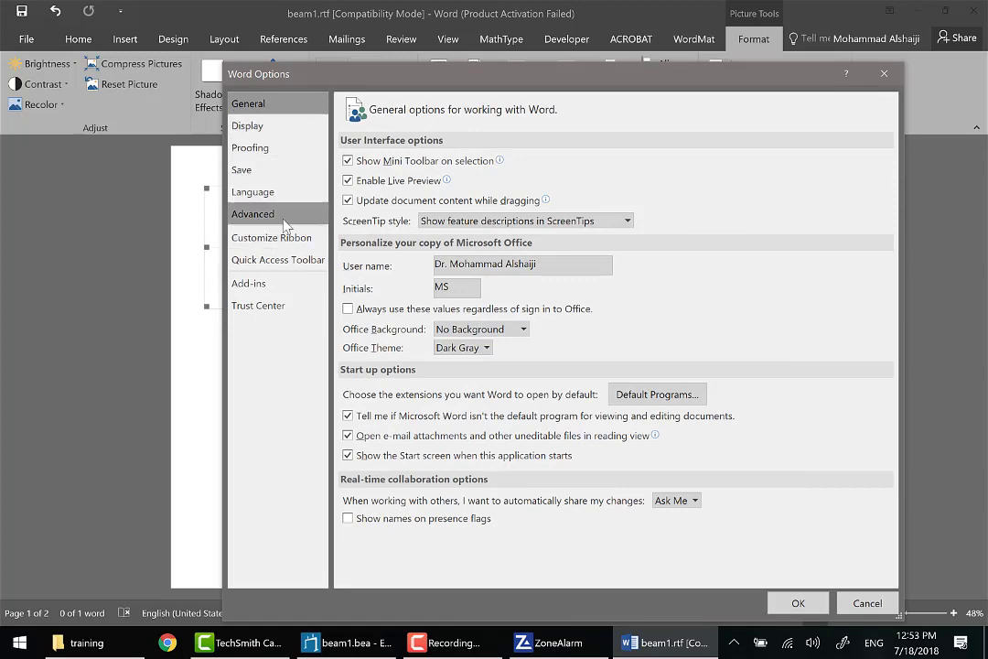
{"action": "left_click", "coordinate": [255, 214]}
{"action": "scroll", "coordinate": [547, 459], "scroll_direction": "down", "scroll_amount": 5}
{"action": "scroll", "coordinate": [547, 459], "scroll_direction": "down", "scroll_amount": 10}
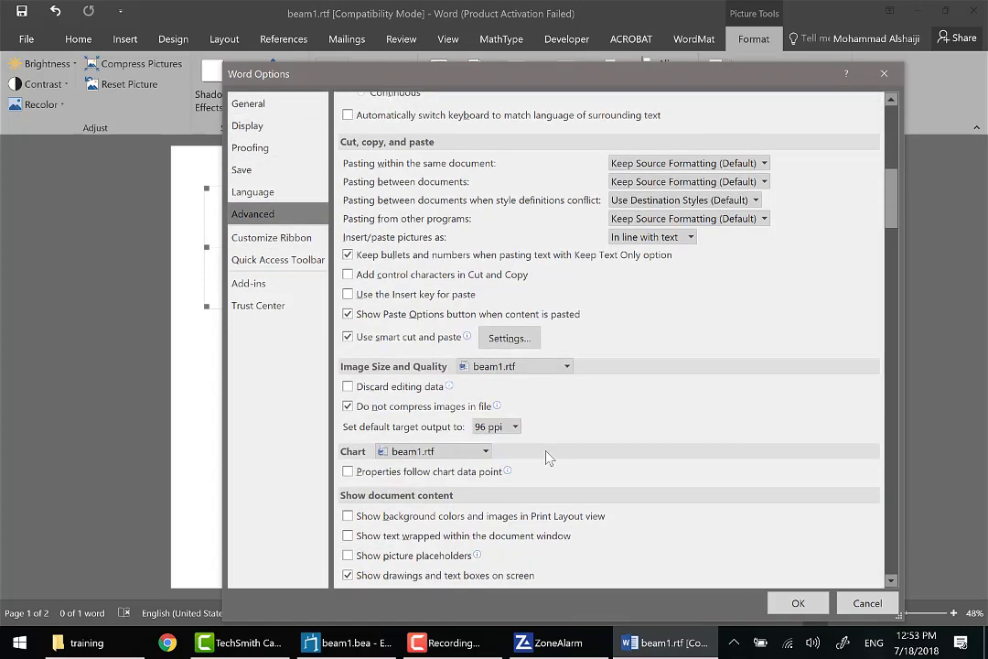
{"action": "scroll", "coordinate": [567, 444], "scroll_direction": "down", "scroll_amount": 10}
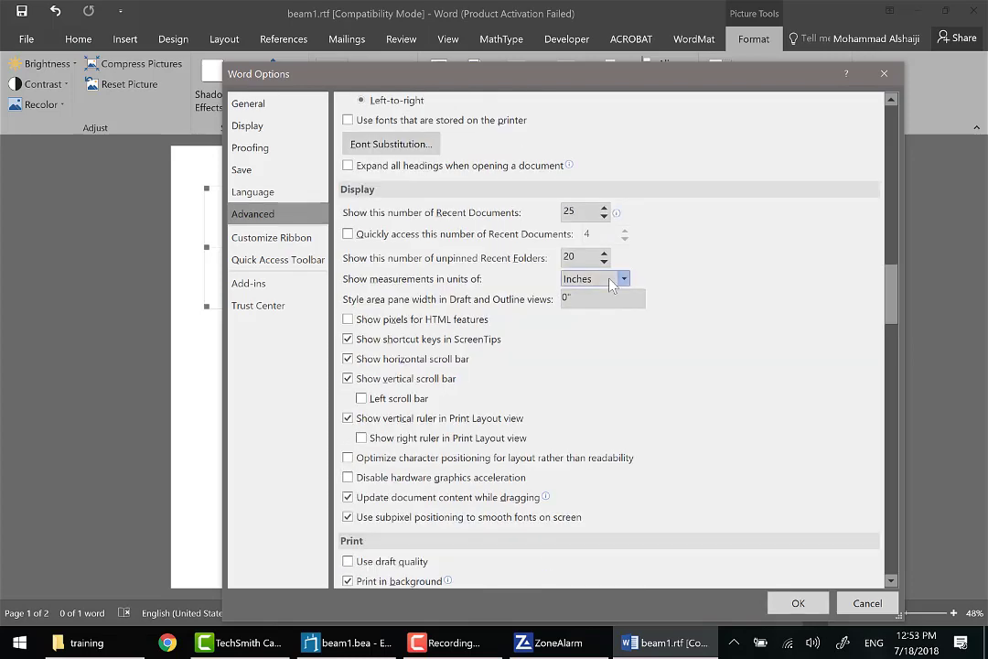
{"action": "left_click", "coordinate": [611, 283]}
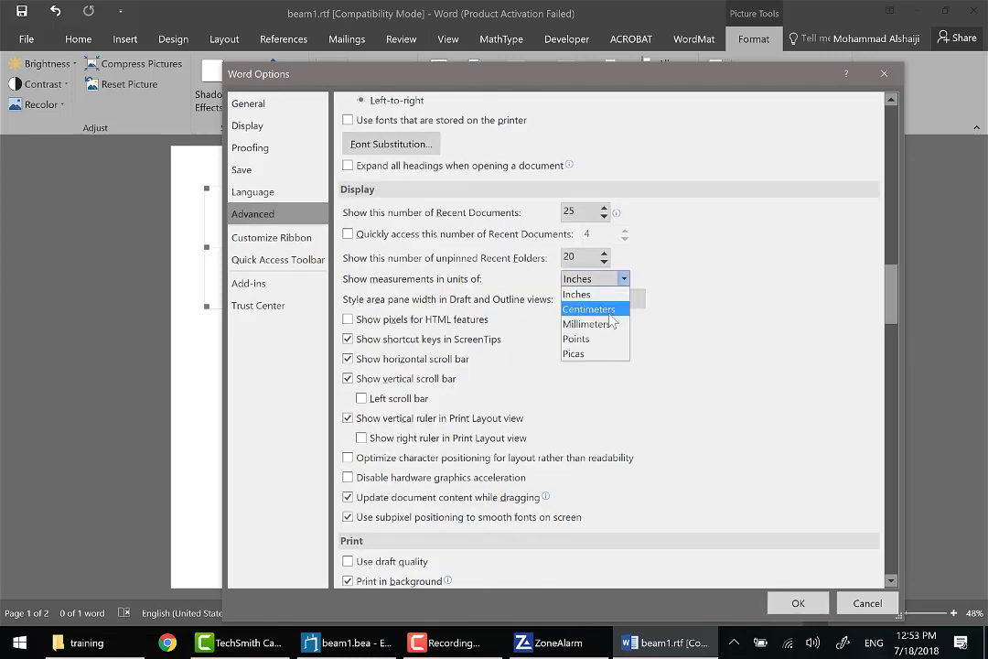
{"action": "left_click", "coordinate": [604, 309]}
{"action": "left_click", "coordinate": [797, 604]}
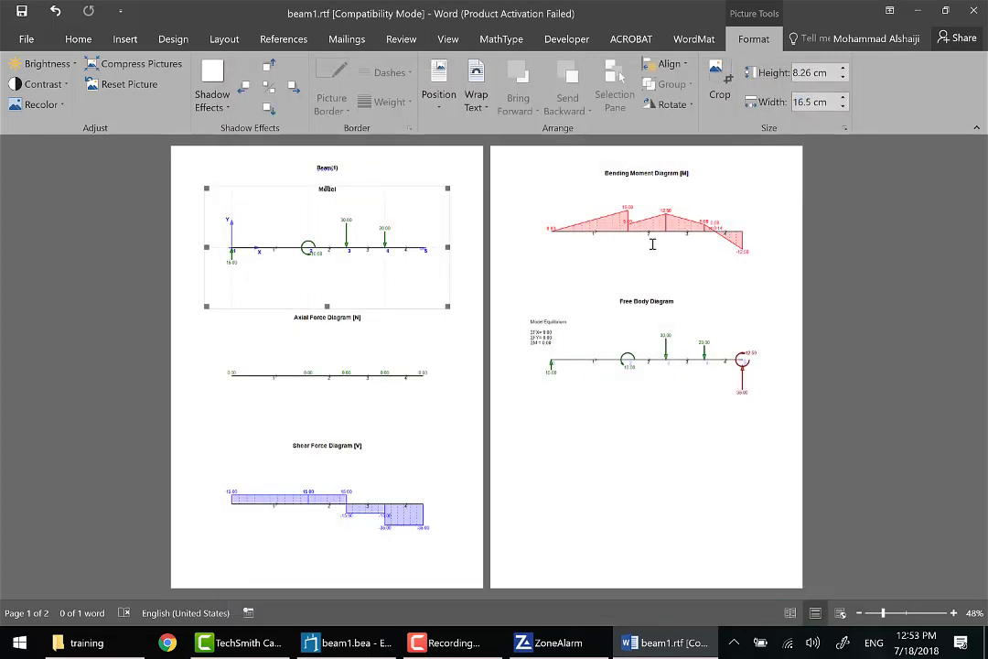
{"action": "left_click", "coordinate": [652, 244]}
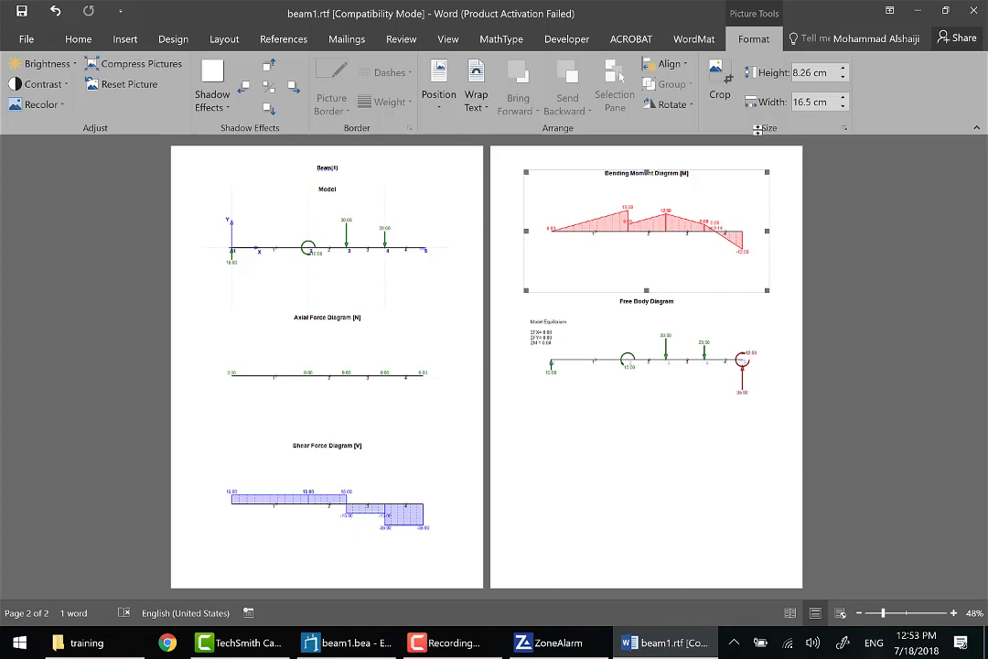
{"action": "left_click", "coordinate": [810, 102]}
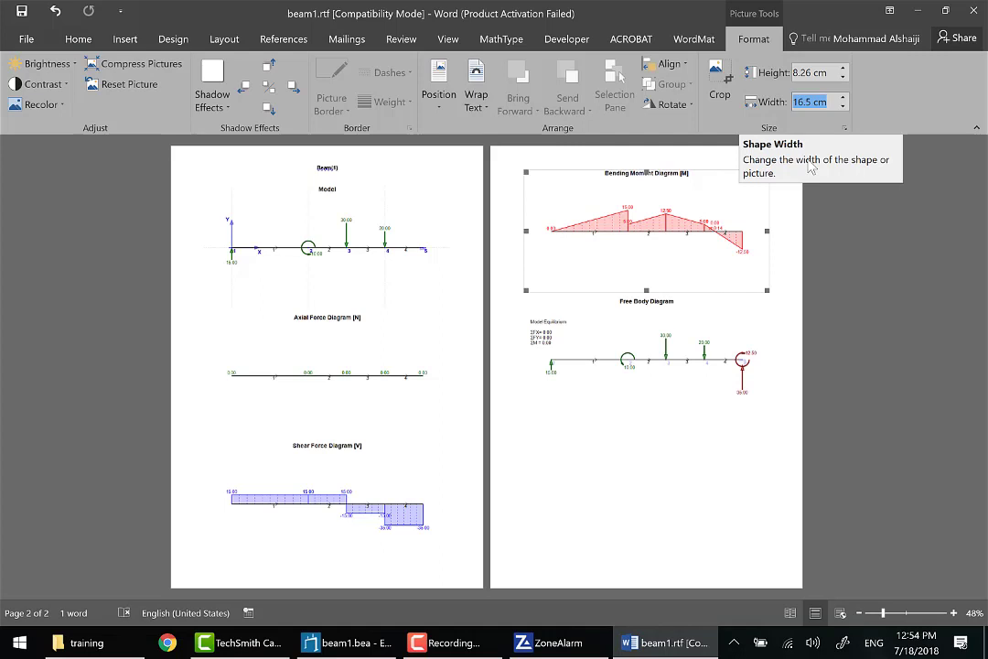
Switch to EngiLab Beam.2D, save the beam1 model and start a new model
{"action": "left_click", "coordinate": [380, 644]}
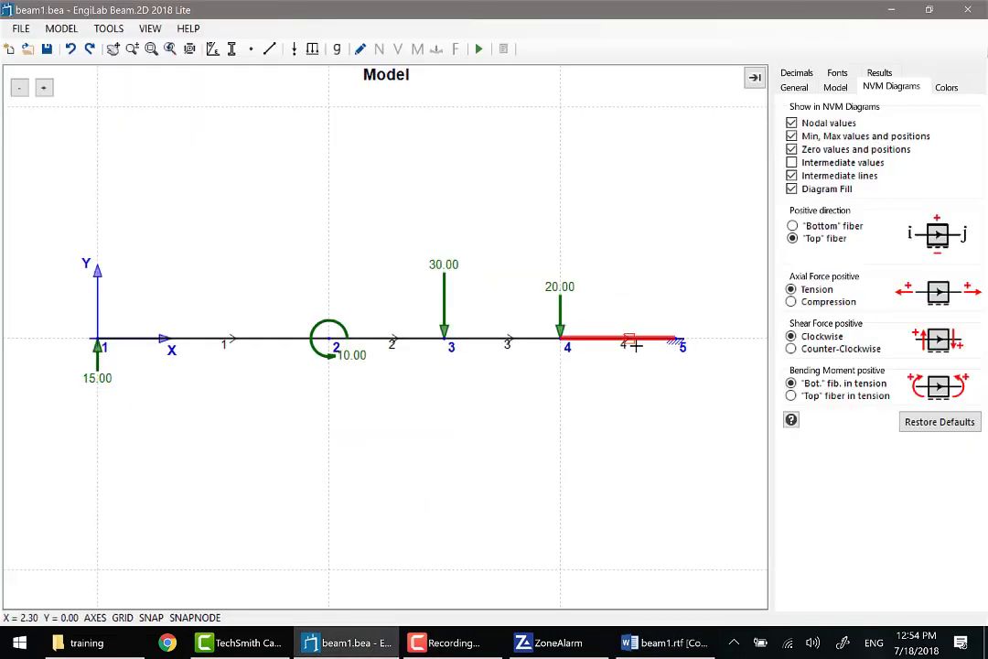
{"action": "key", "text": "ctrl+s"}
{"action": "key", "text": "ctrl+n"}
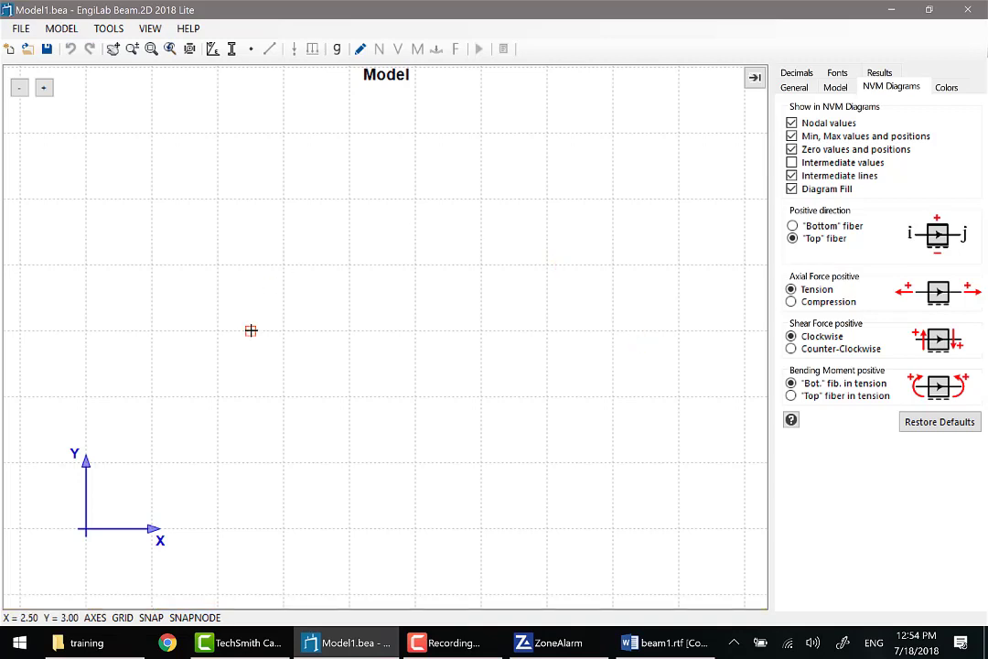
Place a node at (1, 3) and try to draw a horizontal element from it to (9, 3)
{"action": "left_click", "coordinate": [151, 330]}
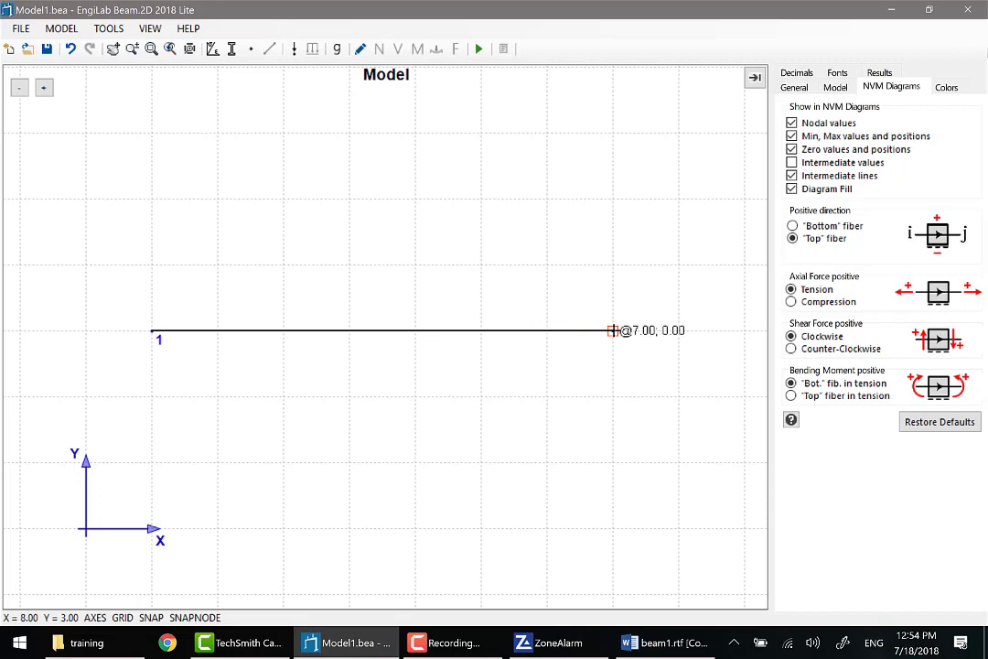
{"action": "left_click", "coordinate": [679, 330]}
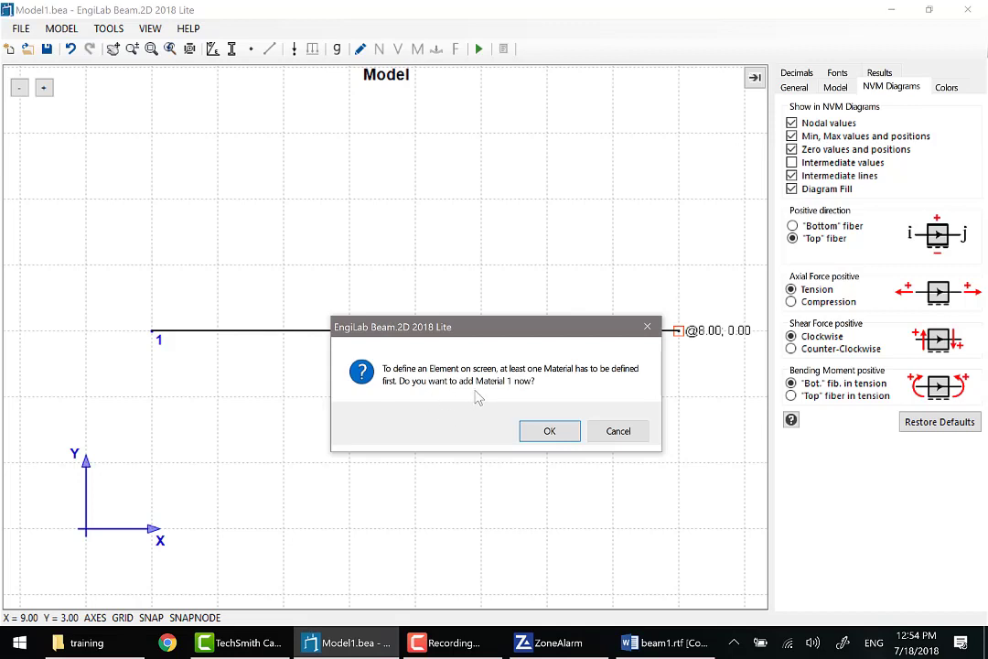
{"action": "left_click", "coordinate": [554, 433]}
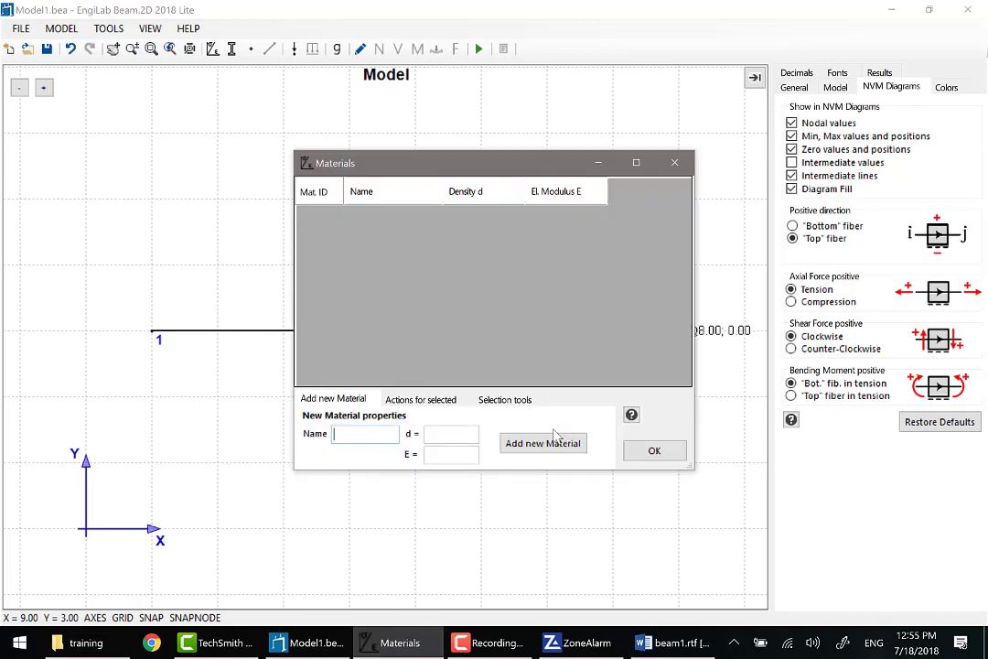
{"action": "left_click", "coordinate": [675, 162]}
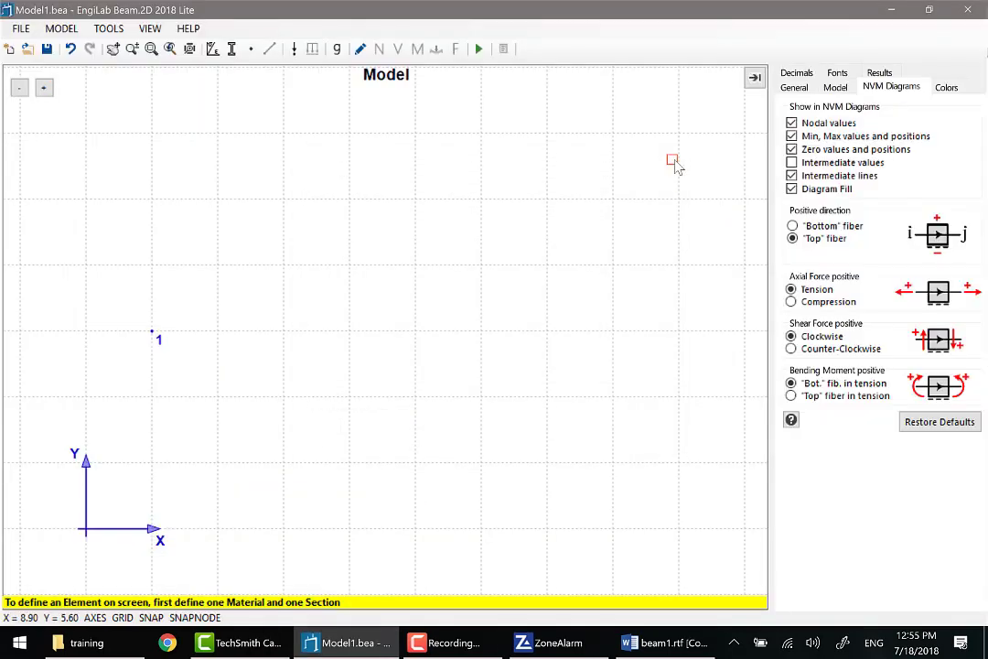
Import the materials and sections from truss.bea, ignoring duplicates
{"action": "left_click", "coordinate": [110, 29]}
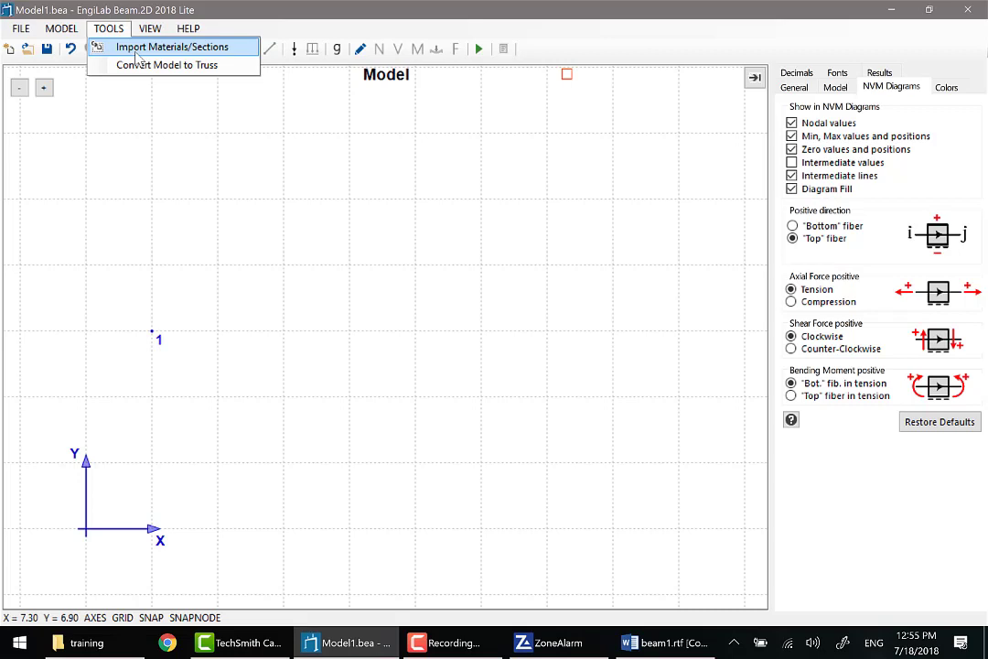
{"action": "left_click", "coordinate": [136, 51]}
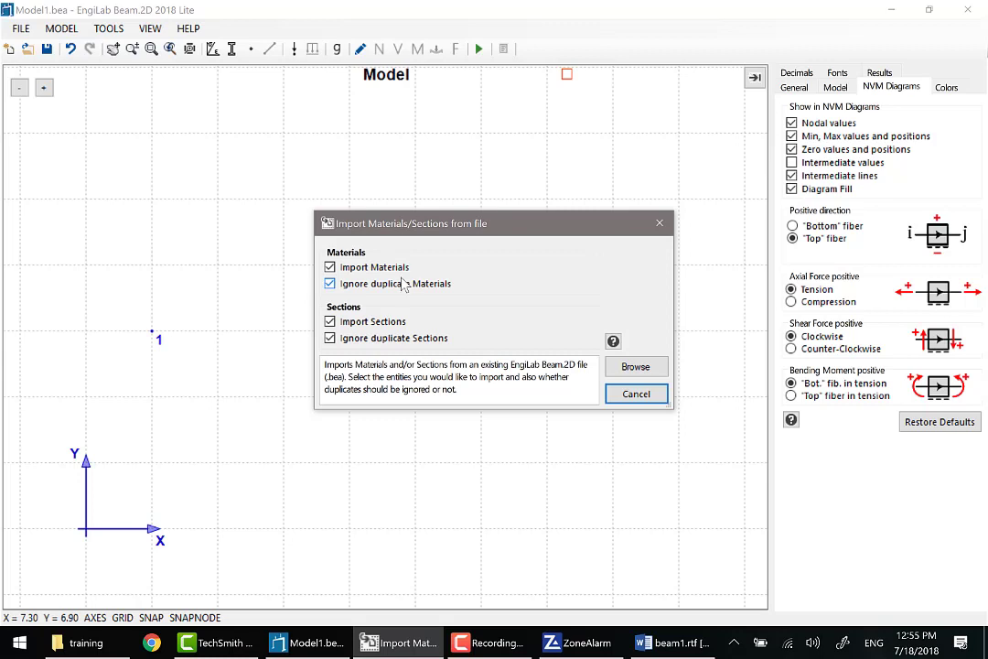
{"action": "left_click", "coordinate": [636, 367]}
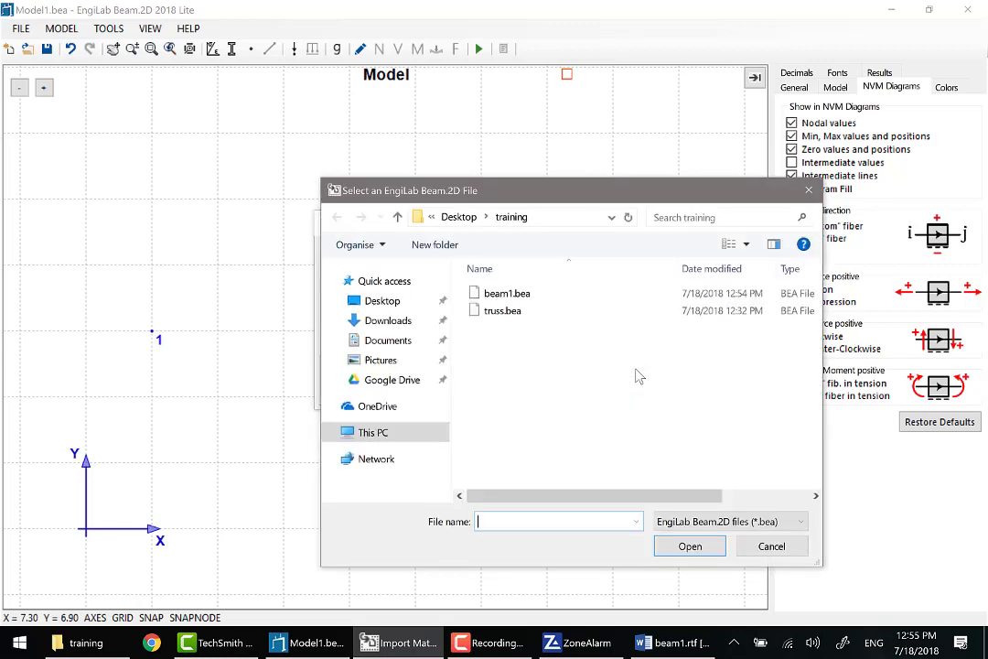
{"action": "left_click", "coordinate": [515, 314]}
{"action": "left_click", "coordinate": [679, 547]}
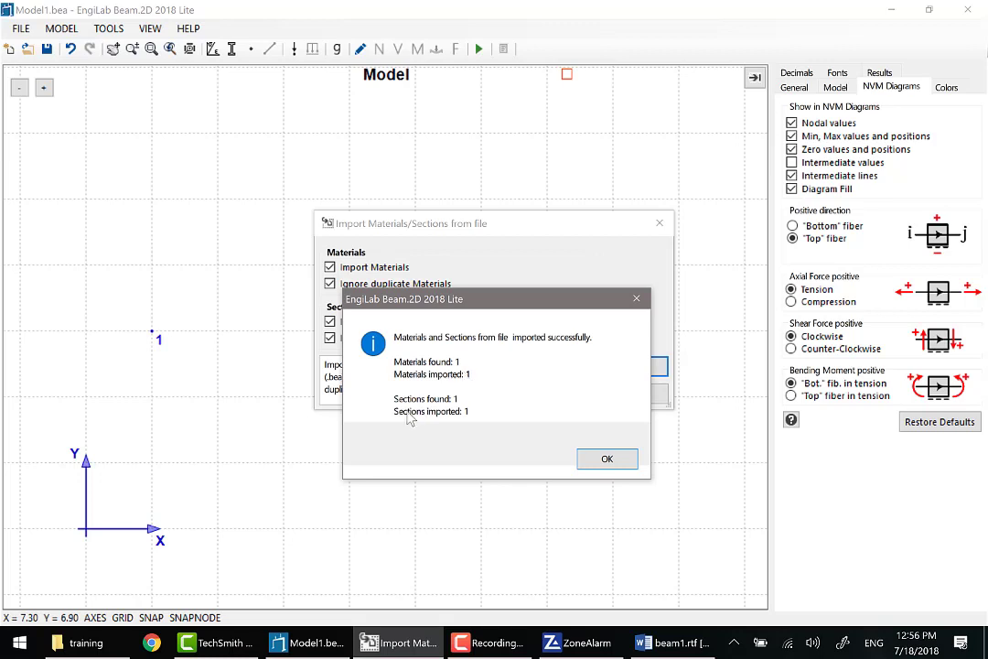
{"action": "left_click", "coordinate": [609, 459]}
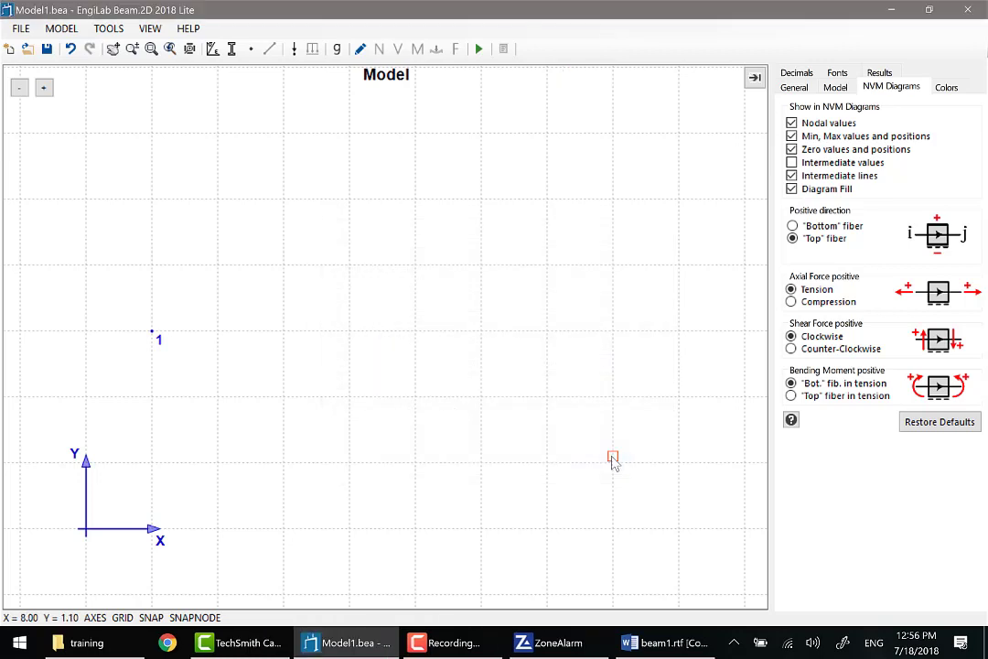
Draw a horizontal element from node 1 to (9, 3) and fix both end nodes with DX, DY and RZ constraints
{"action": "left_click", "coordinate": [152, 331]}
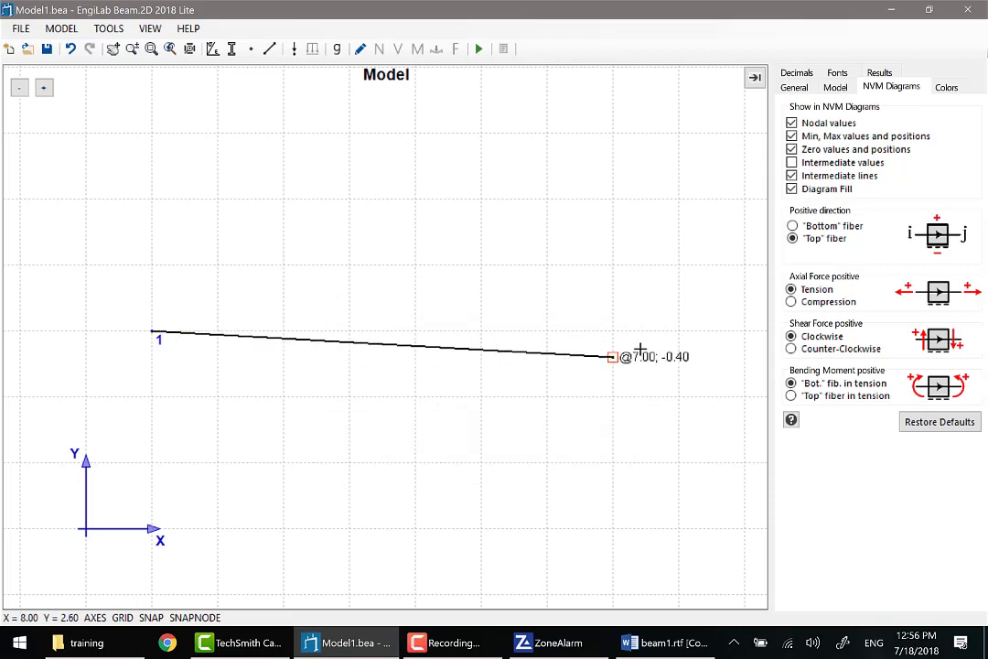
{"action": "left_click", "coordinate": [678, 331]}
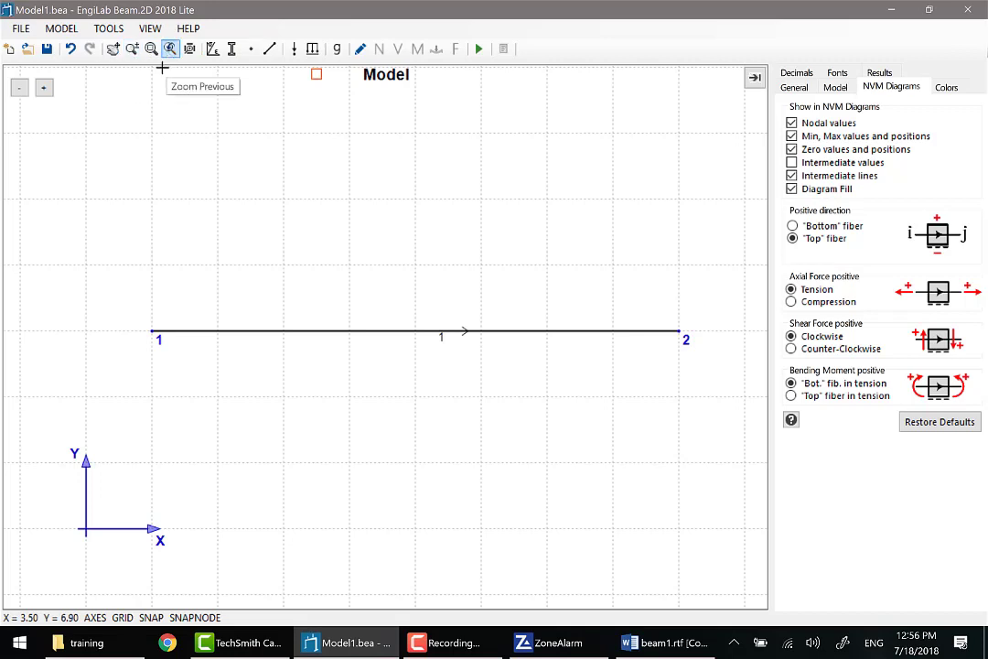
{"action": "right_click", "coordinate": [152, 331]}
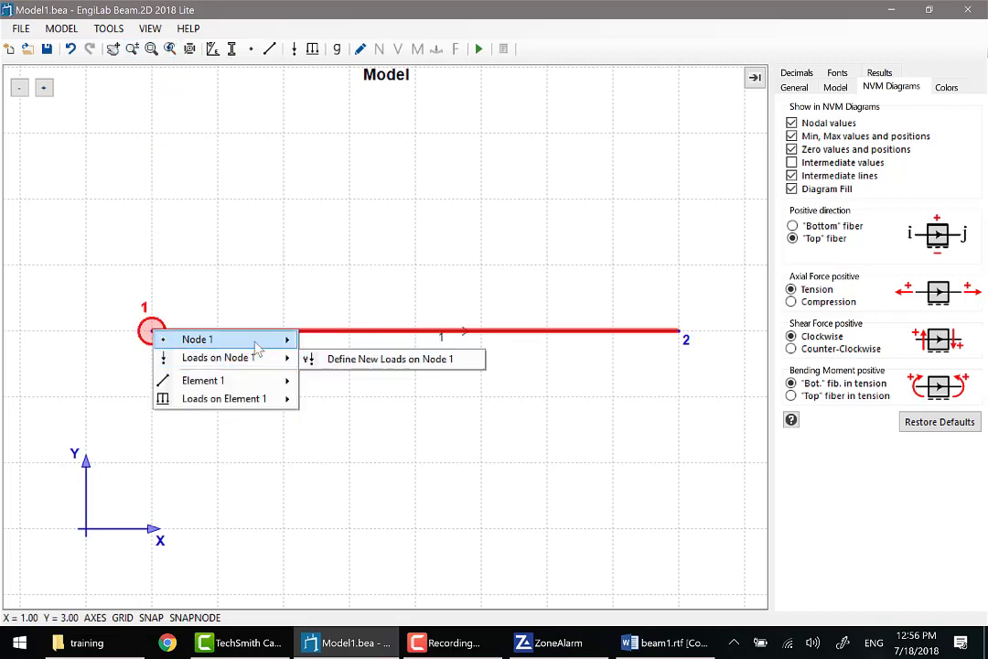
{"action": "mouse_move", "coordinate": [260, 341]}
{"action": "left_click", "coordinate": [380, 340]}
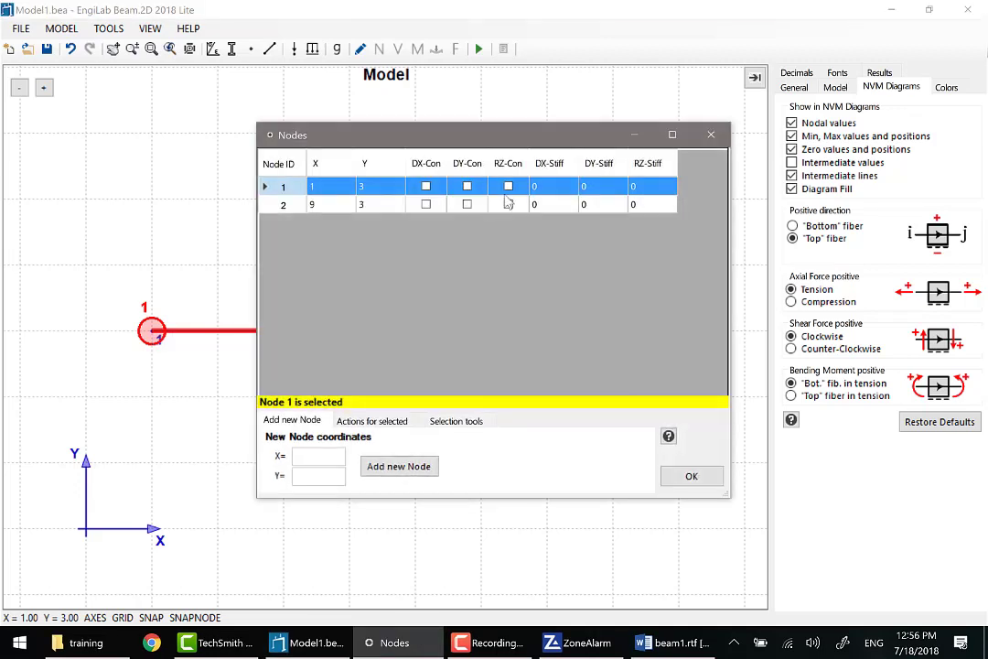
{"action": "left_click", "coordinate": [508, 186]}
{"action": "left_click", "coordinate": [466, 185]}
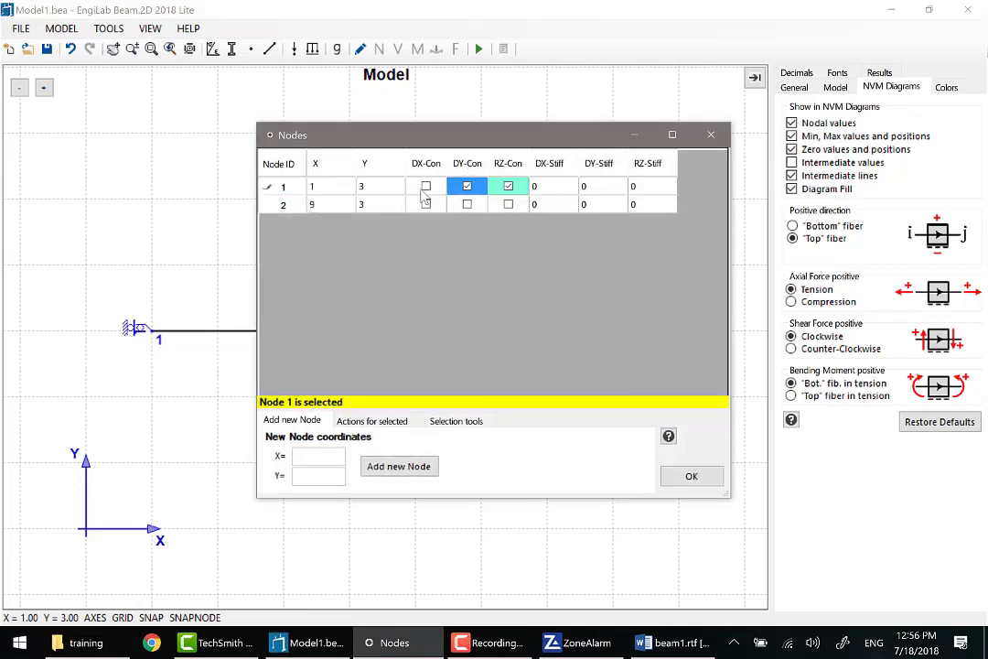
{"action": "left_click", "coordinate": [425, 186]}
{"action": "left_click", "coordinate": [426, 204]}
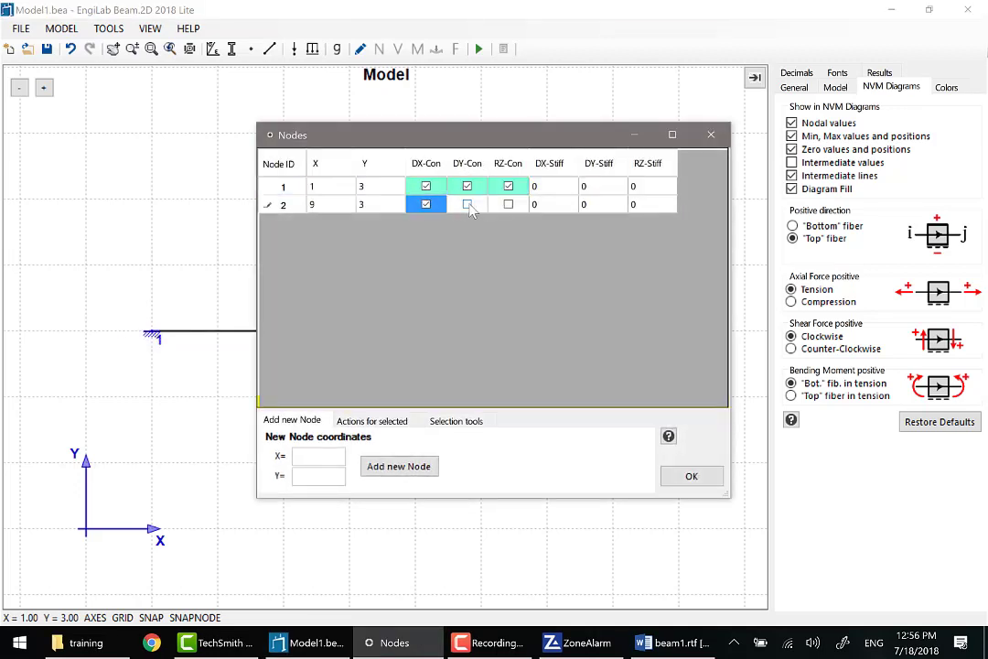
{"action": "left_click", "coordinate": [467, 204]}
{"action": "left_click", "coordinate": [508, 204]}
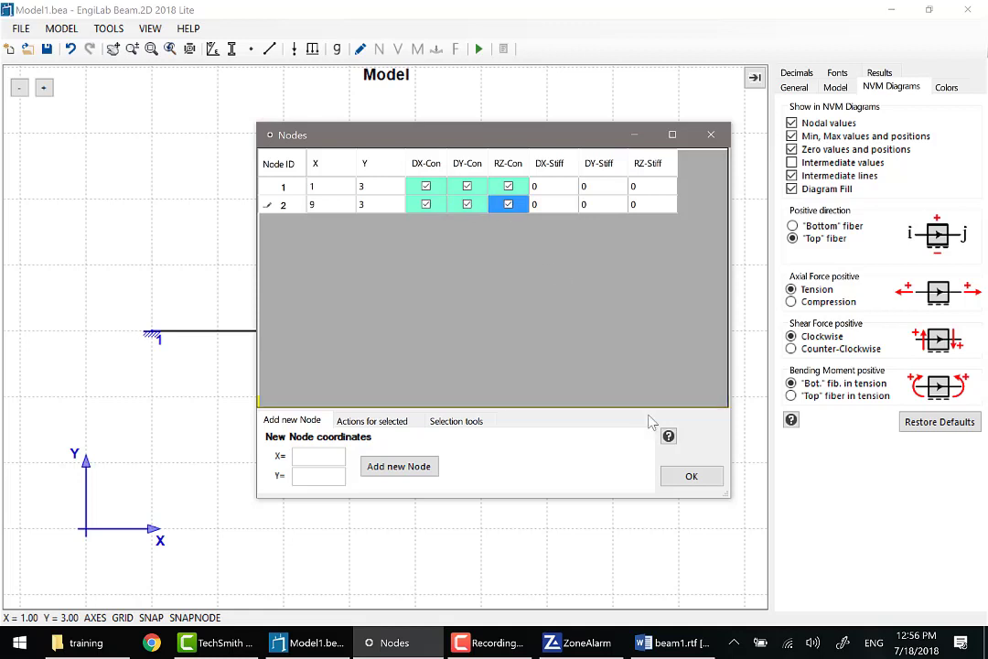
{"action": "left_click", "coordinate": [691, 475]}
Add a uniform load of fY = -10 on element 1 and run the analysis
{"action": "right_click", "coordinate": [521, 332]}
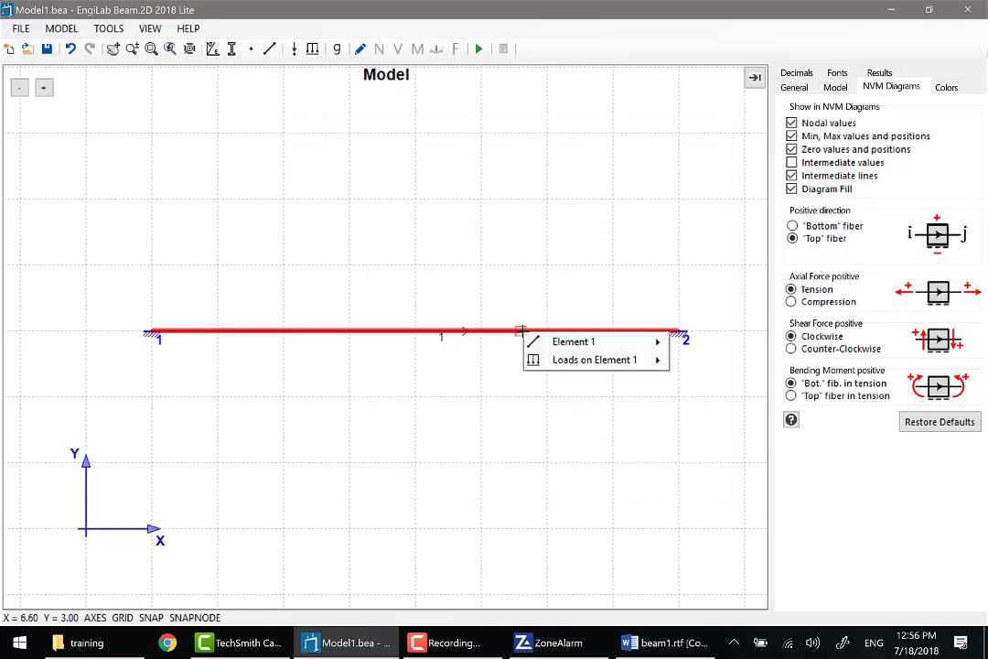
{"action": "mouse_move", "coordinate": [583, 346]}
{"action": "mouse_move", "coordinate": [640, 362]}
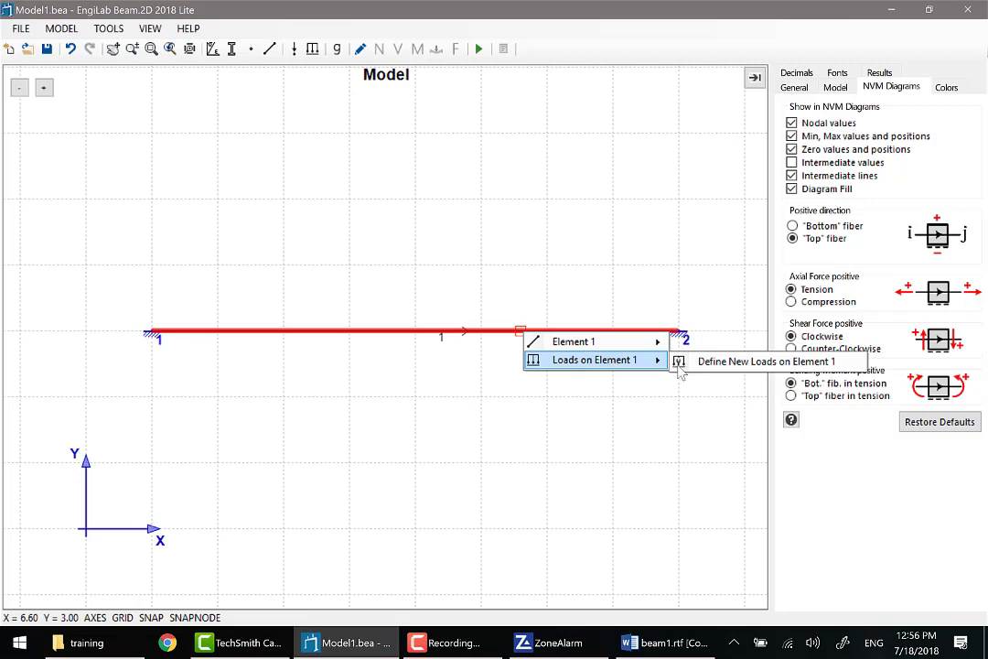
{"action": "left_click", "coordinate": [681, 369]}
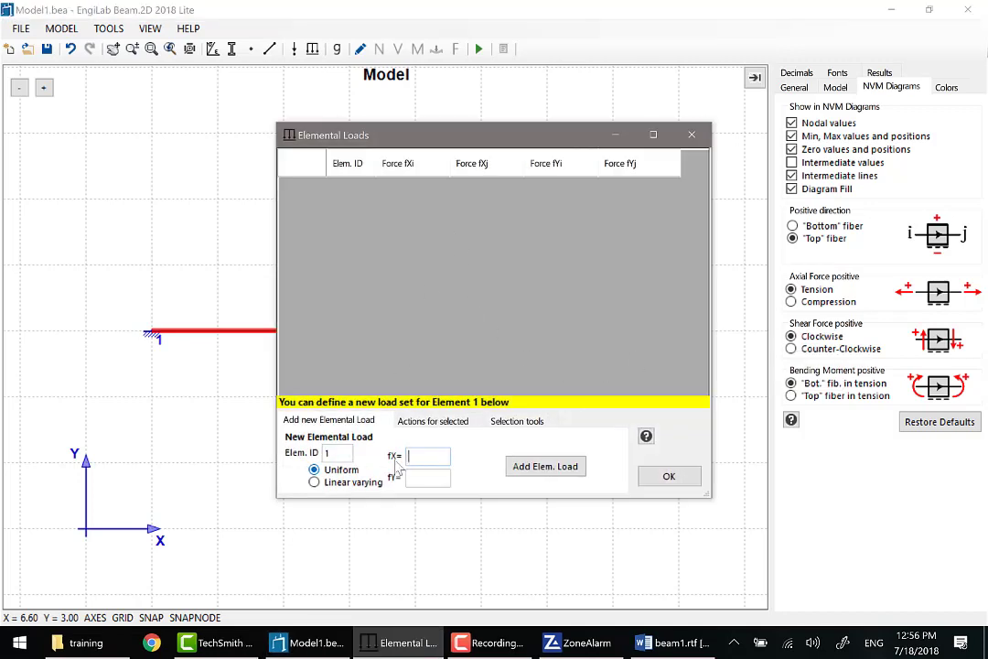
{"action": "left_click", "coordinate": [441, 478]}
{"action": "type", "text": "-10"}
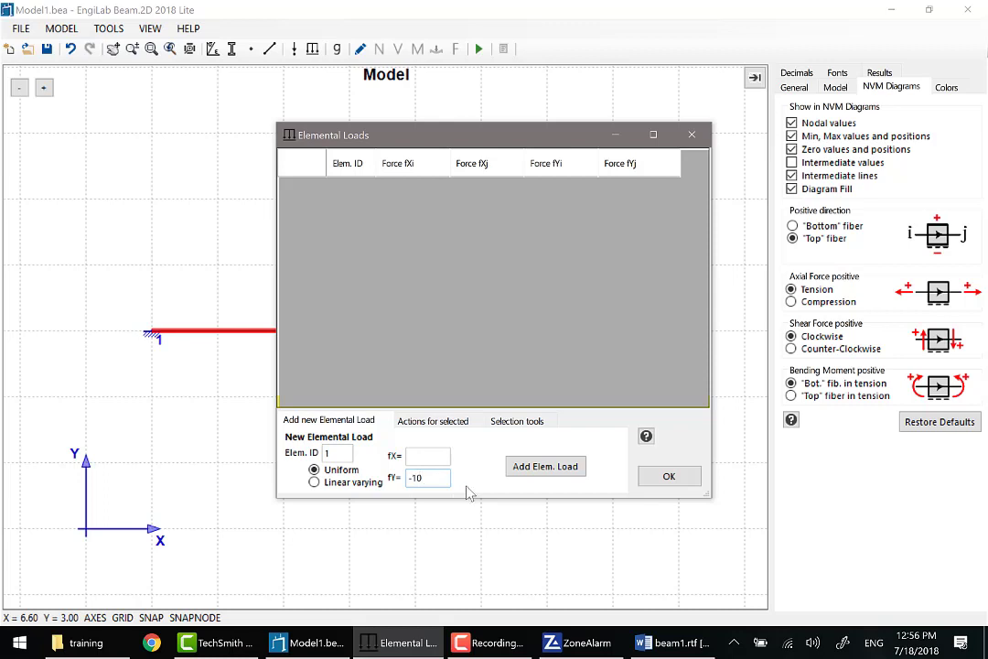
{"action": "left_click", "coordinate": [531, 467]}
{"action": "left_click", "coordinate": [664, 479]}
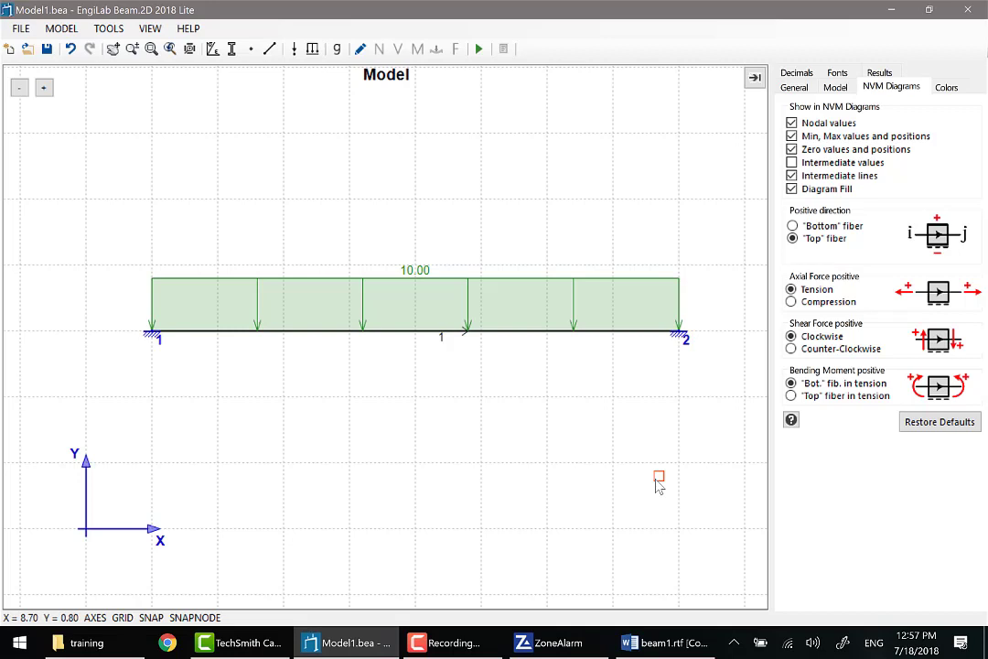
{"action": "left_click", "coordinate": [477, 48]}
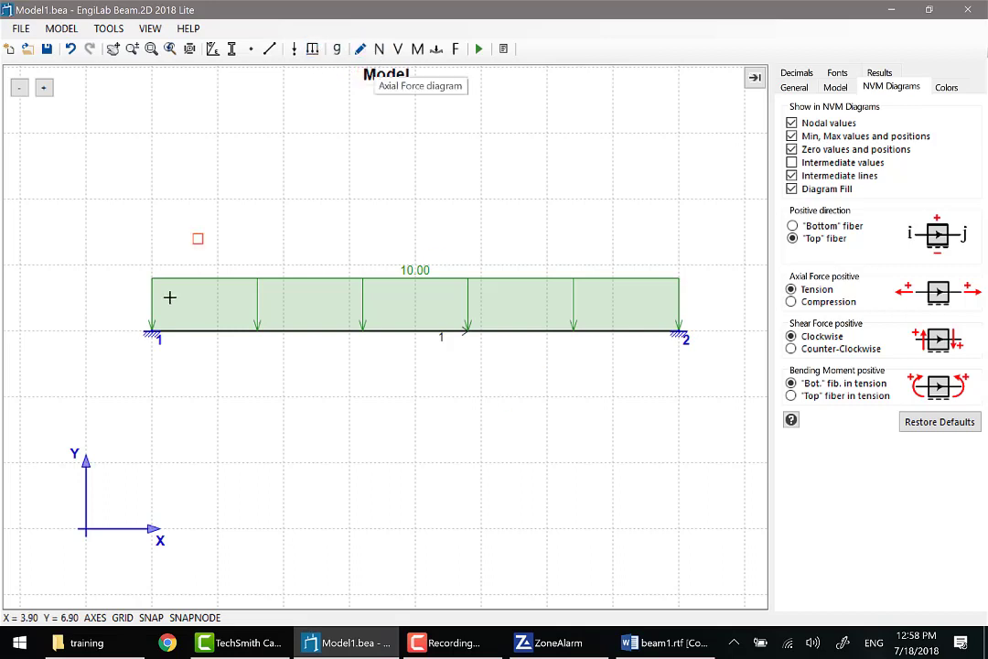
{"action": "left_click", "coordinate": [151, 331]}
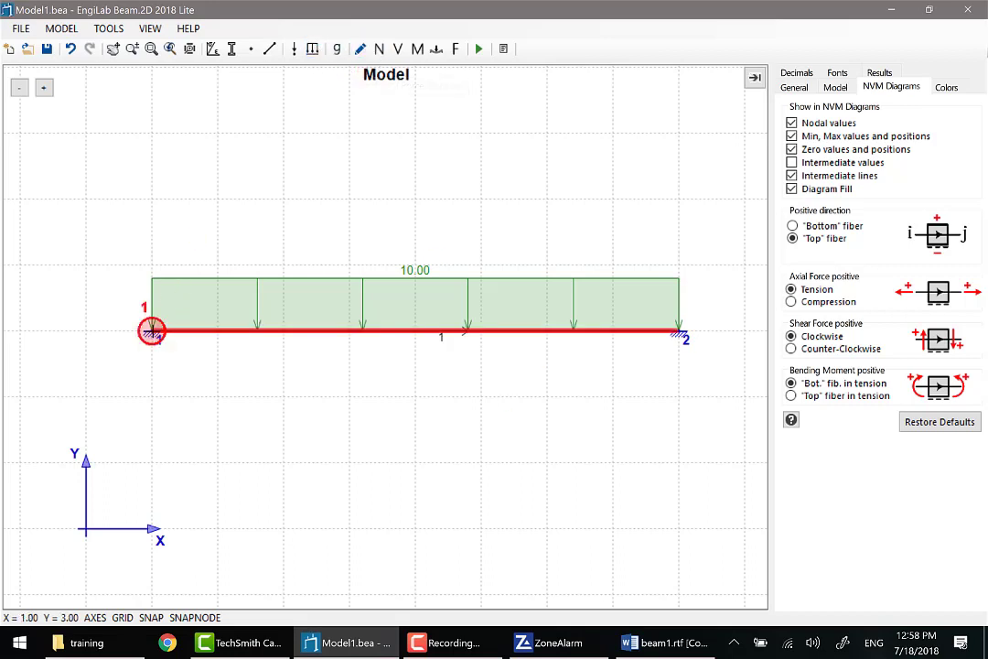
{"action": "left_click", "coordinate": [682, 332]}
{"action": "key", "text": "Escape"}
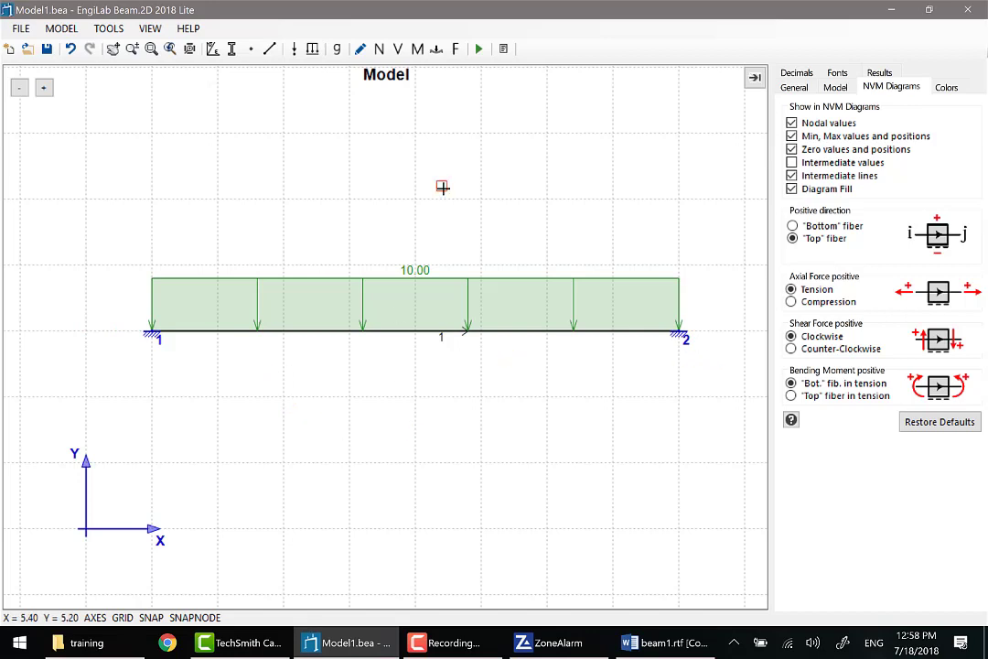
Examine the beam's shear force and bending moment diagrams fitted to the view, comparing the moment diagram with the loaded model
{"action": "left_click", "coordinate": [398, 48]}
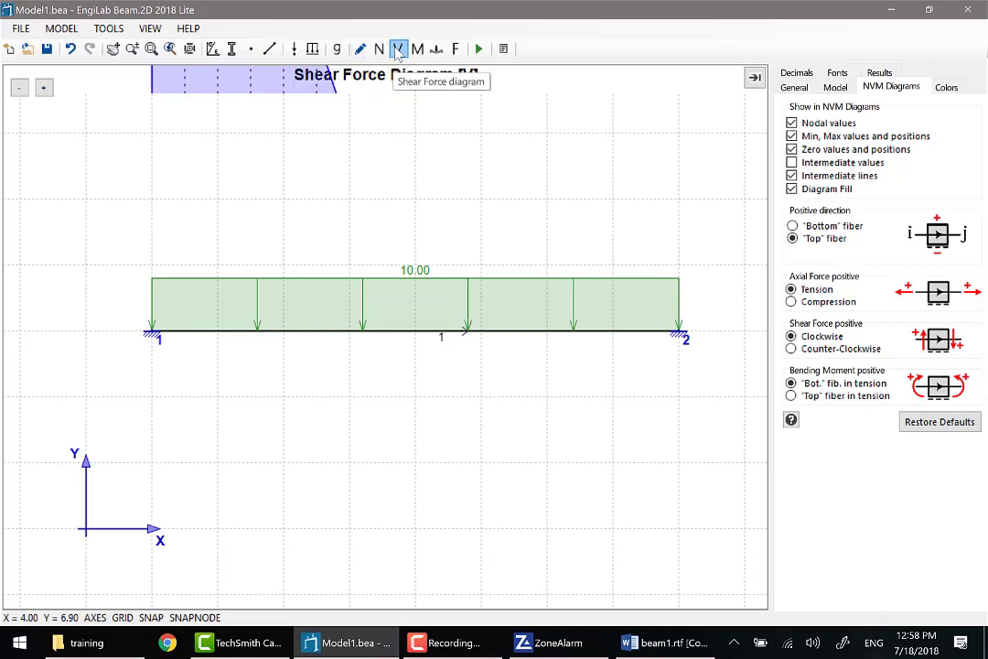
{"action": "left_click", "coordinate": [189, 48]}
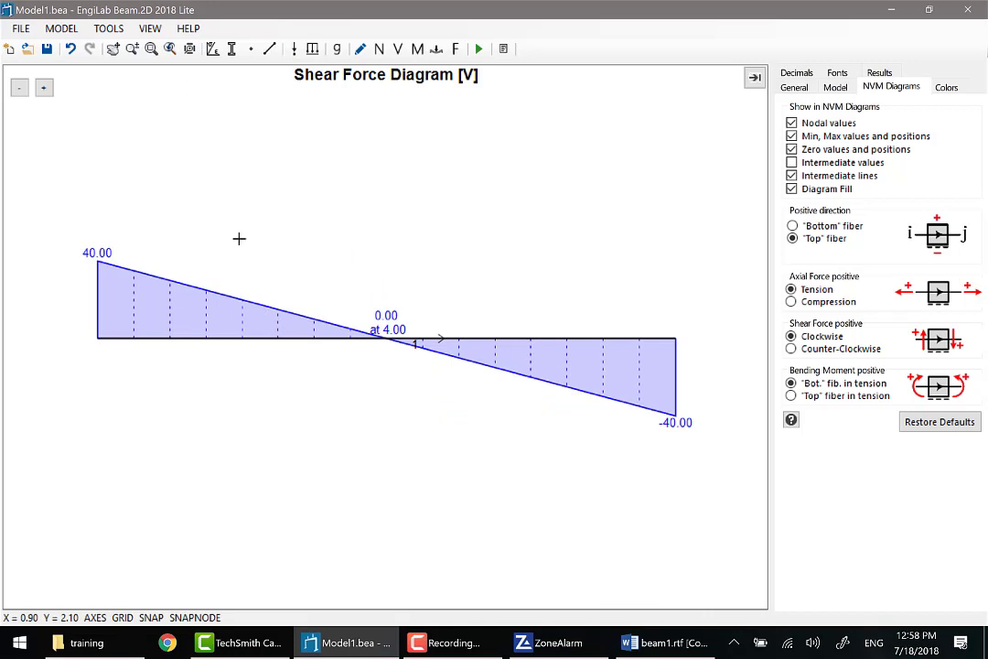
{"action": "left_click", "coordinate": [418, 48]}
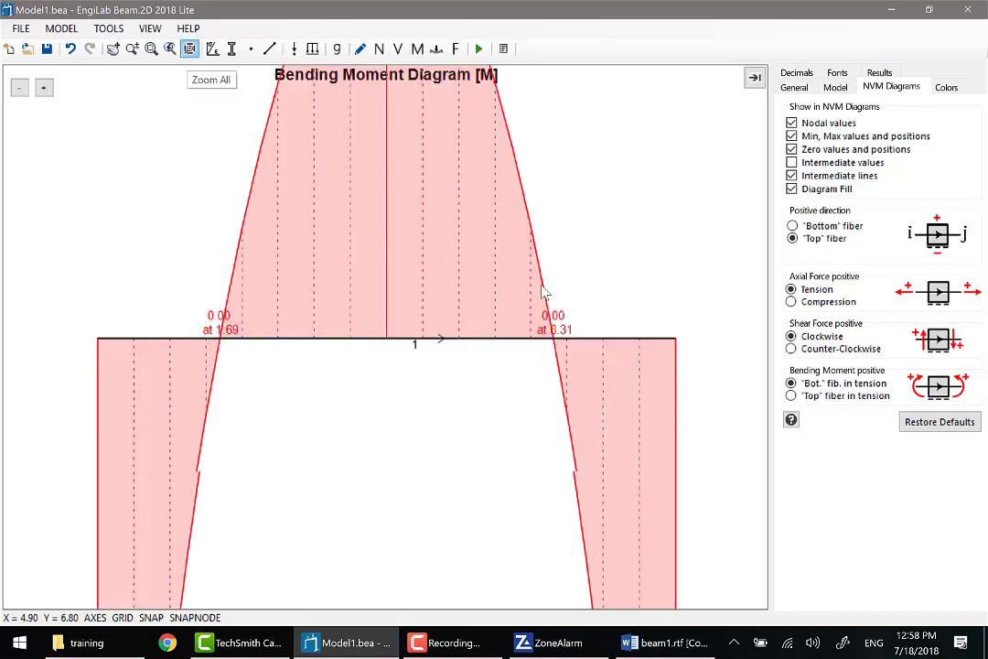
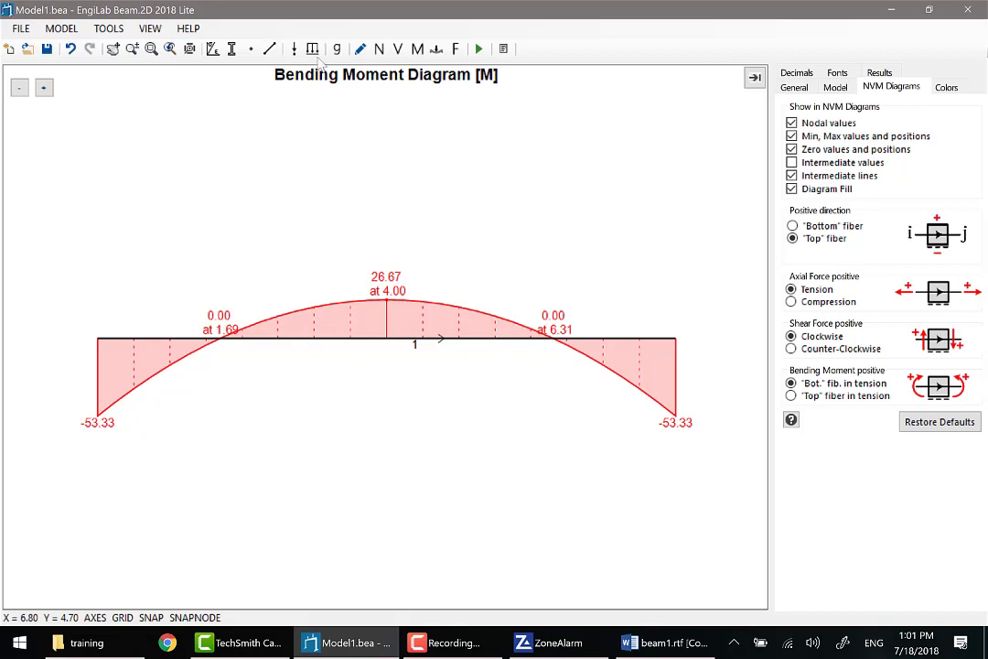
{"action": "left_click", "coordinate": [360, 50]}
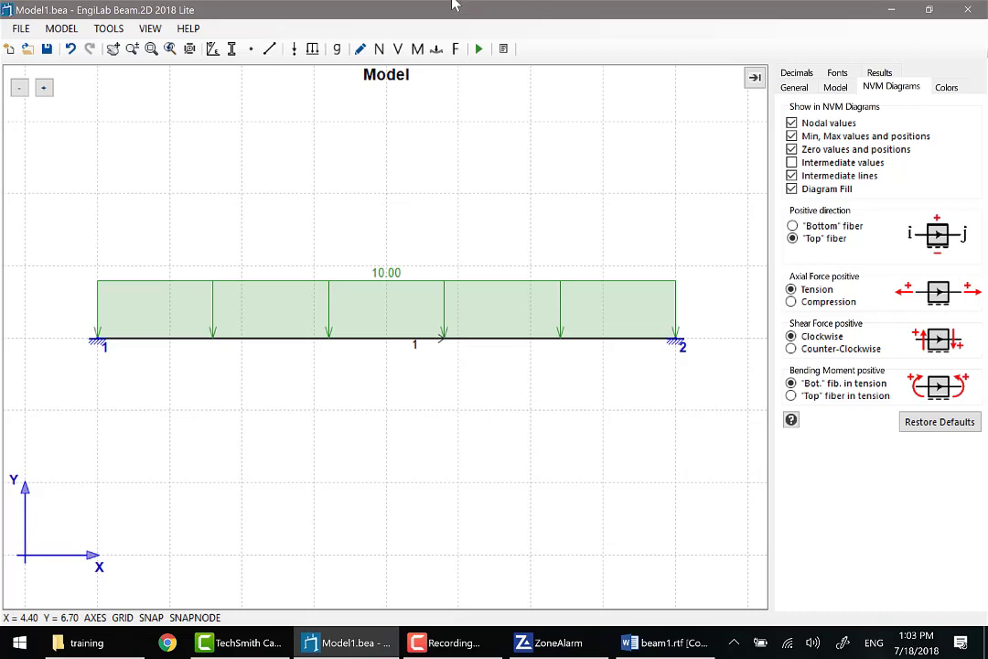
{"action": "left_click", "coordinate": [418, 49]}
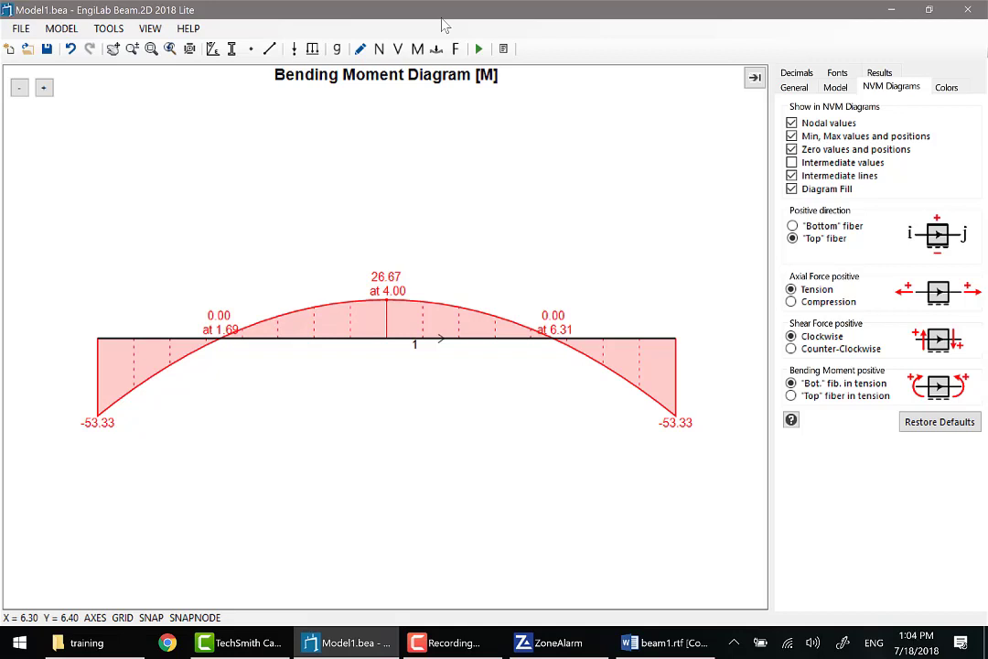
Switch to Paint with a blank canvas and maximise its window
{"action": "key", "text": "super+a"}
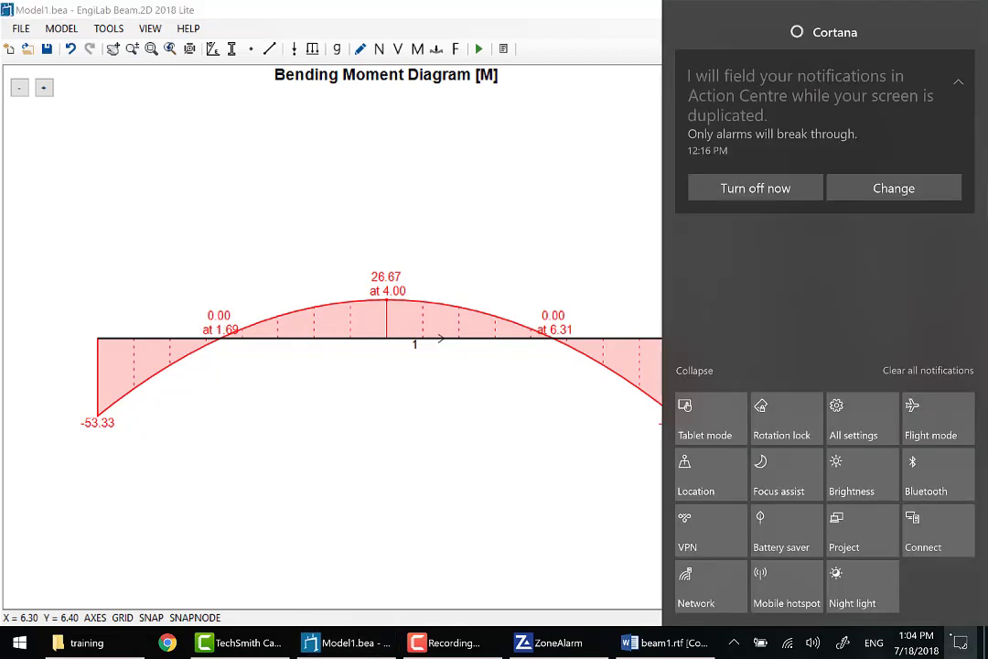
{"action": "left_click", "coordinate": [734, 642]}
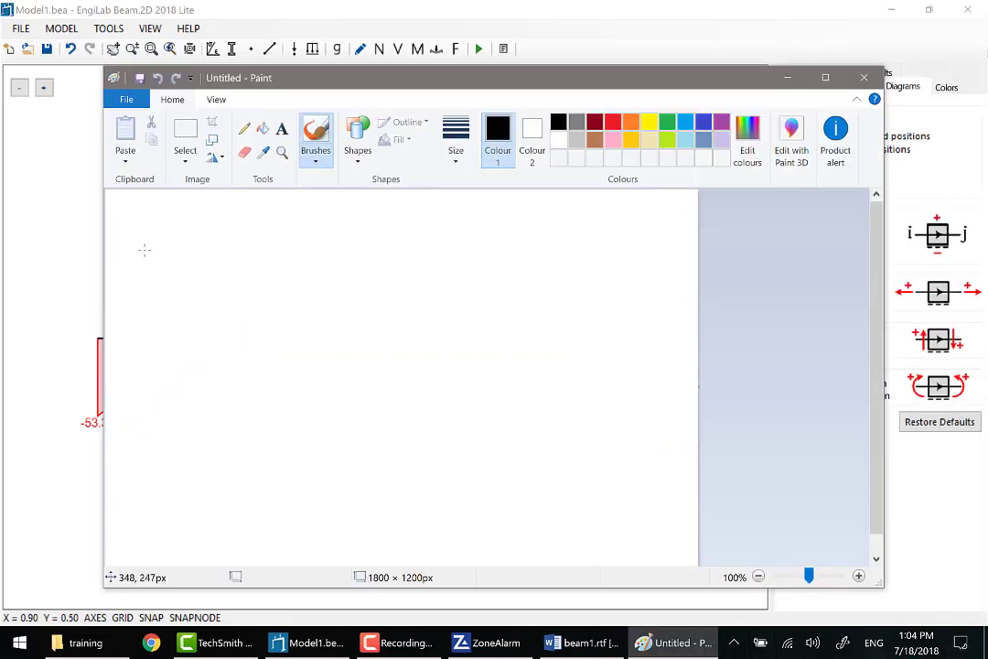
{"action": "left_click", "coordinate": [826, 78]}
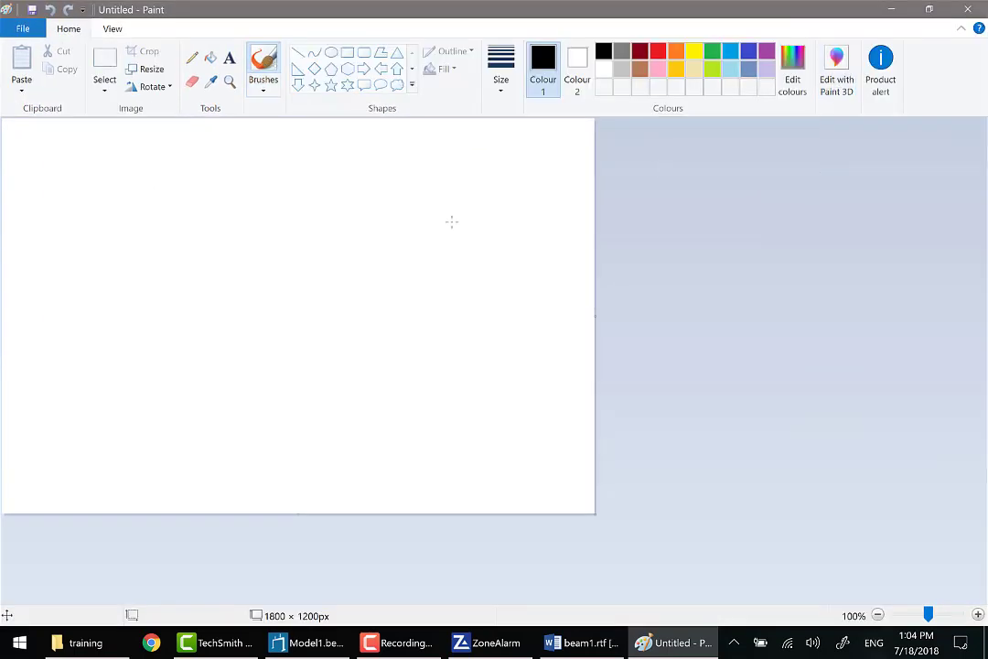
Sketch a freehand horizontal line crossed by a vertical looped stroke, and below it a wider horizontal baseline spanned by a parabolic arch
{"action": "left_click_drag", "start_coordinate": [466, 223], "coordinate": [267, 236]}
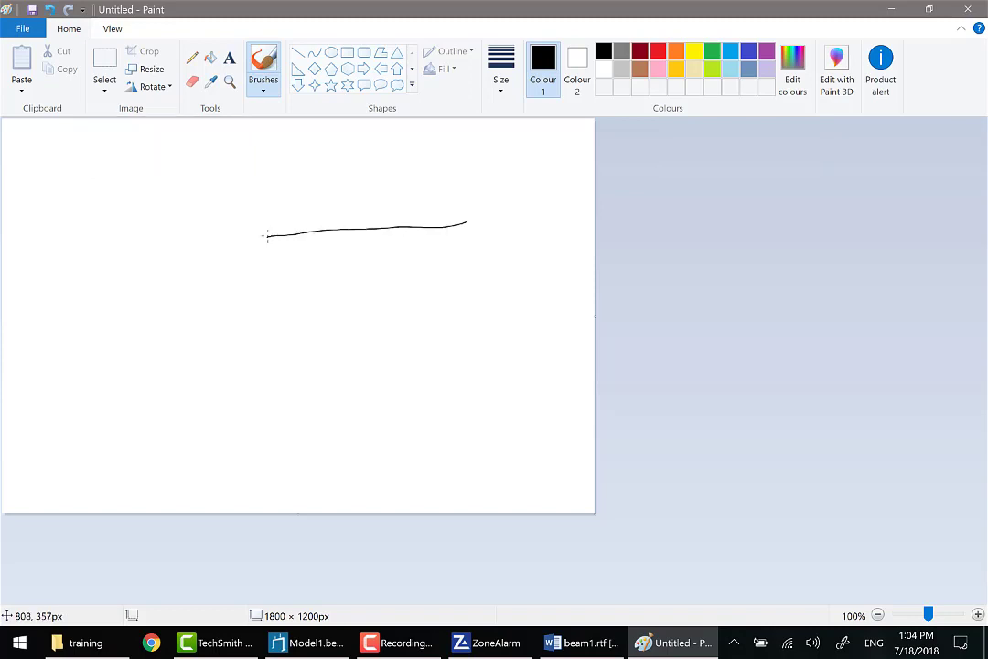
{"action": "mouse_move", "coordinate": [388, 256]}
{"action": "left_mouse_down"}
{"action": "mouse_move", "coordinate": [387, 200]}
{"action": "mouse_move", "coordinate": [383, 232]}
{"action": "left_mouse_up"}
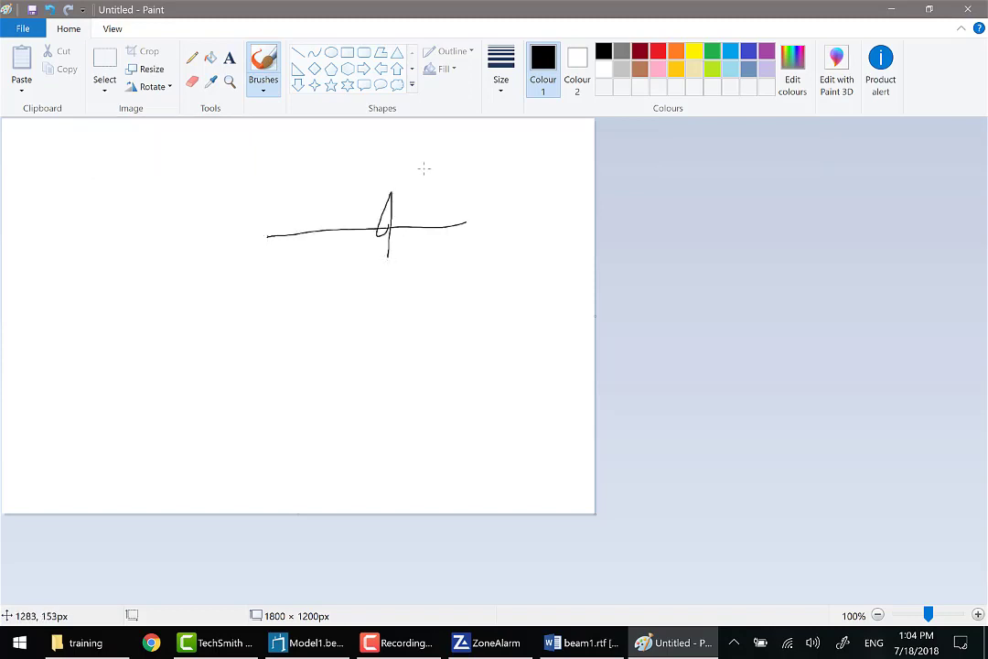
{"action": "mouse_move", "coordinate": [490, 366]}
{"action": "left_mouse_down"}
{"action": "mouse_move", "coordinate": [443, 366]}
{"action": "mouse_move", "coordinate": [233, 363]}
{"action": "left_mouse_up"}
{"action": "mouse_move", "coordinate": [490, 361]}
{"action": "left_mouse_down"}
{"action": "mouse_move", "coordinate": [442, 313]}
{"action": "mouse_move", "coordinate": [304, 300]}
{"action": "mouse_move", "coordinate": [222, 352]}
{"action": "left_mouse_up"}
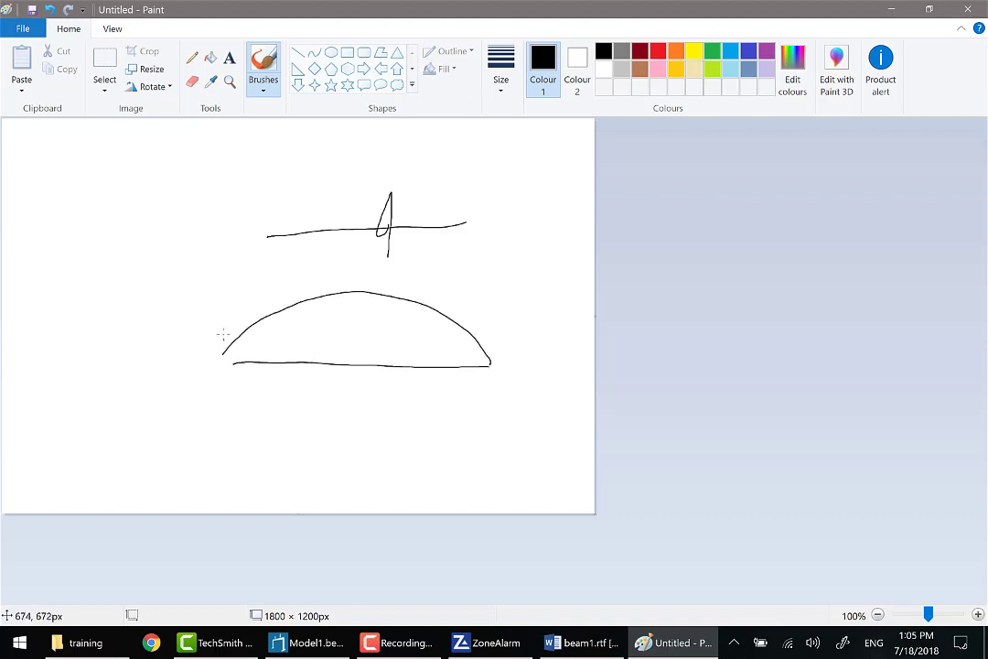